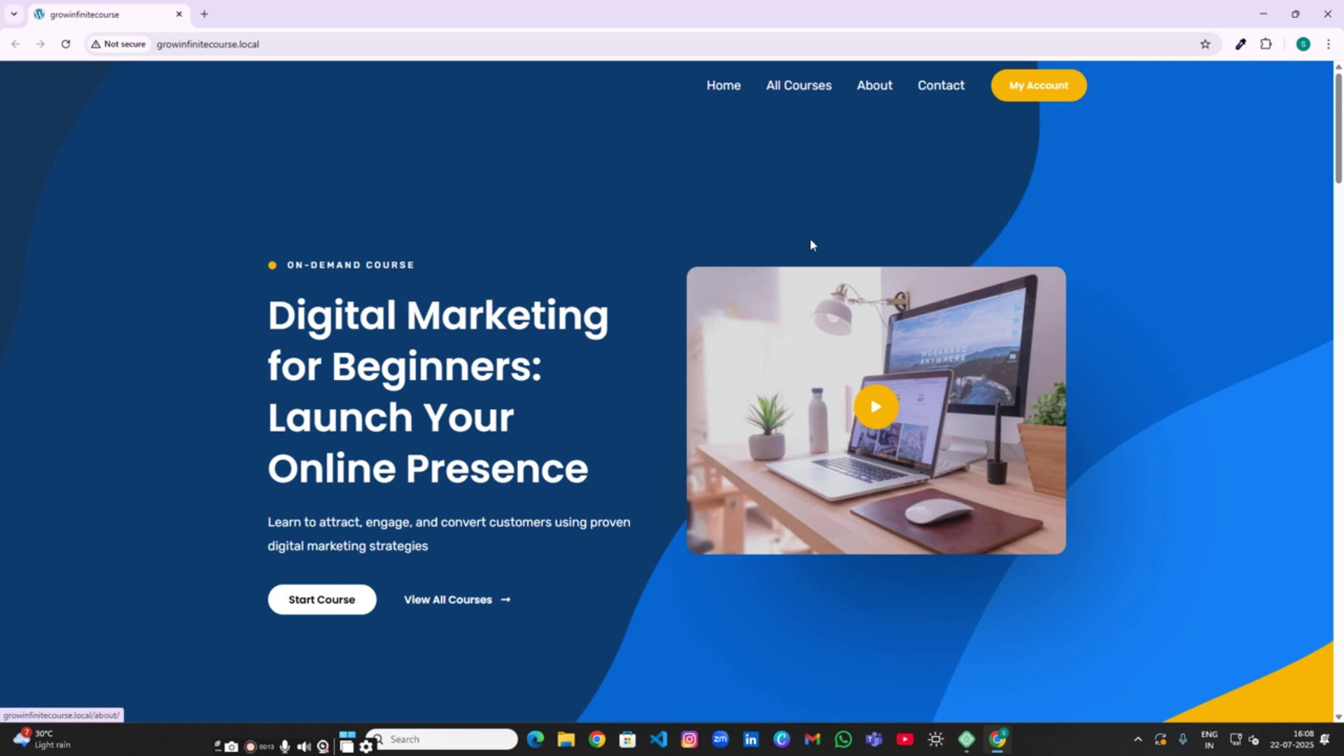
# Step: Look over the home page and open the featured Digital Marketing for Beginners course with Start Course
pyautogui.scroll(-20, 441, 405)
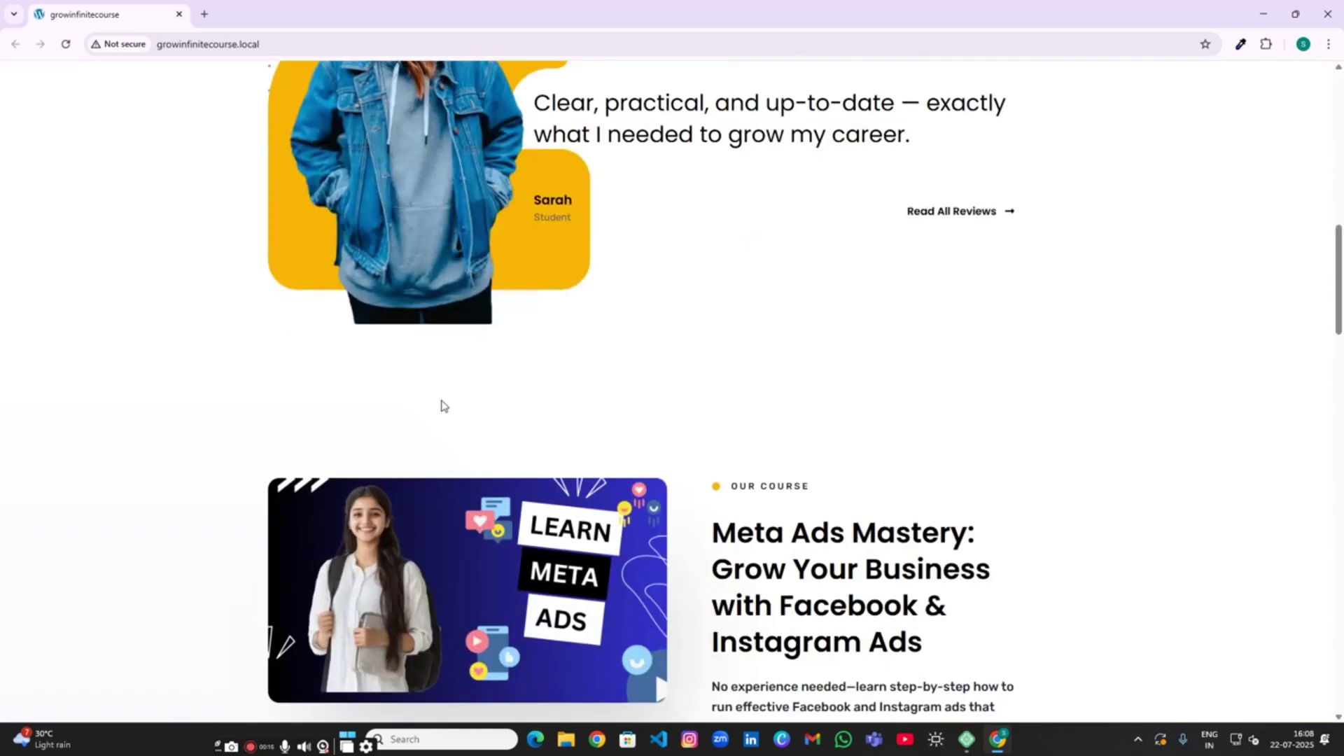
pyautogui.scroll(-8, 445, 405)
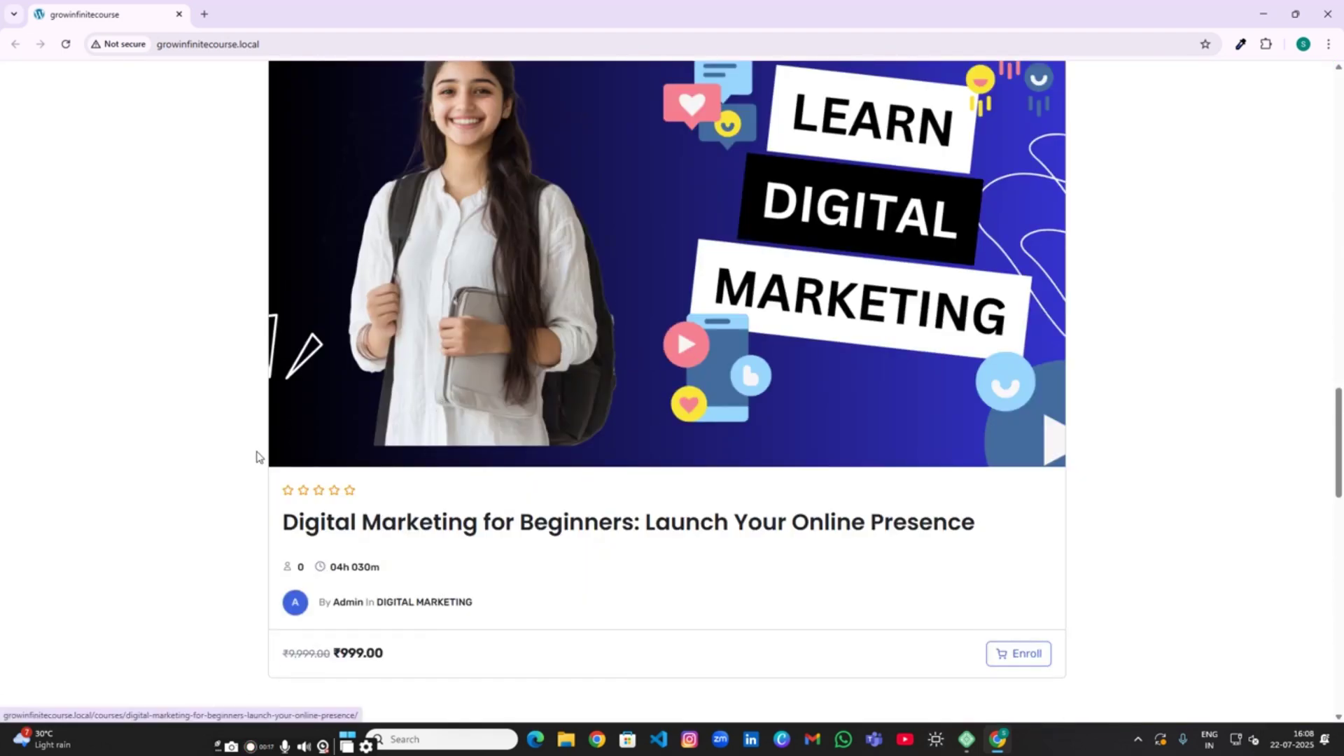
pyautogui.scroll(-10, 684, 474)
pyautogui.scroll(20, 499, 470)
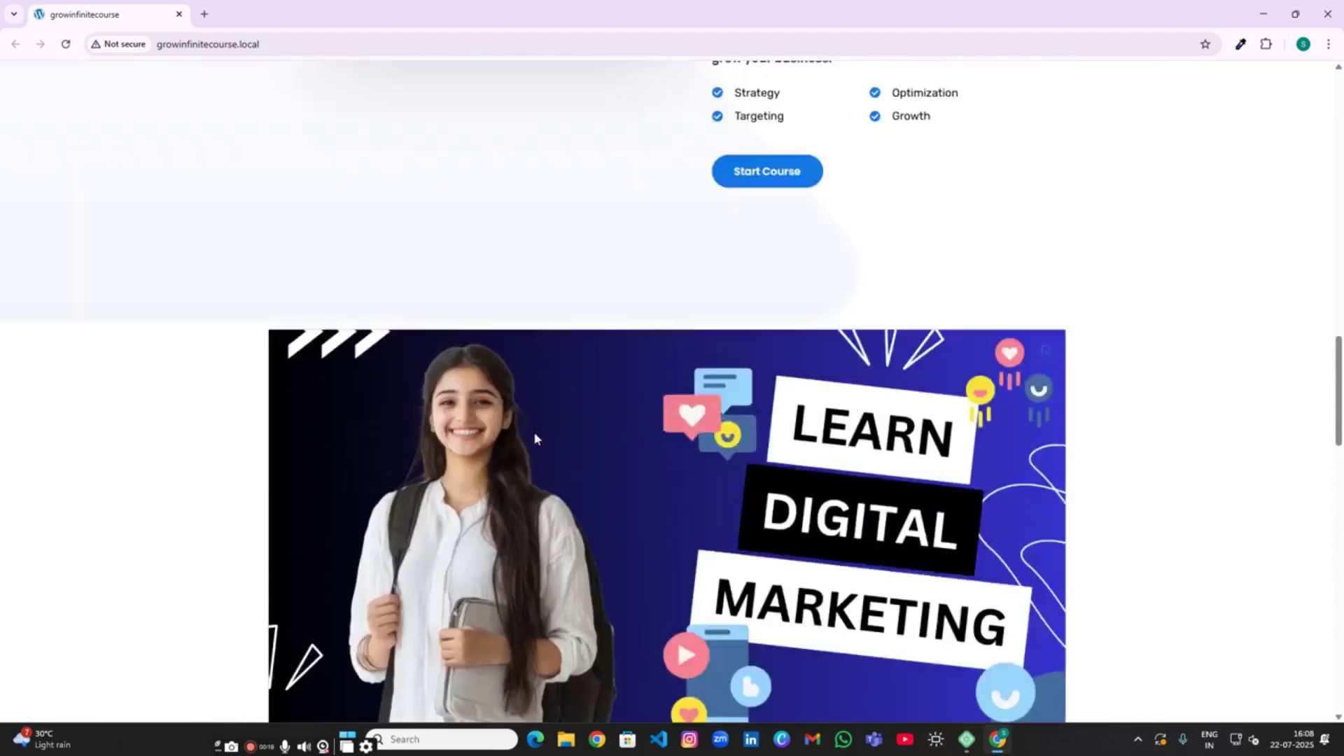
pyautogui.scroll(1, 519, 392)
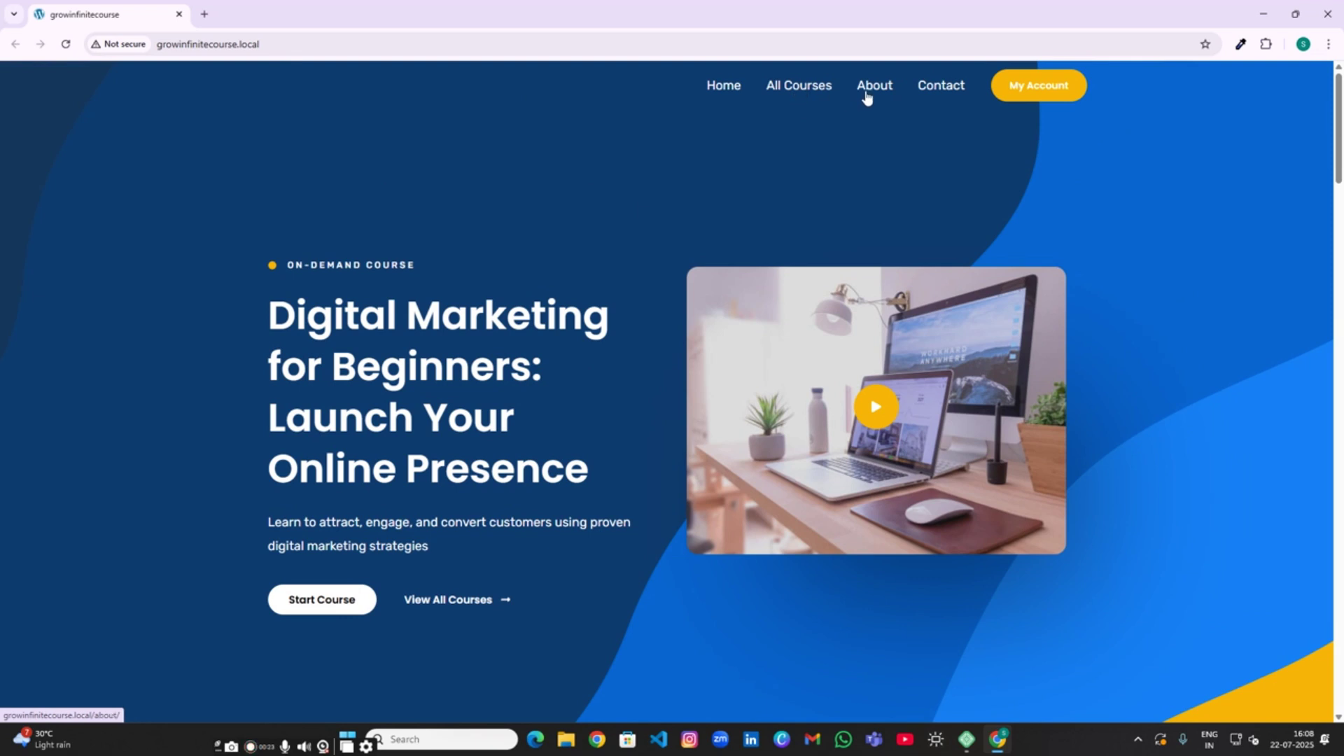
pyautogui.scroll(-1, 445, 452)
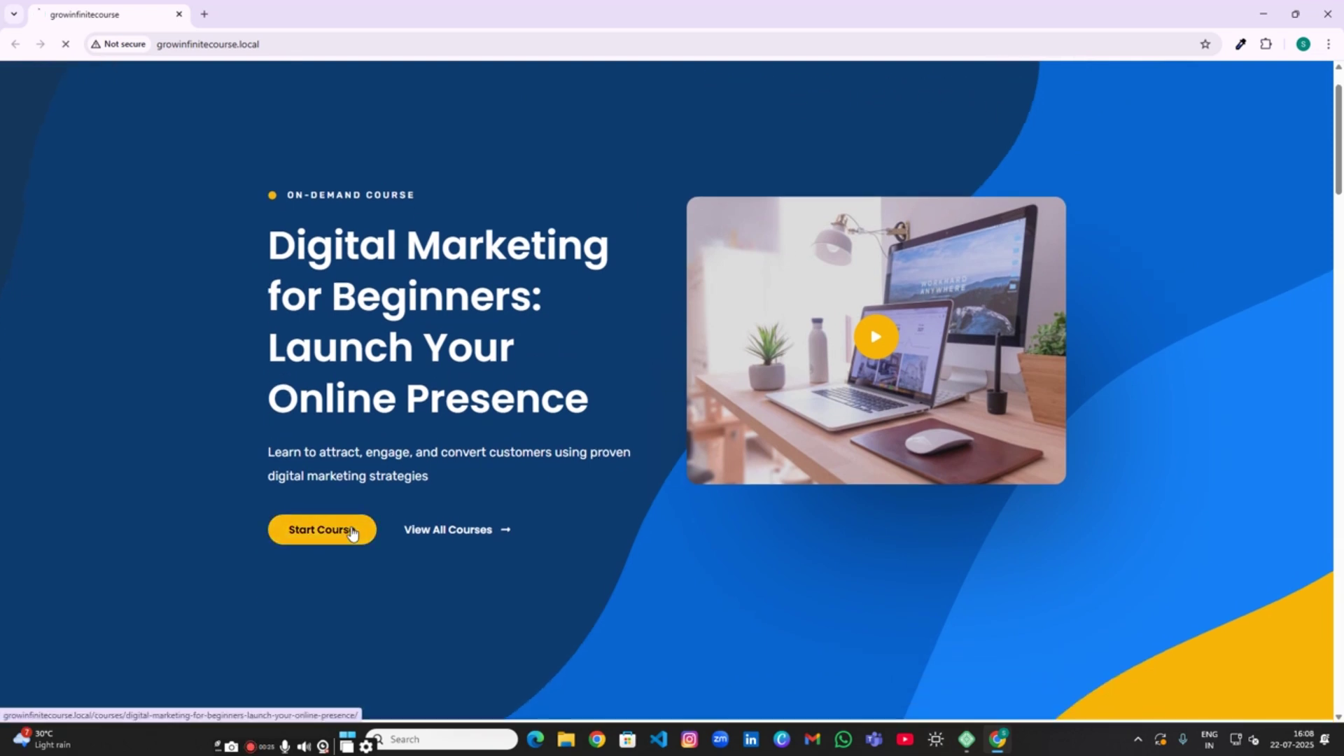
pyautogui.click(356, 530)
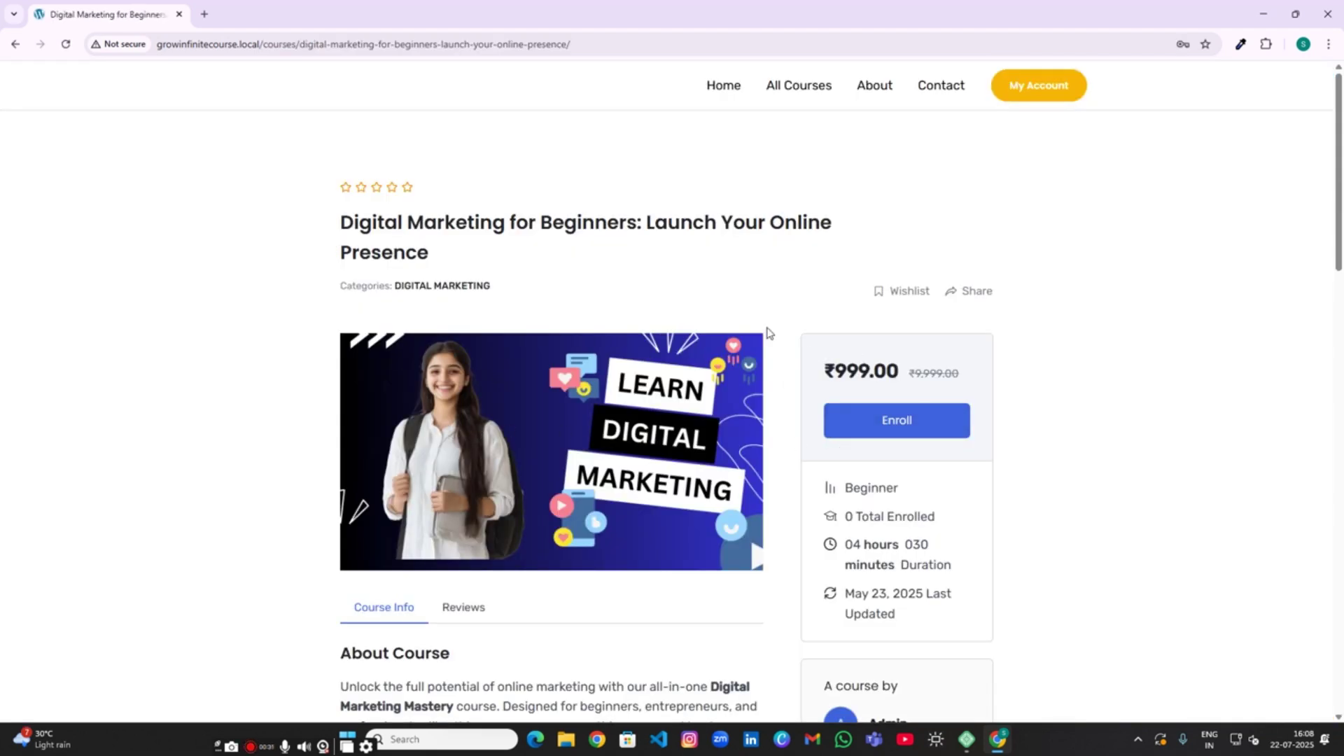
# Step: Review the course description and content, and enroll to reach the student registration form
pyautogui.scroll(-15, 684, 579)
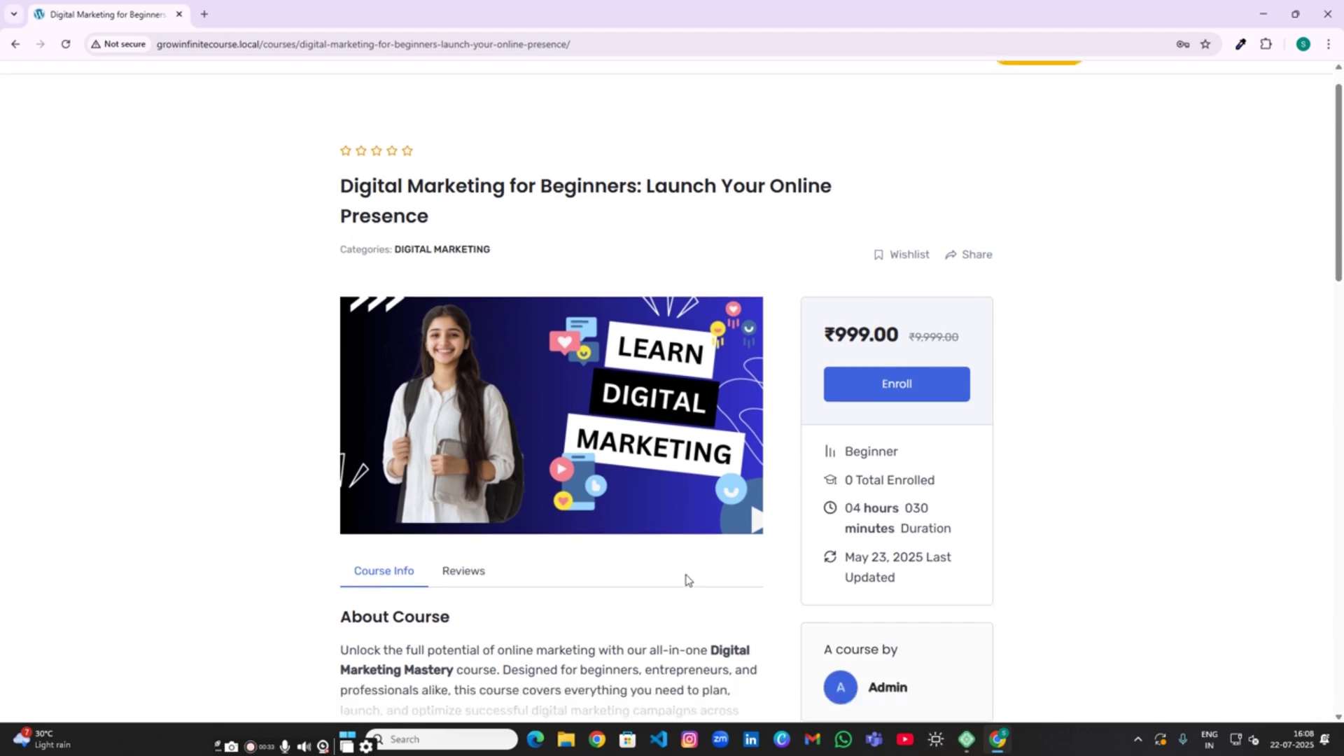
pyautogui.scroll(5, 577, 350)
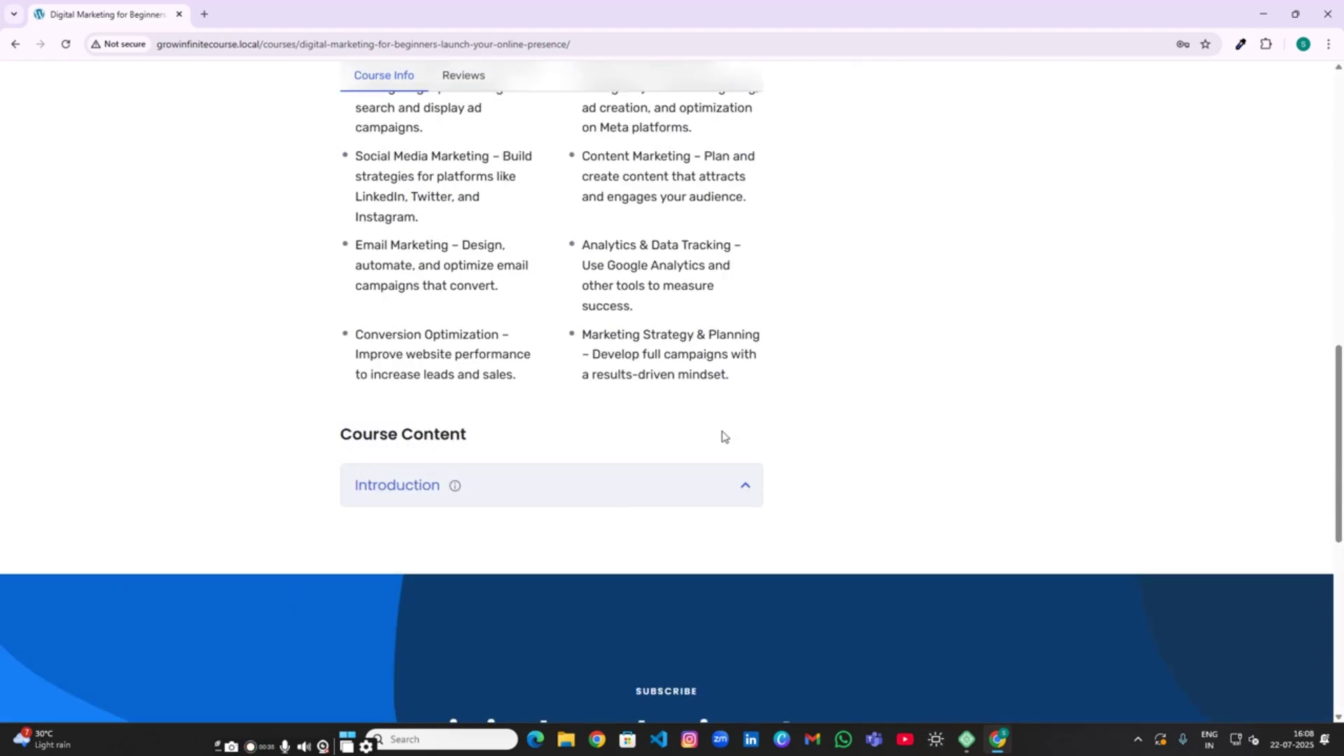
pyautogui.click(743, 490)
pyautogui.scroll(13, 591, 531)
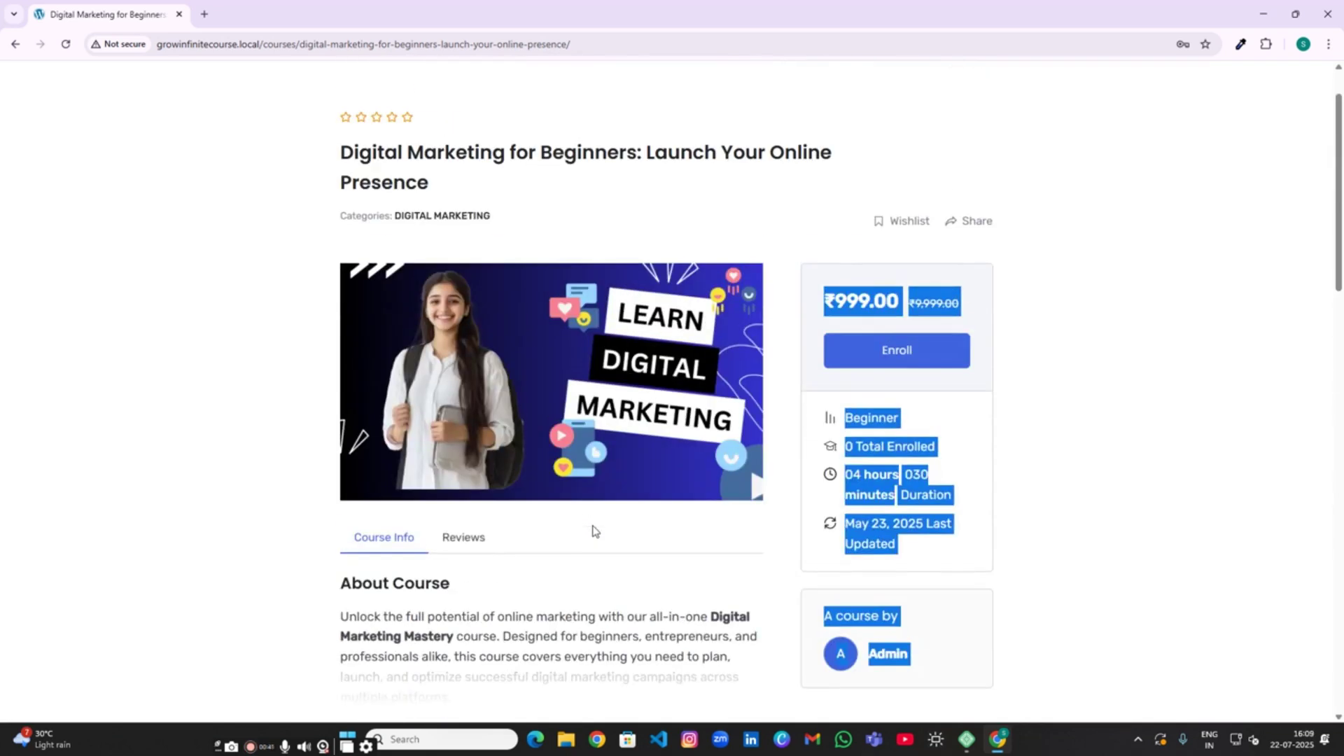
pyautogui.click(1013, 419)
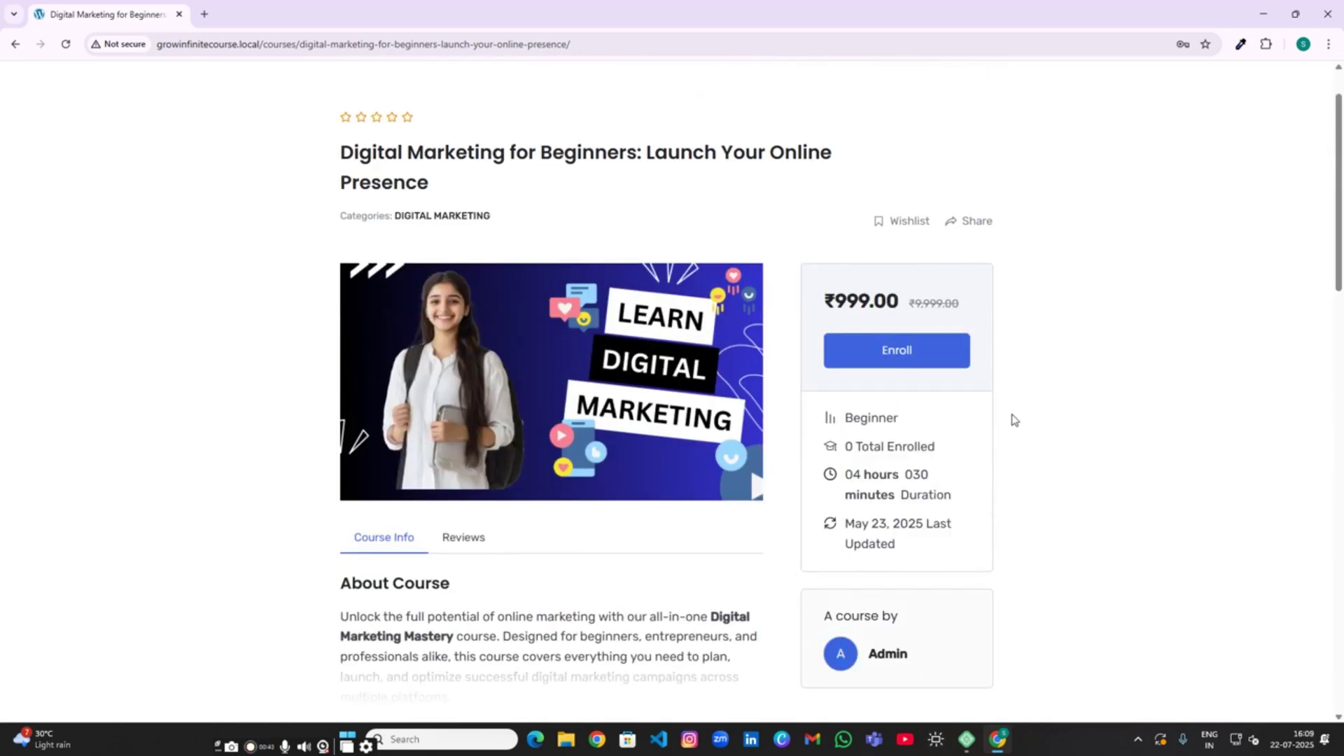
pyautogui.click(917, 353)
pyautogui.click(724, 517)
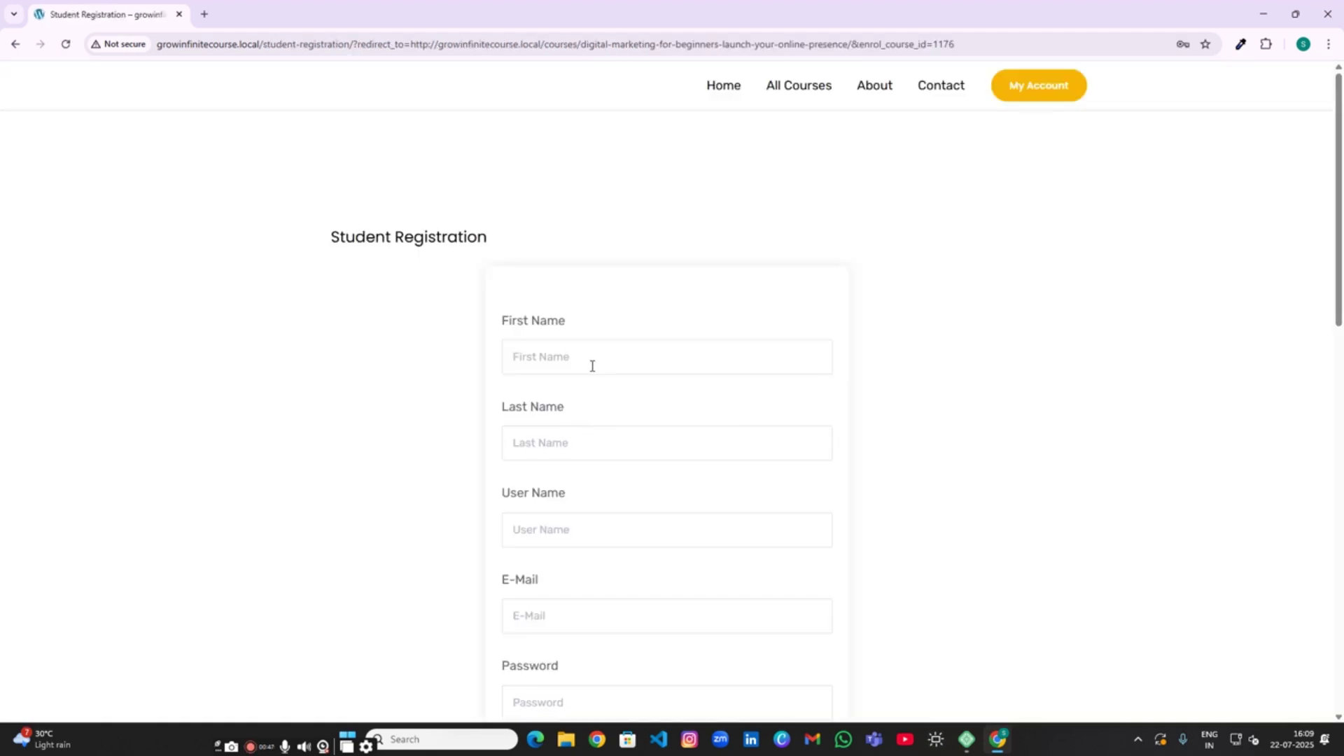
# Step: Fill in the student's first name and last name on the registration form
pyautogui.click(591, 365)
pyautogui.click(595, 394)
pyautogui.click(592, 437)
pyautogui.write('s')
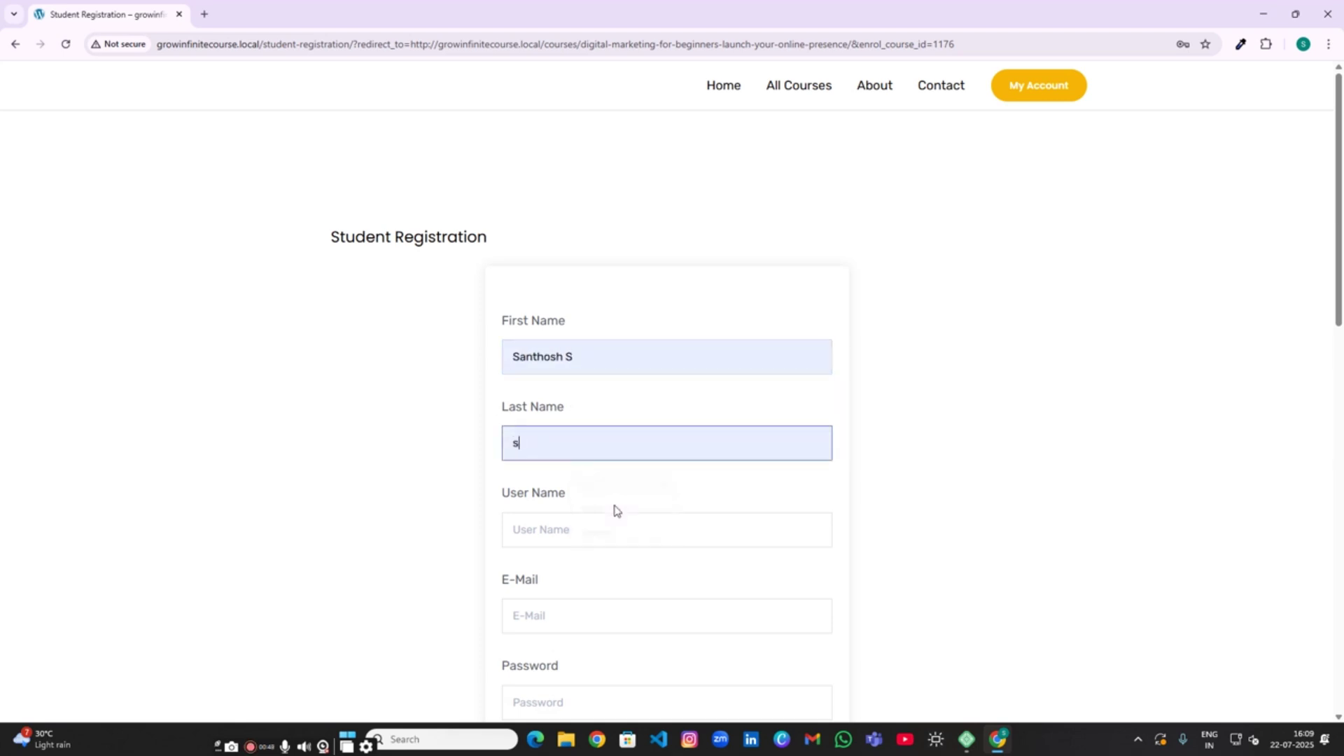
# Step: Enter the student's user name without the mail domain and fill in the e-mail address
pyautogui.scroll(-4, 616, 510)
pyautogui.click(580, 254)
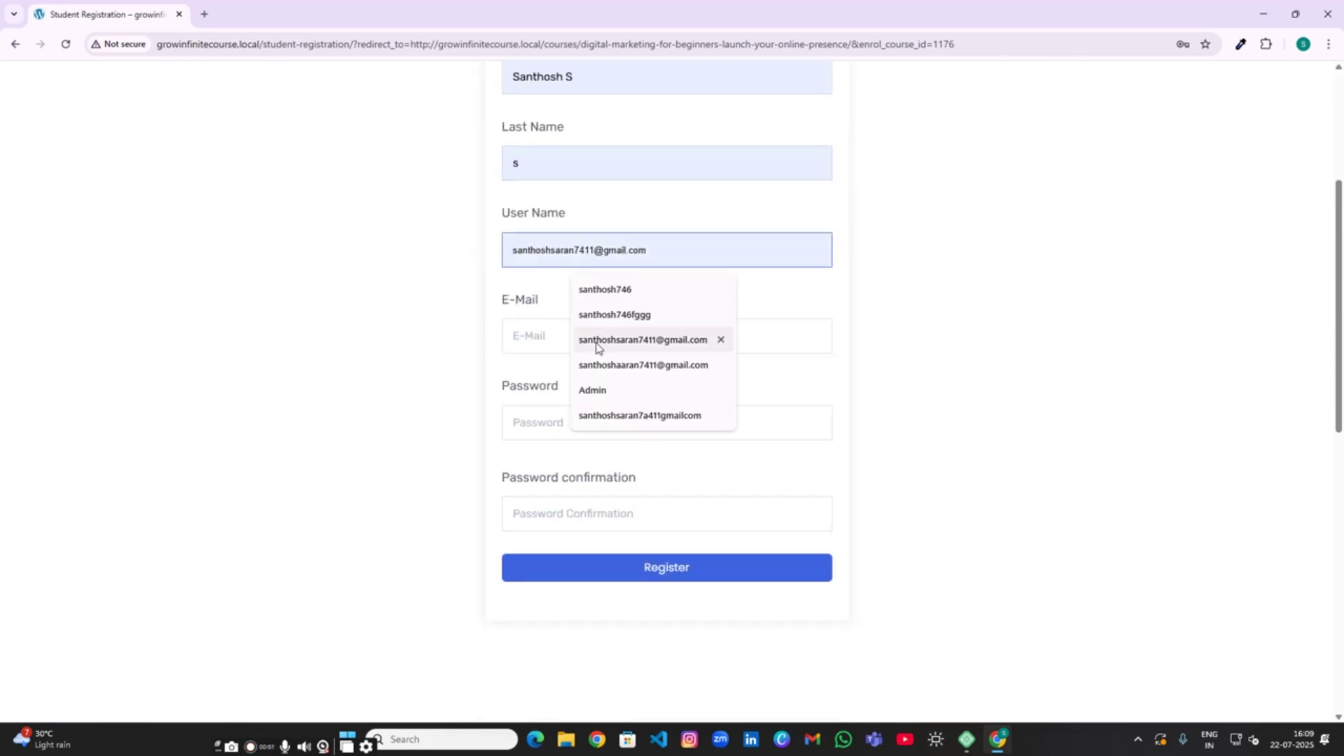
pyautogui.click(592, 340)
pyautogui.moveTo(659, 256); pyautogui.dragTo(611, 252)
pyautogui.press('BackSpace')
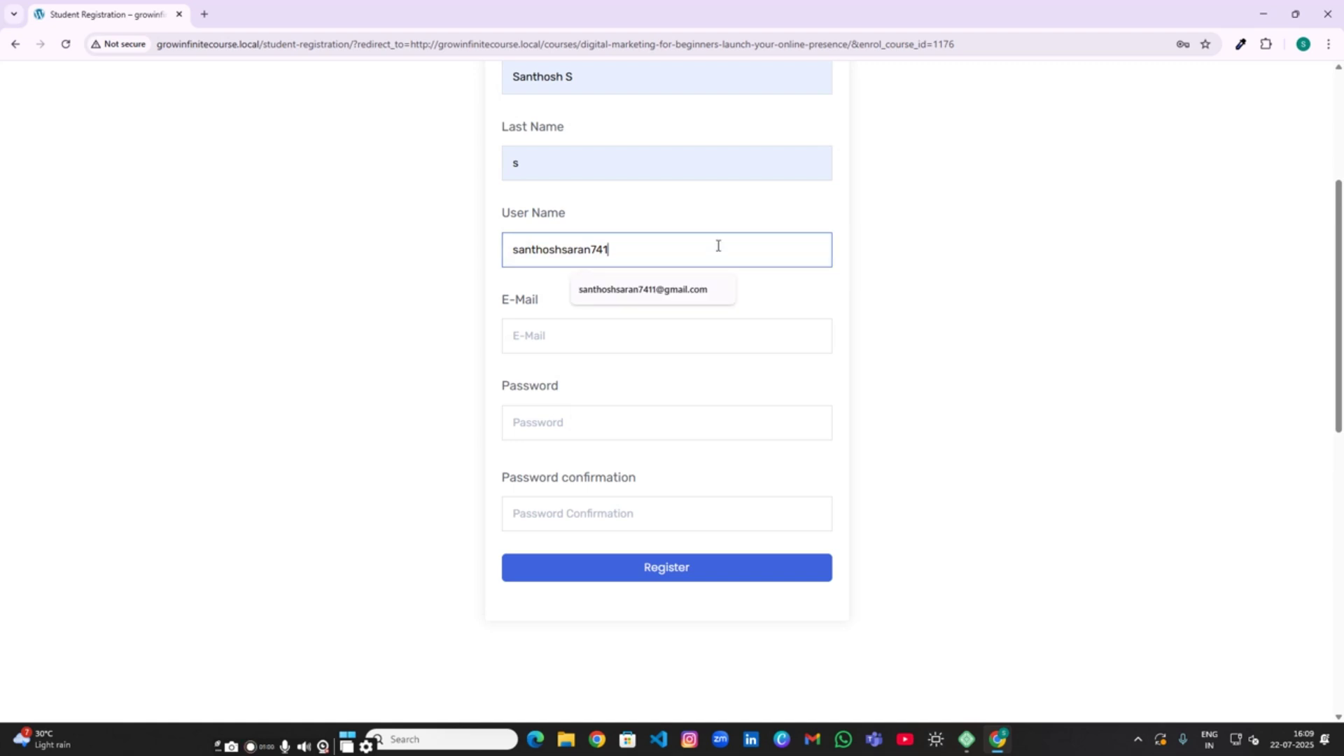
pyautogui.click(548, 352)
pyautogui.click(601, 426)
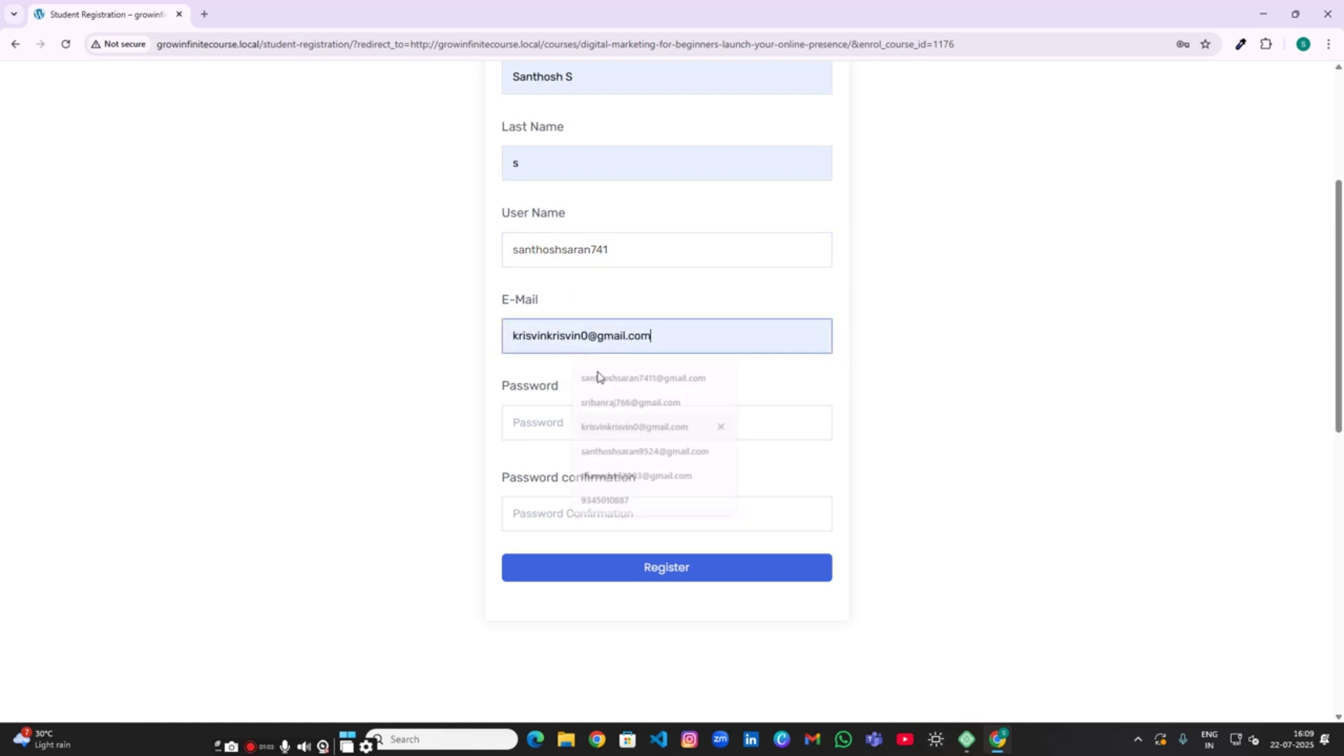
pyautogui.write('h')
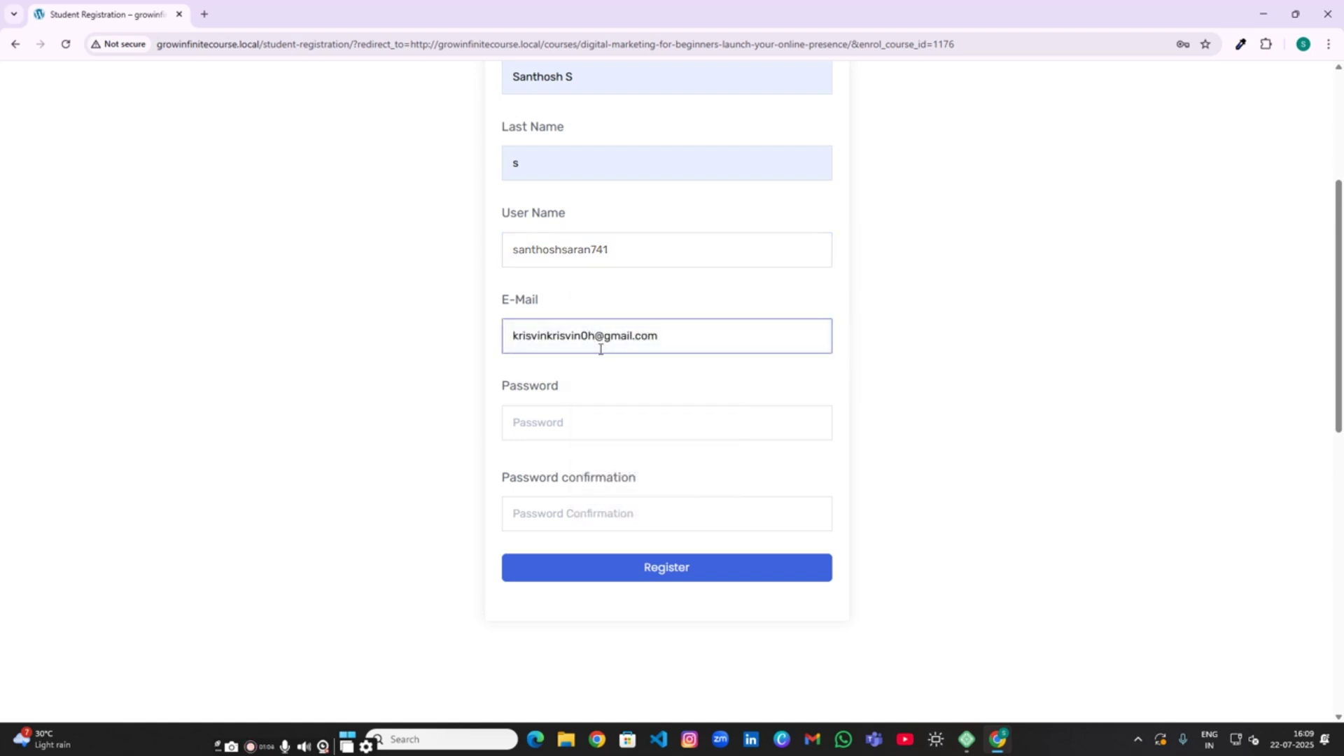
# Step: Enter the account password, repeat it in the password confirmation field and submit the registration
pyautogui.click(595, 421)
pyautogui.click(661, 464)
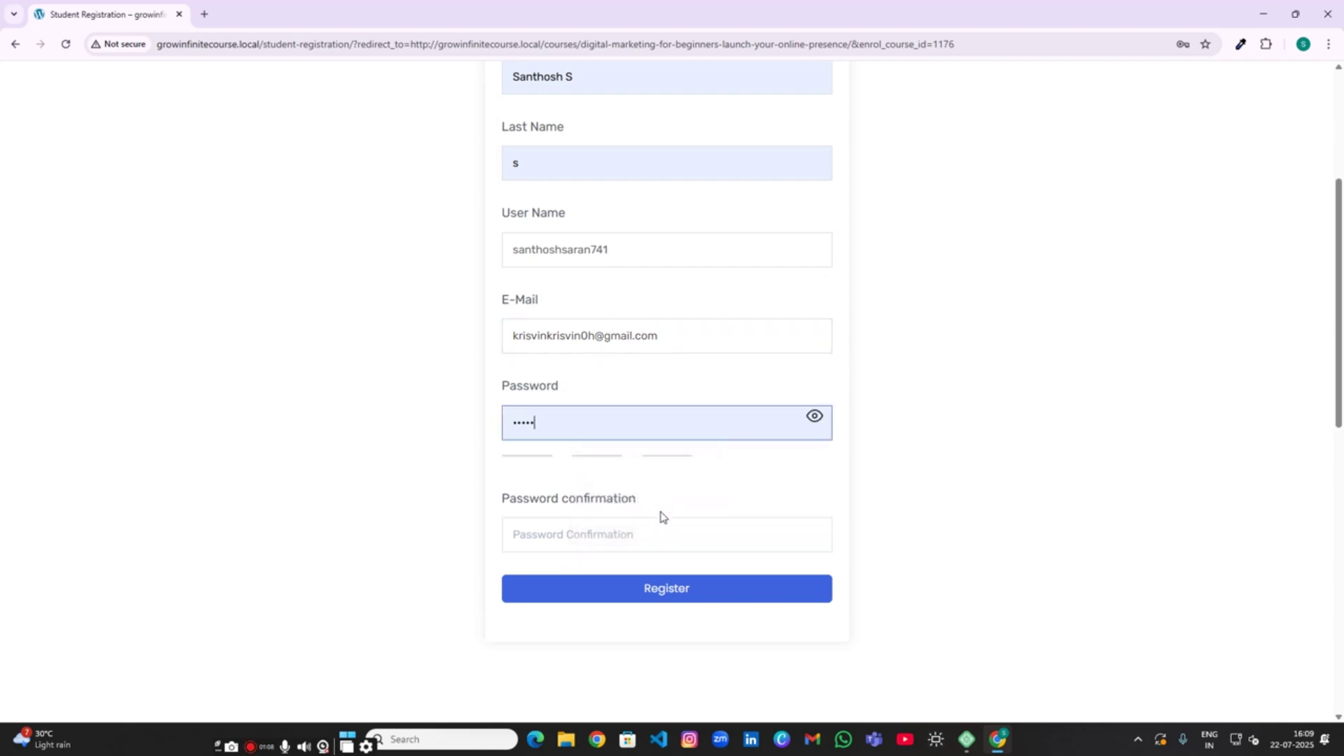
pyautogui.click(670, 538)
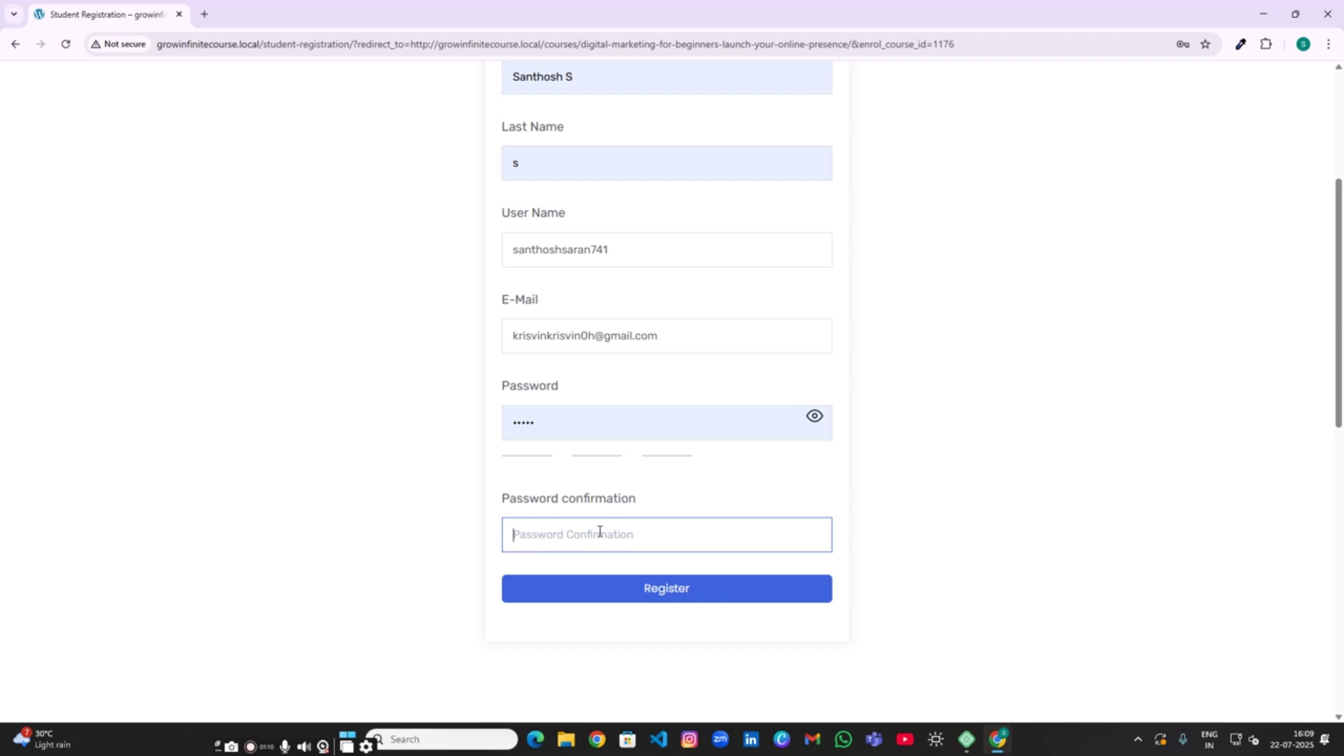
pyautogui.write('A')
pyautogui.click(691, 600)
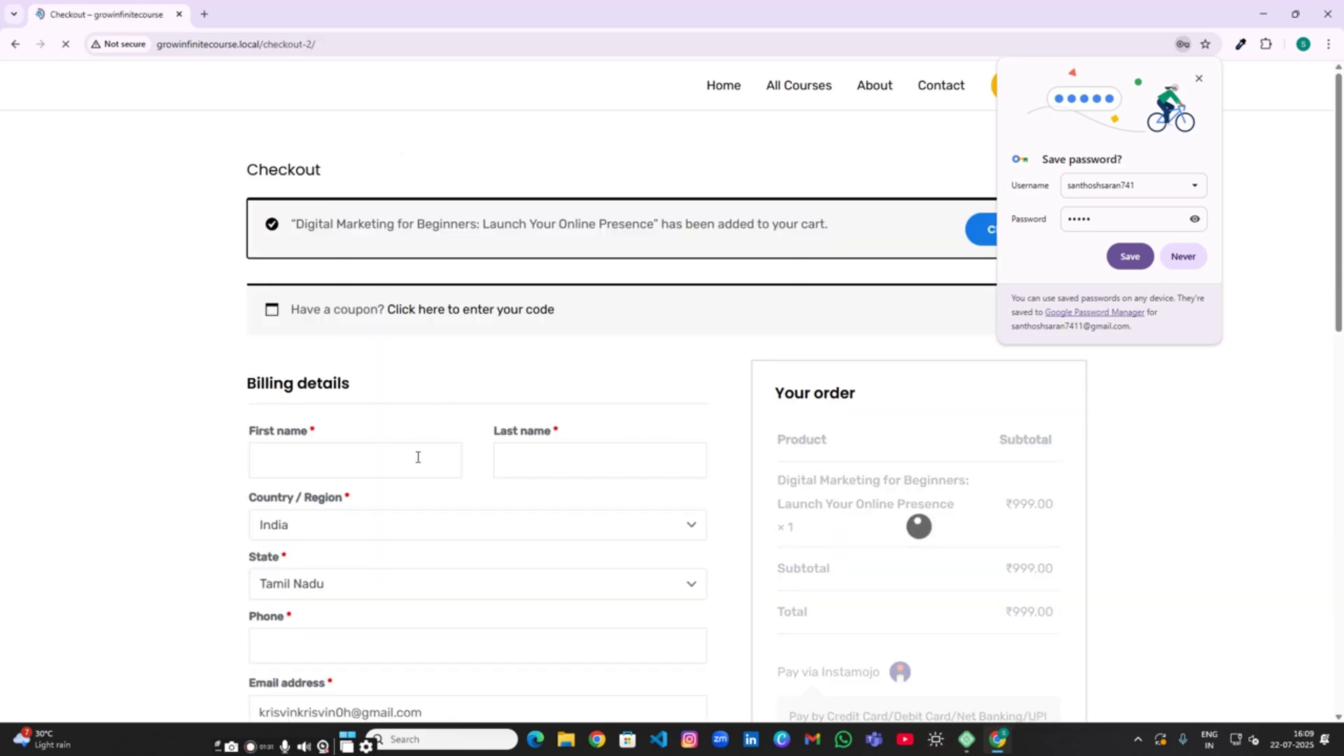
# Step: Fill in the billing first name, last name and phone number, and place the order for the course
pyautogui.click(417, 457)
pyautogui.write('san')
pyautogui.click(600, 464)
pyautogui.write('s')
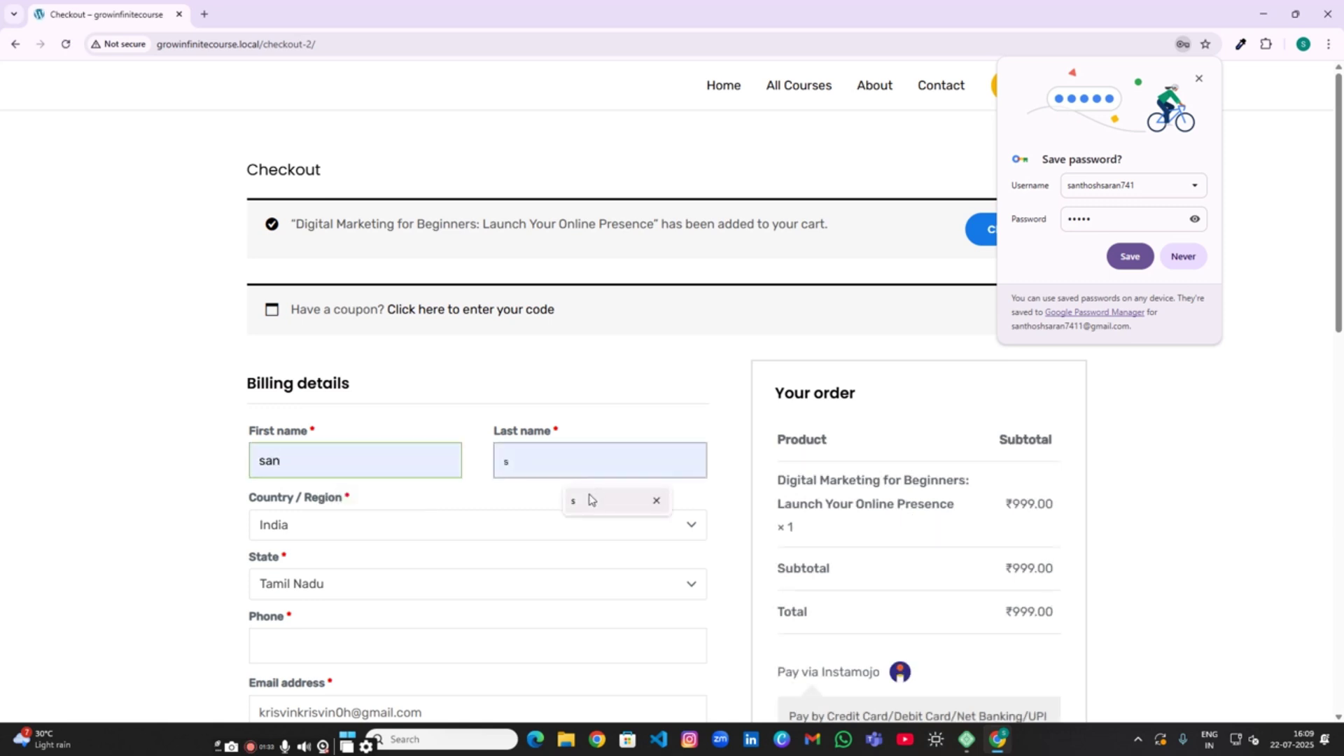
pyautogui.scroll(-3, 465, 459)
pyautogui.click(401, 438)
pyautogui.click(378, 476)
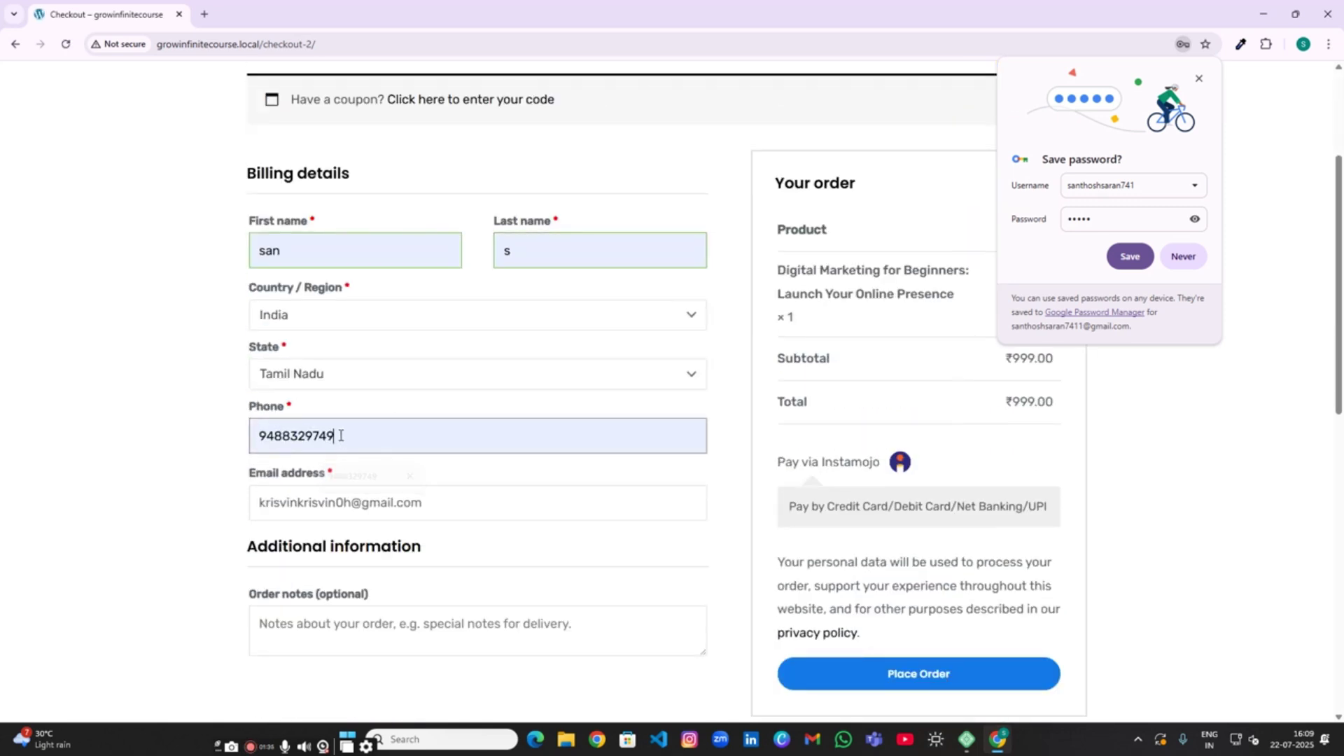
pyautogui.scroll(-2, 396, 491)
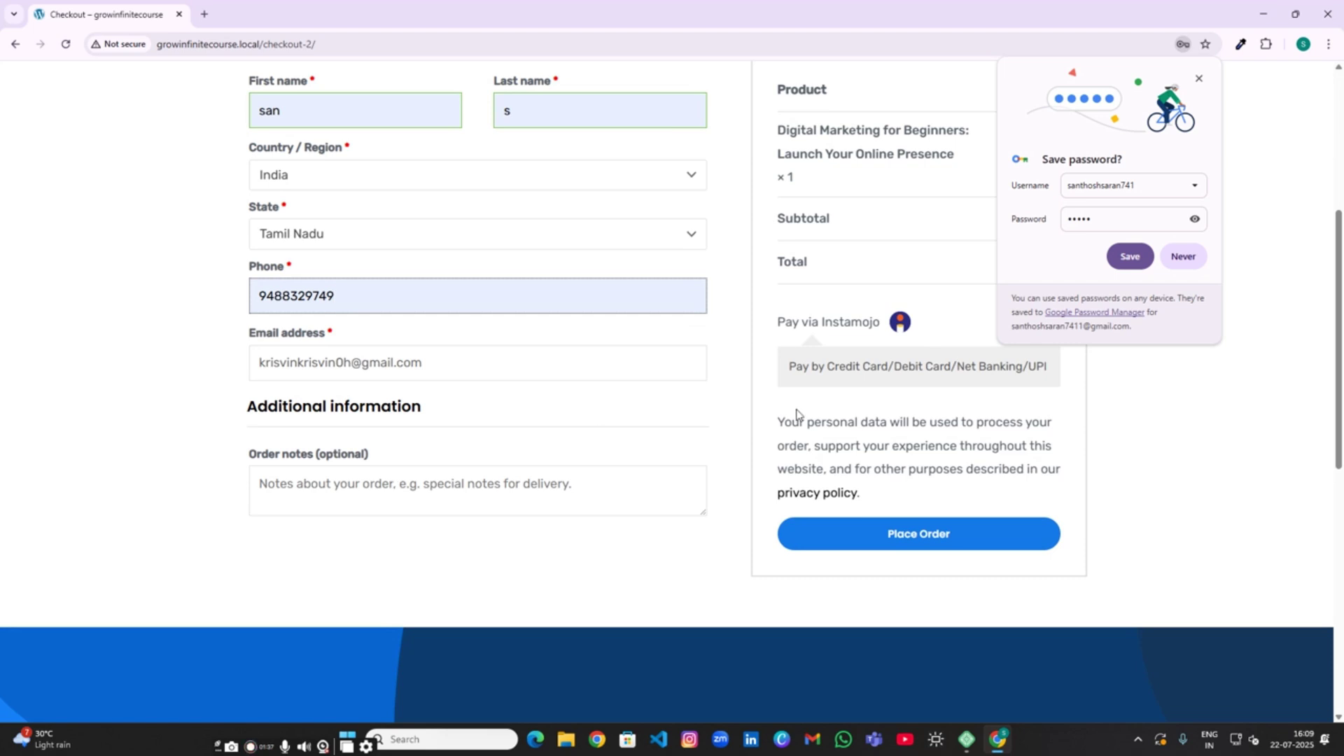
pyautogui.click(922, 532)
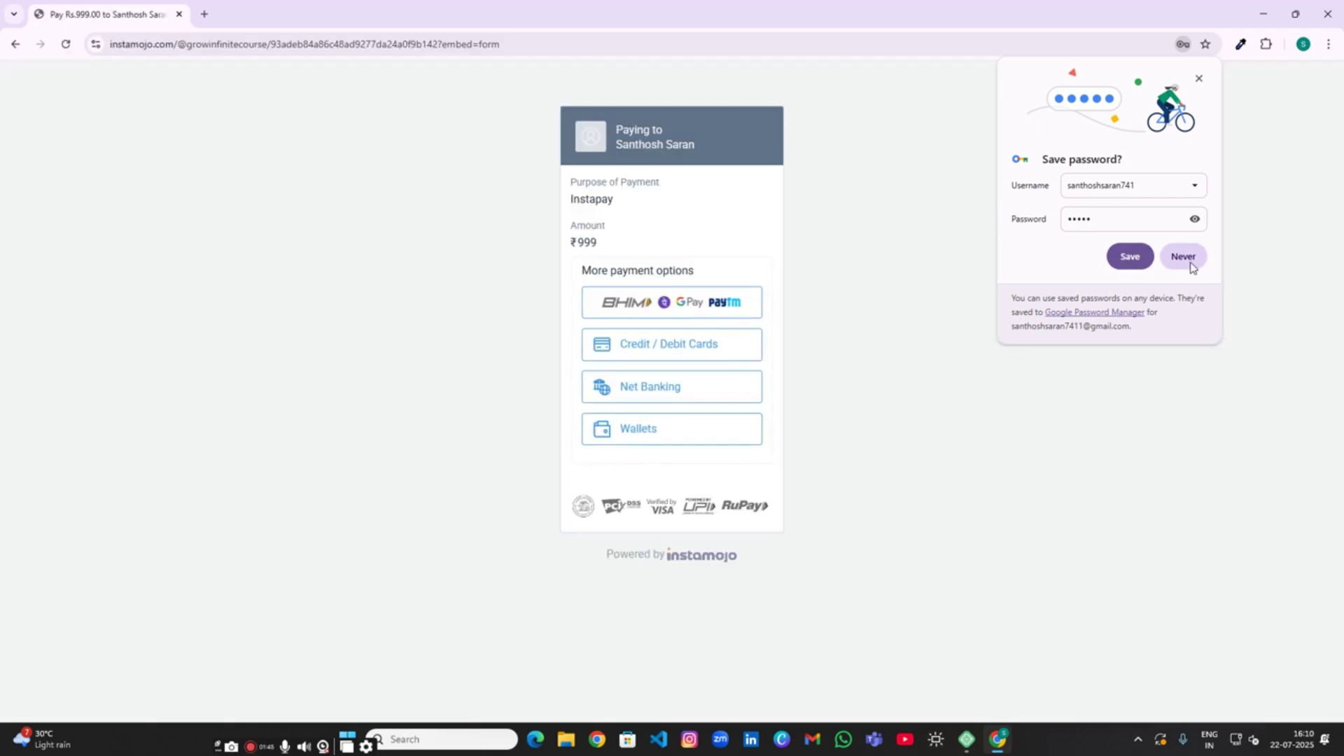
# Step: Decline saving the password in the browser and choose the BHIM/GPay/Paytm UPI payment option
pyautogui.click(1183, 258)
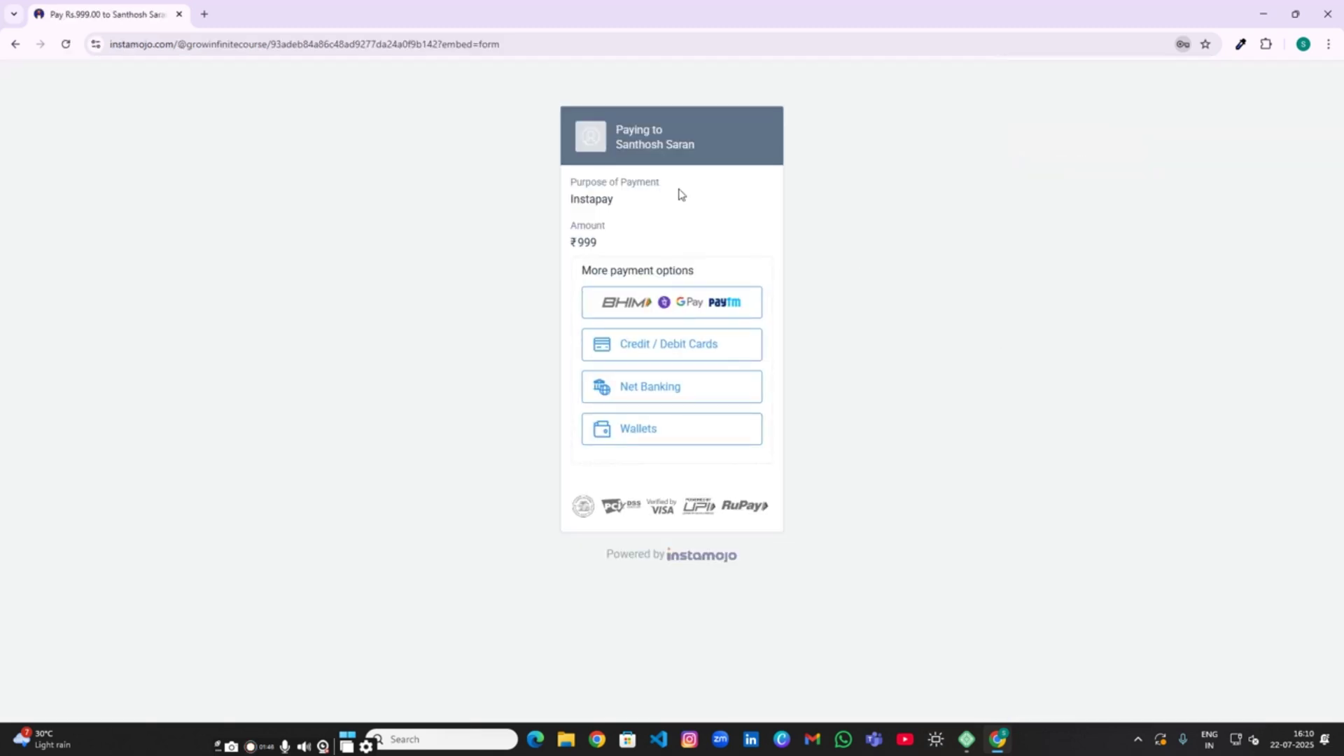
pyautogui.click(685, 317)
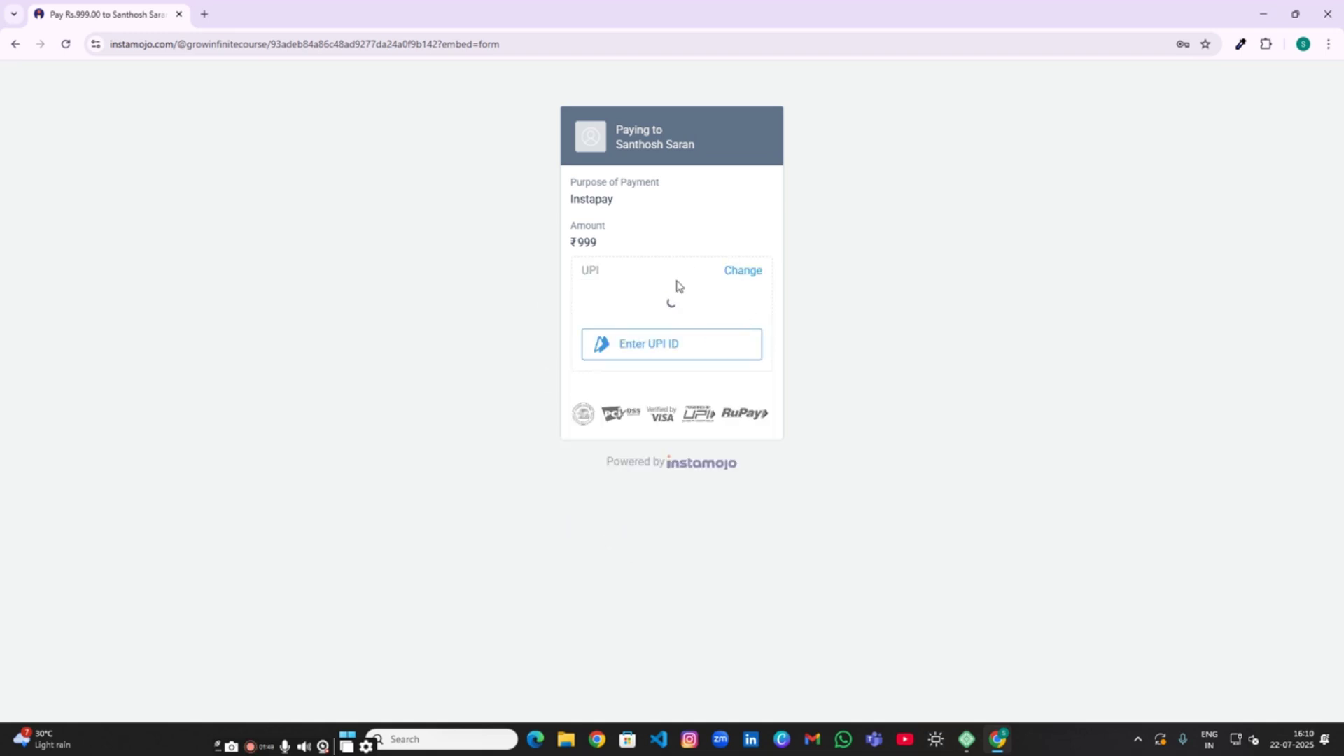
pyautogui.moveTo(597, 226); pyautogui.dragTo(599, 343)
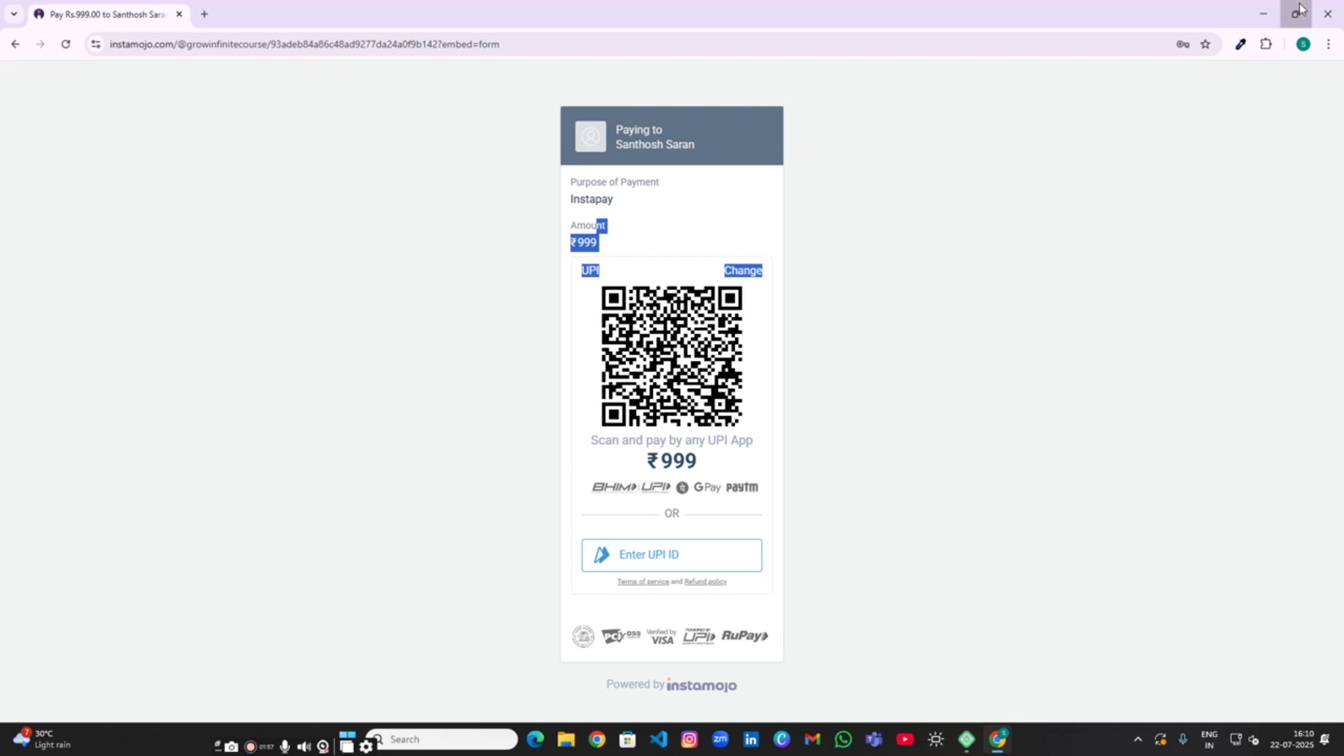
# Step: Switch to the Local app, view its Connect page and decline quitting the app
pyautogui.click(1297, 13)
pyautogui.click(470, 182)
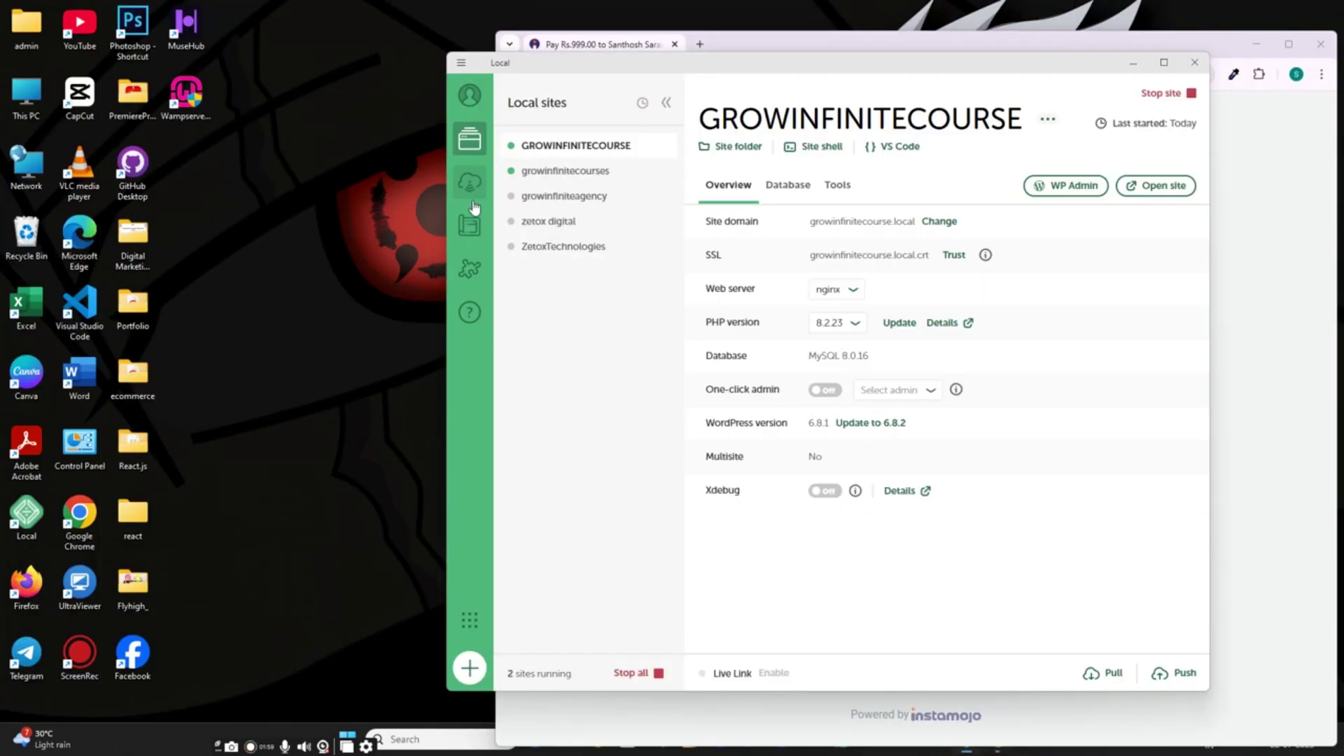
pyautogui.click(460, 63)
pyautogui.click(651, 158)
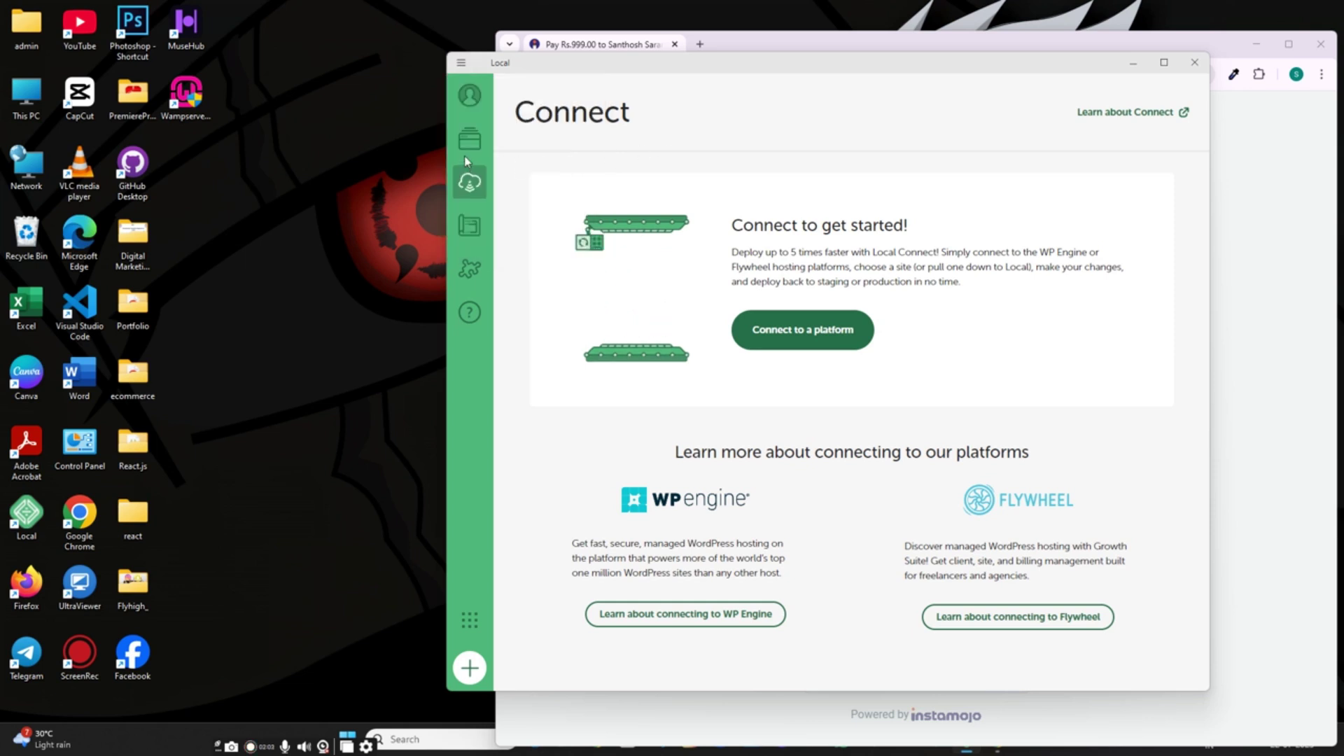
pyautogui.moveTo(470, 124)
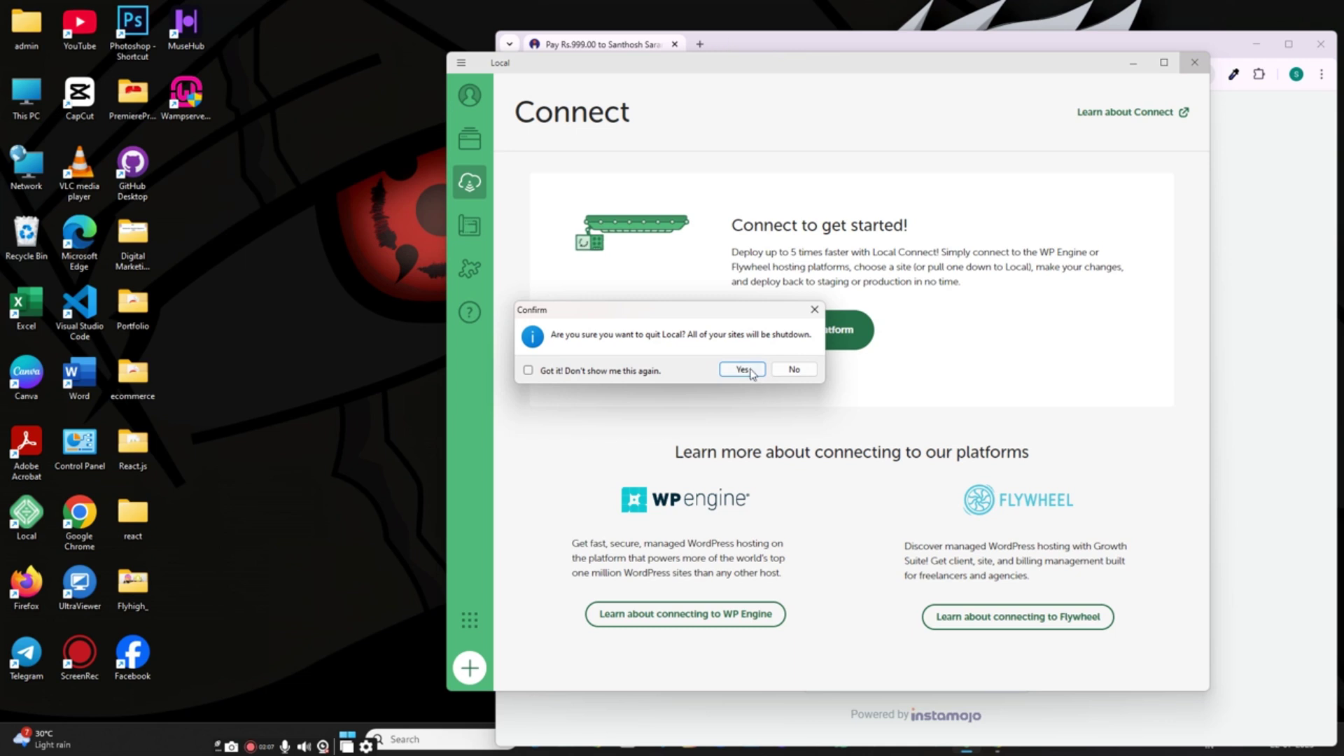
pyautogui.click(795, 369)
# Step: Switch to the browser and search Google in a new tab for "local for wordpress"
pyautogui.click(699, 44)
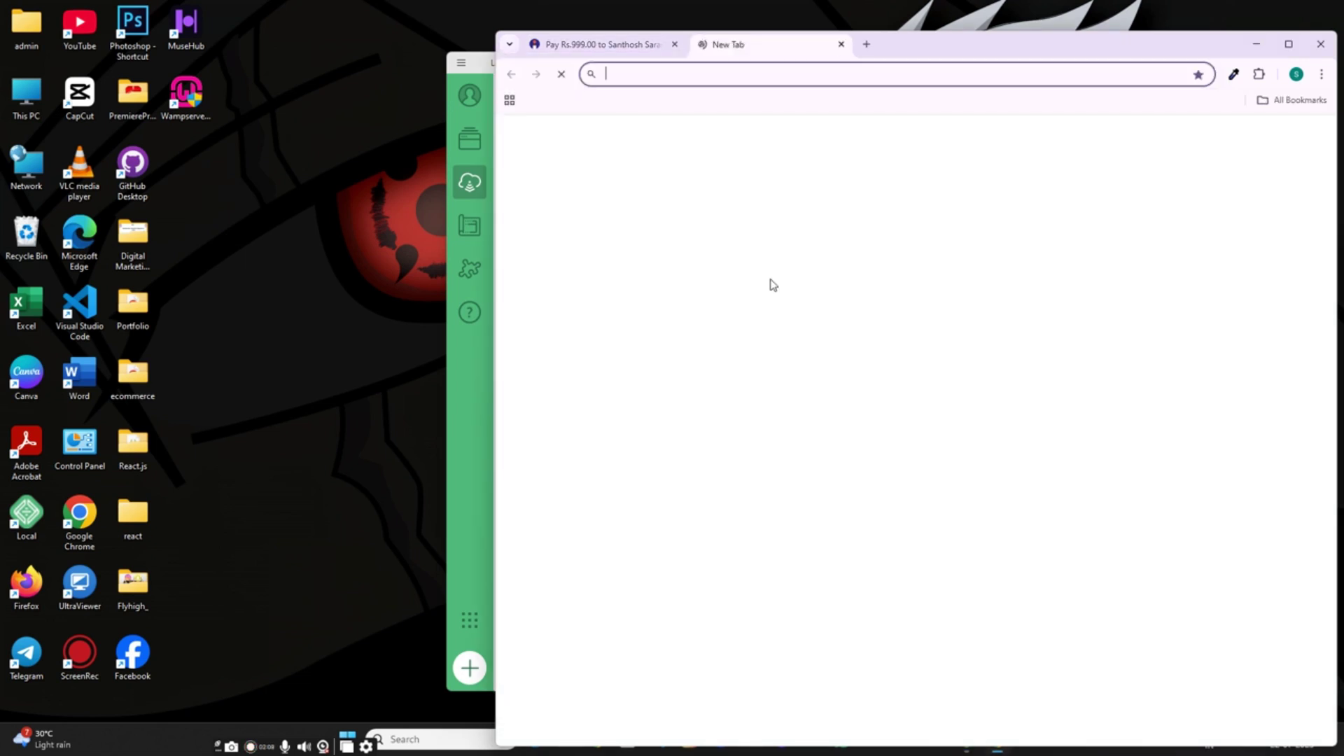
pyautogui.click(810, 325)
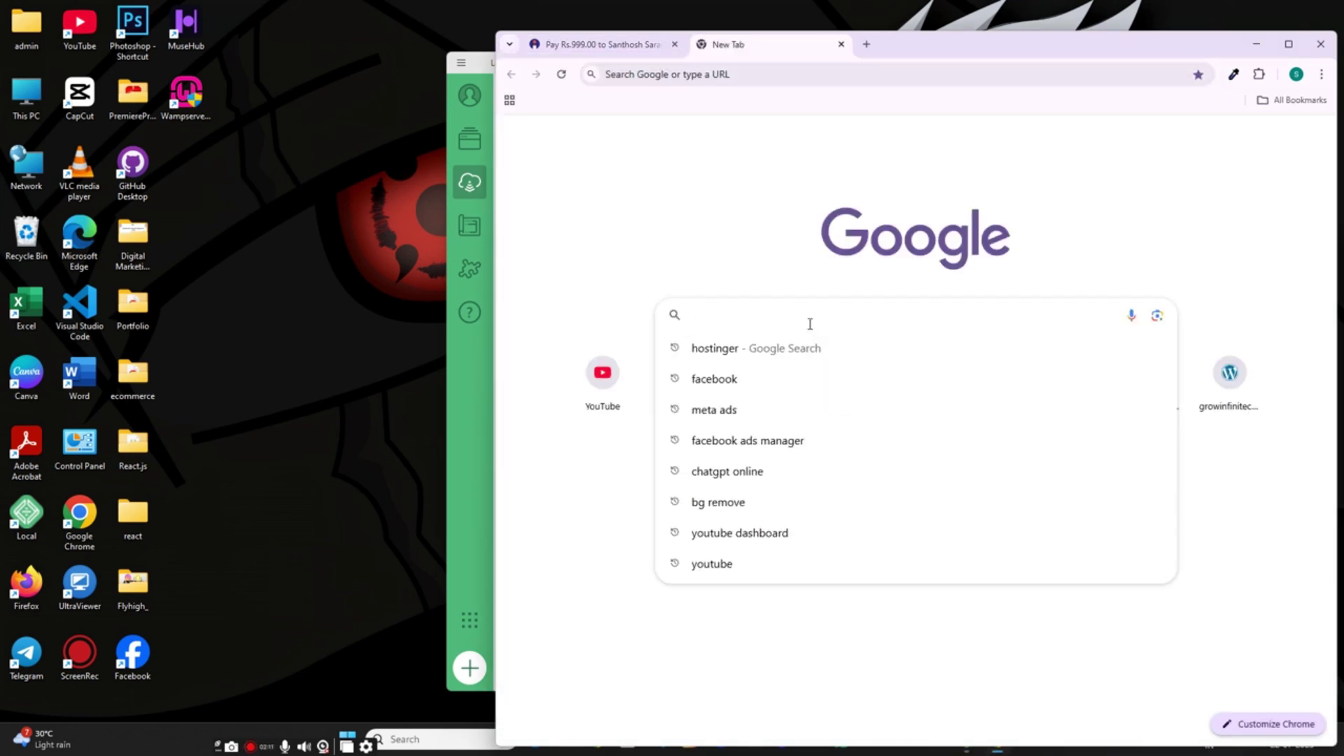
pyautogui.write('local')
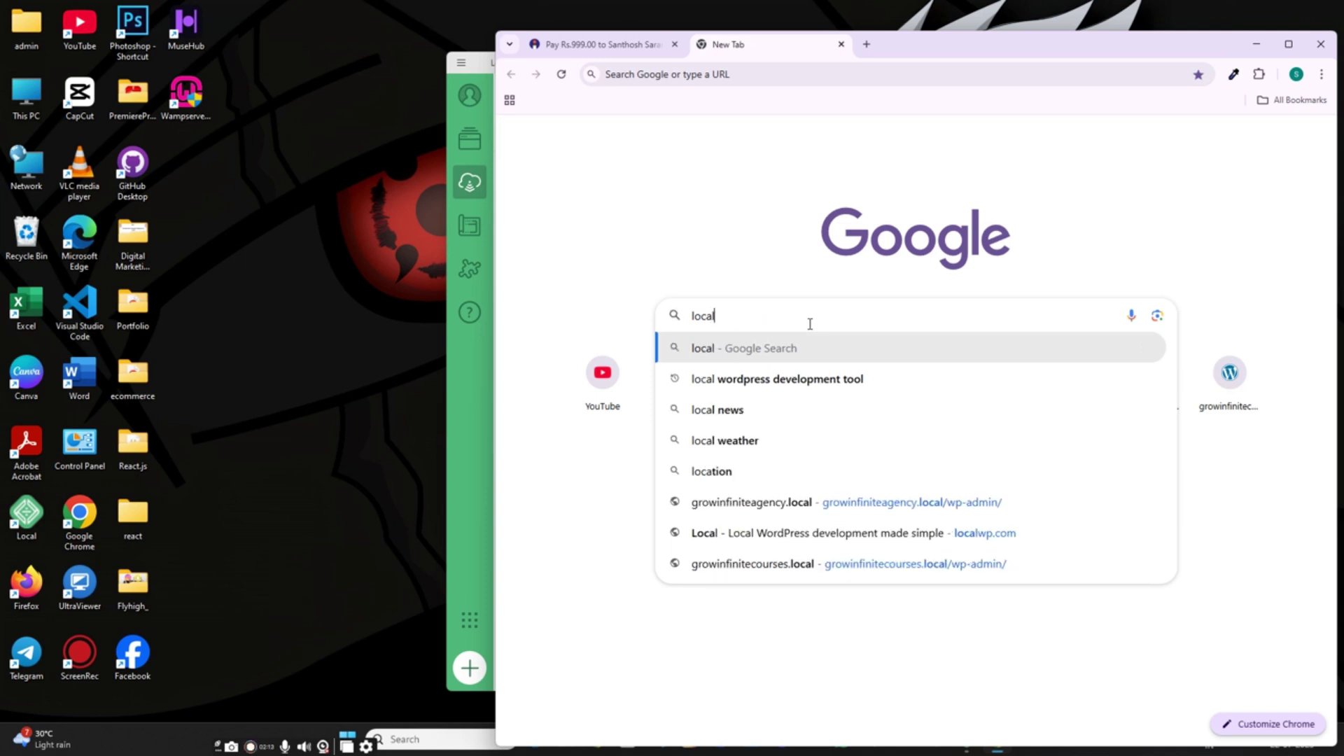
pyautogui.write(' foir')
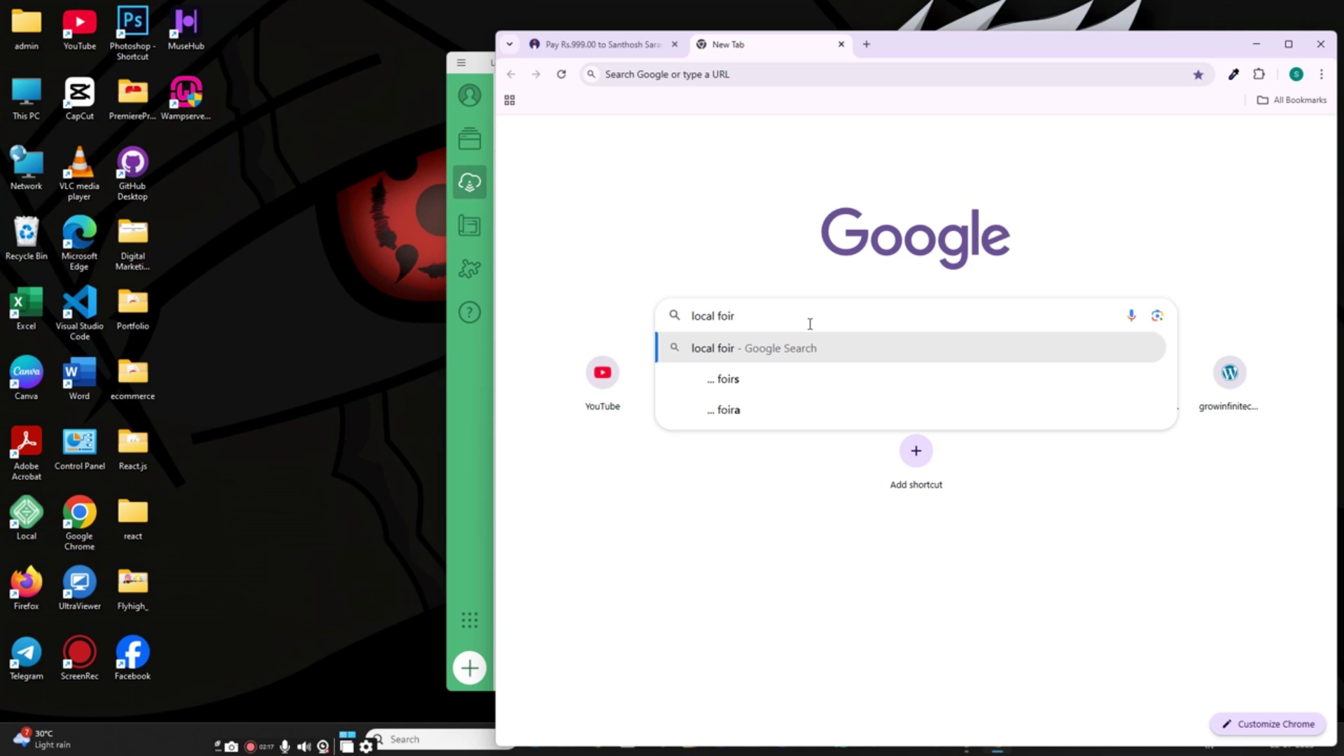
pyautogui.press('BackSpace')
pyautogui.press('BackSpace')
pyautogui.write('r')
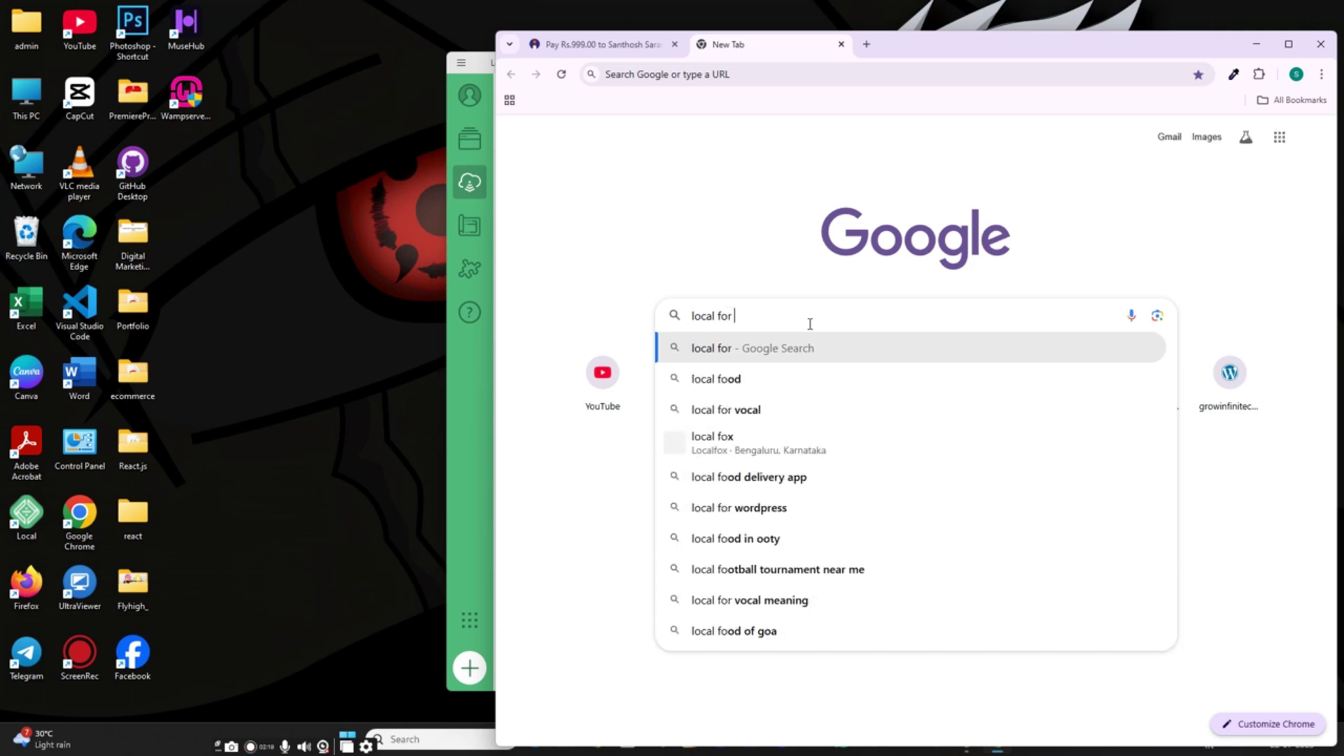
pyautogui.write(' wordpress')
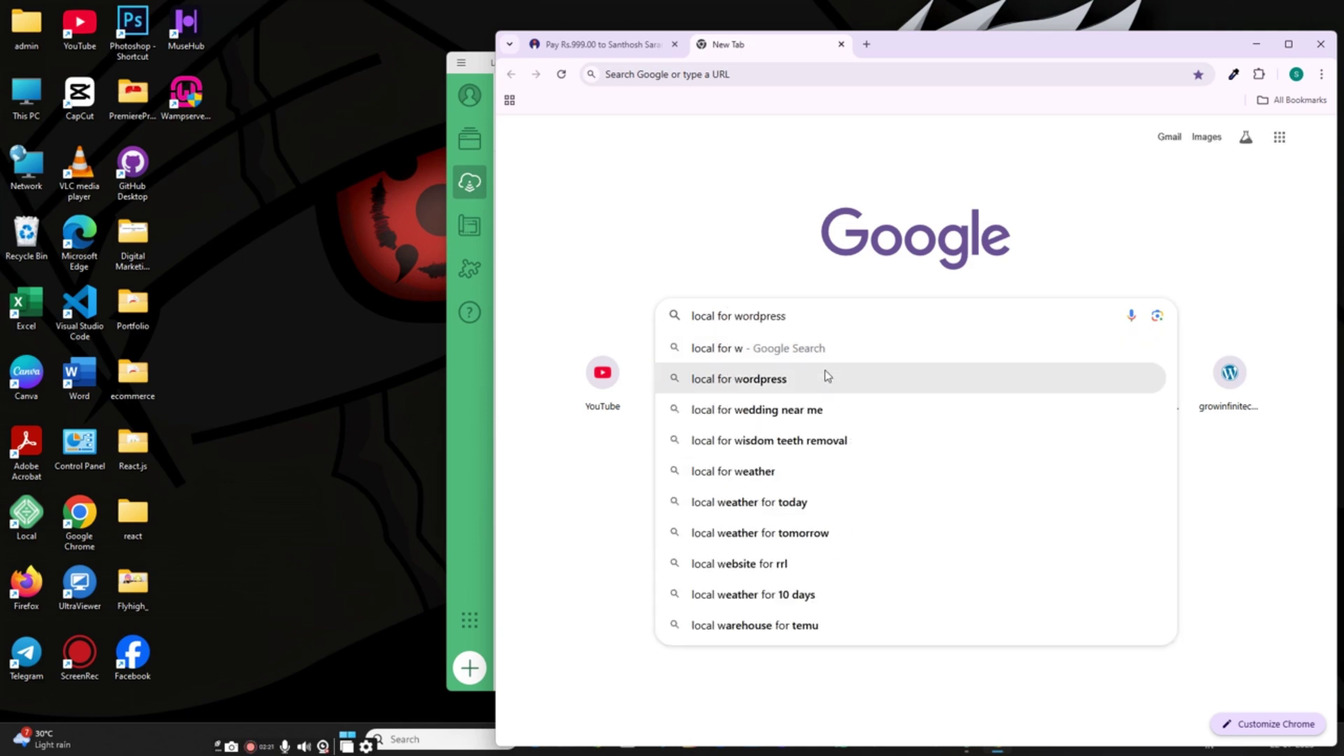
pyautogui.click(825, 378)
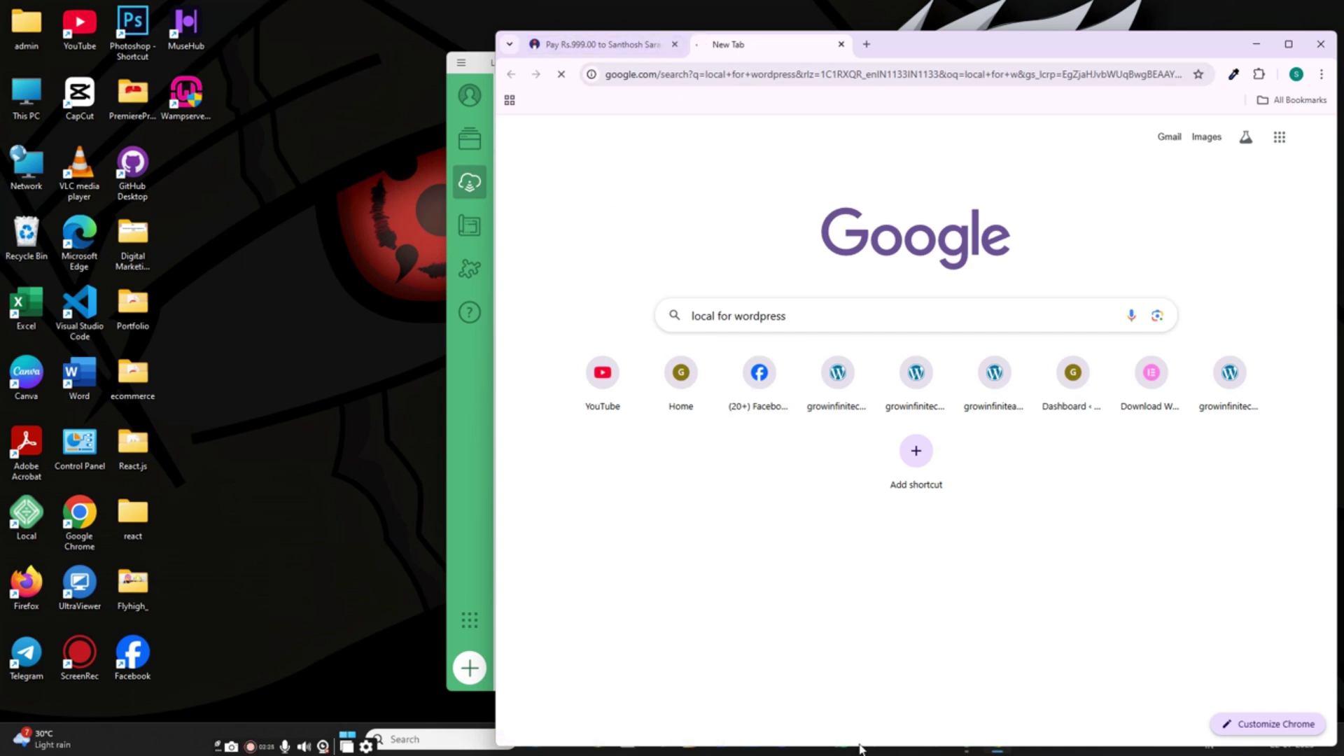
# Step: Look through the Local homepage at localwp.com in a maximized browser window, and close the browser
pyautogui.moveTo(1069, 58); pyautogui.dragTo(678, 99)
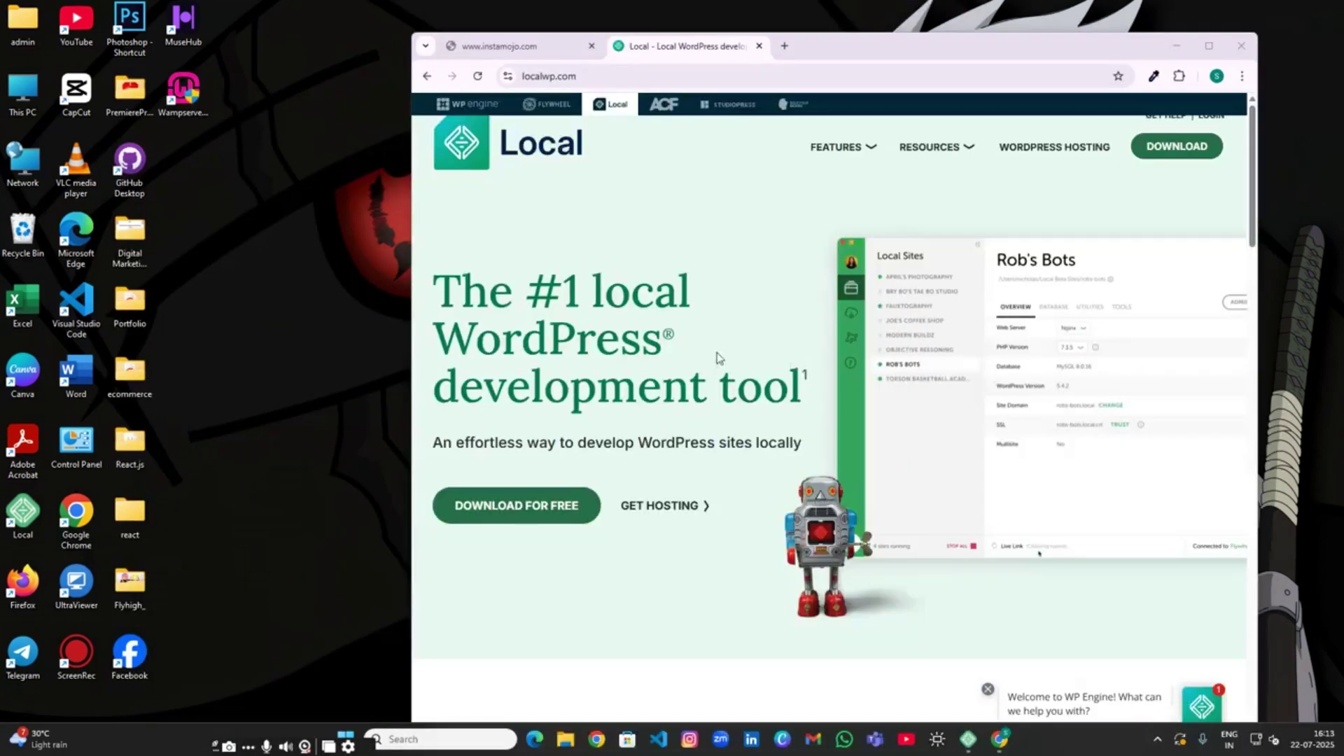
pyautogui.click(1209, 46)
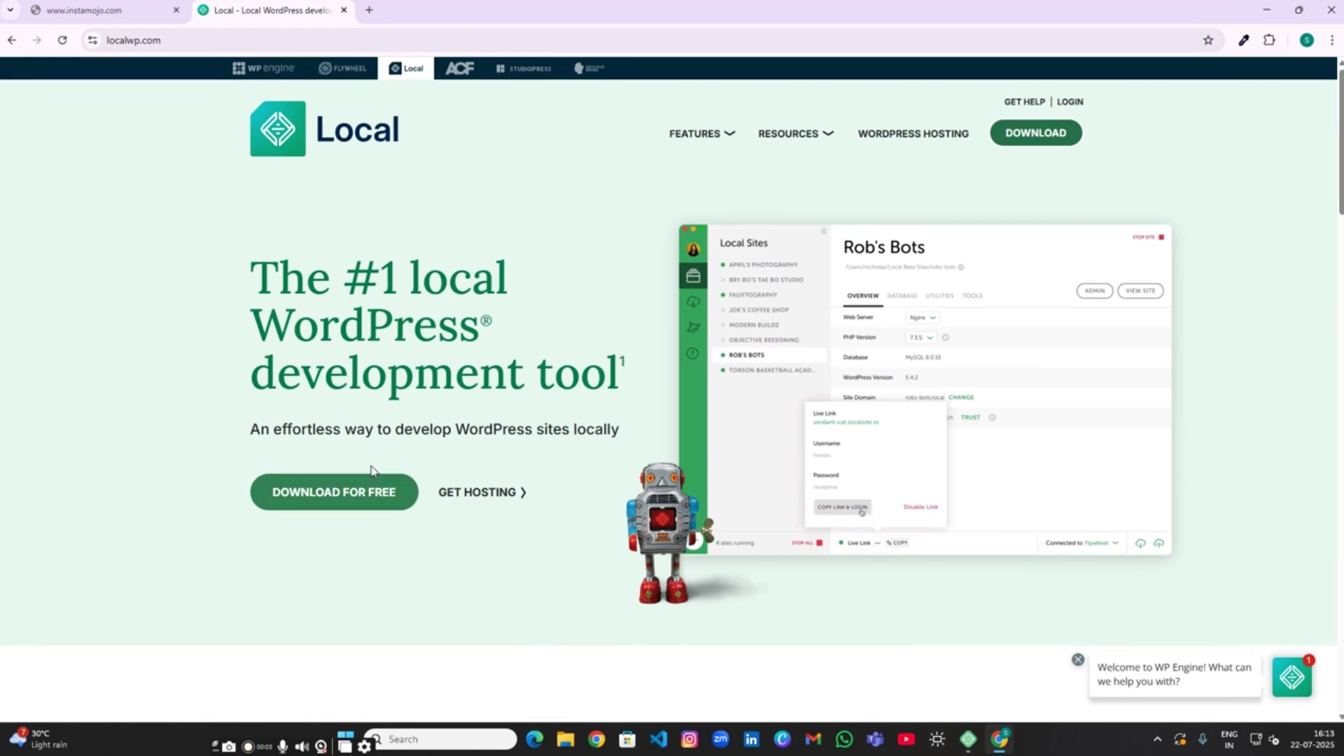
pyautogui.scroll(-10, 372, 471)
pyautogui.scroll(-8, 373, 458)
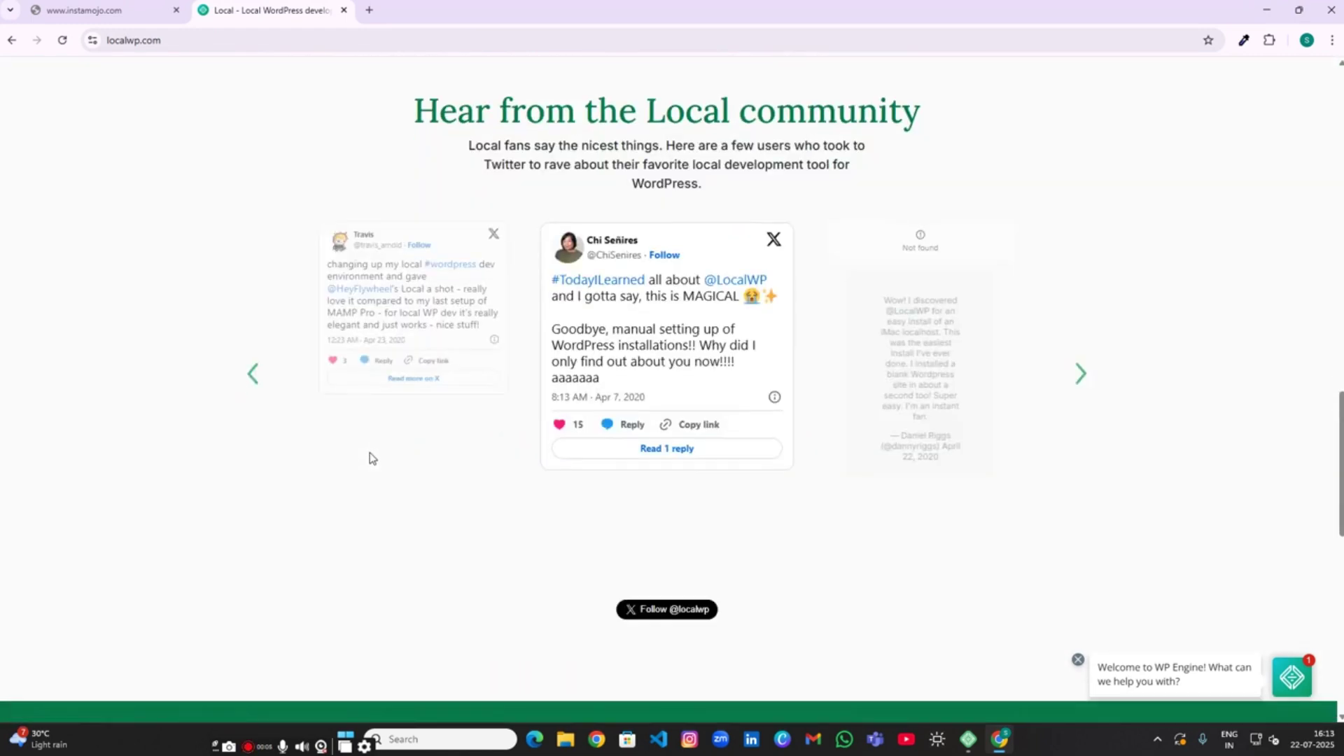
pyautogui.scroll(15, 381, 471)
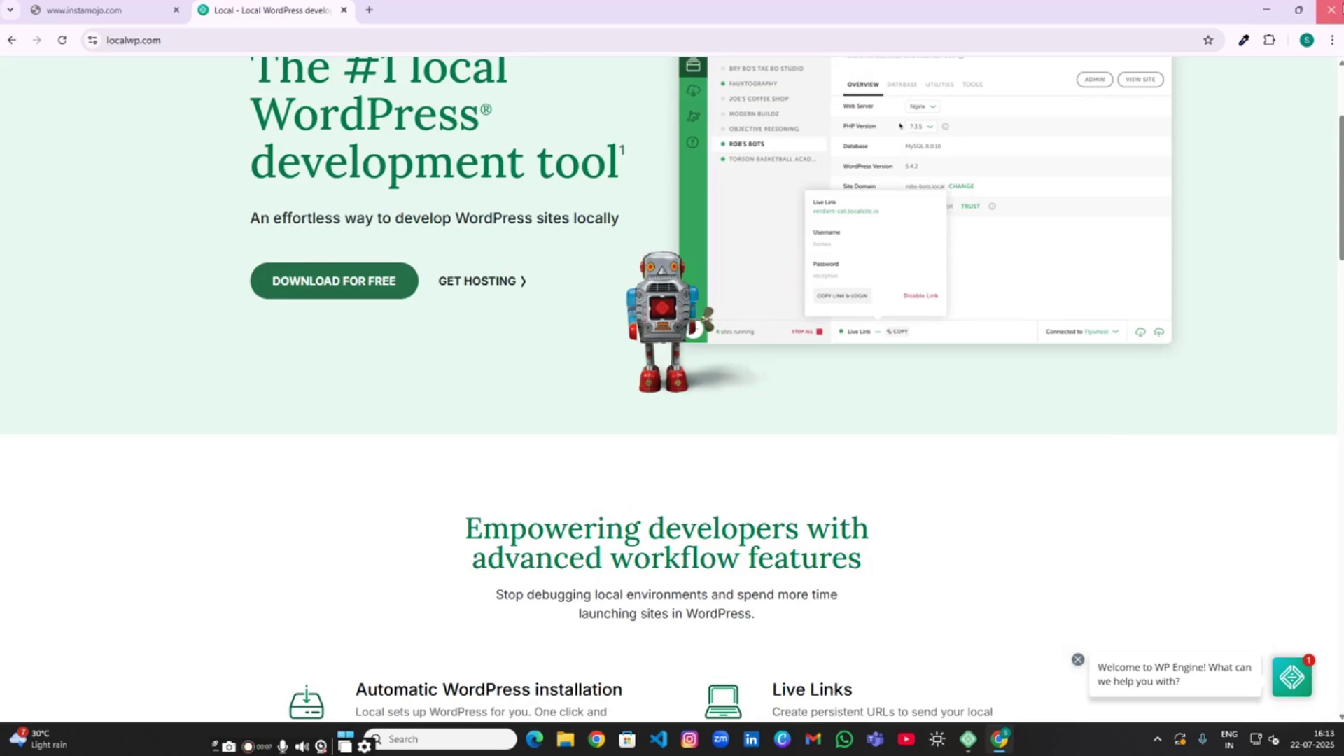
pyautogui.click(1330, 9)
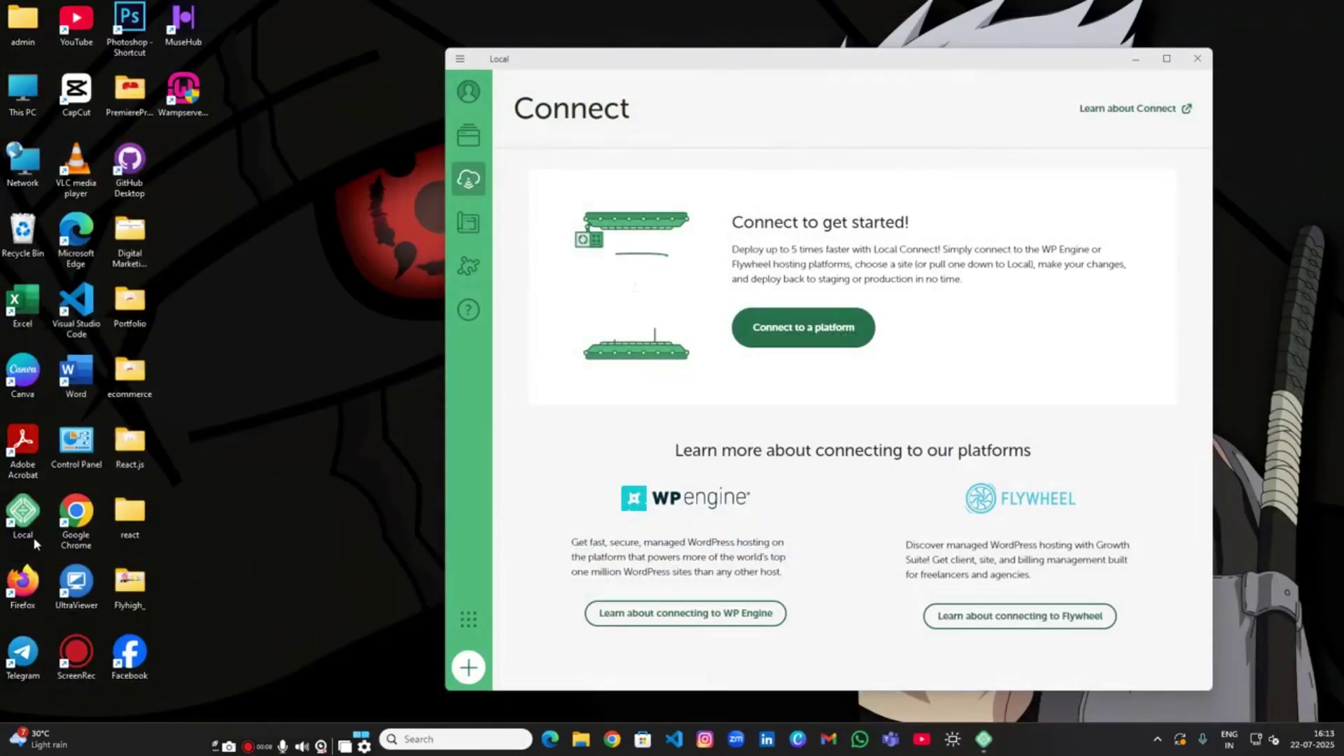
# Step: Maximize the Local app, show its list of local sites and stop the GROWINFINITECOURSE site
pyautogui.rightClick(21, 518)
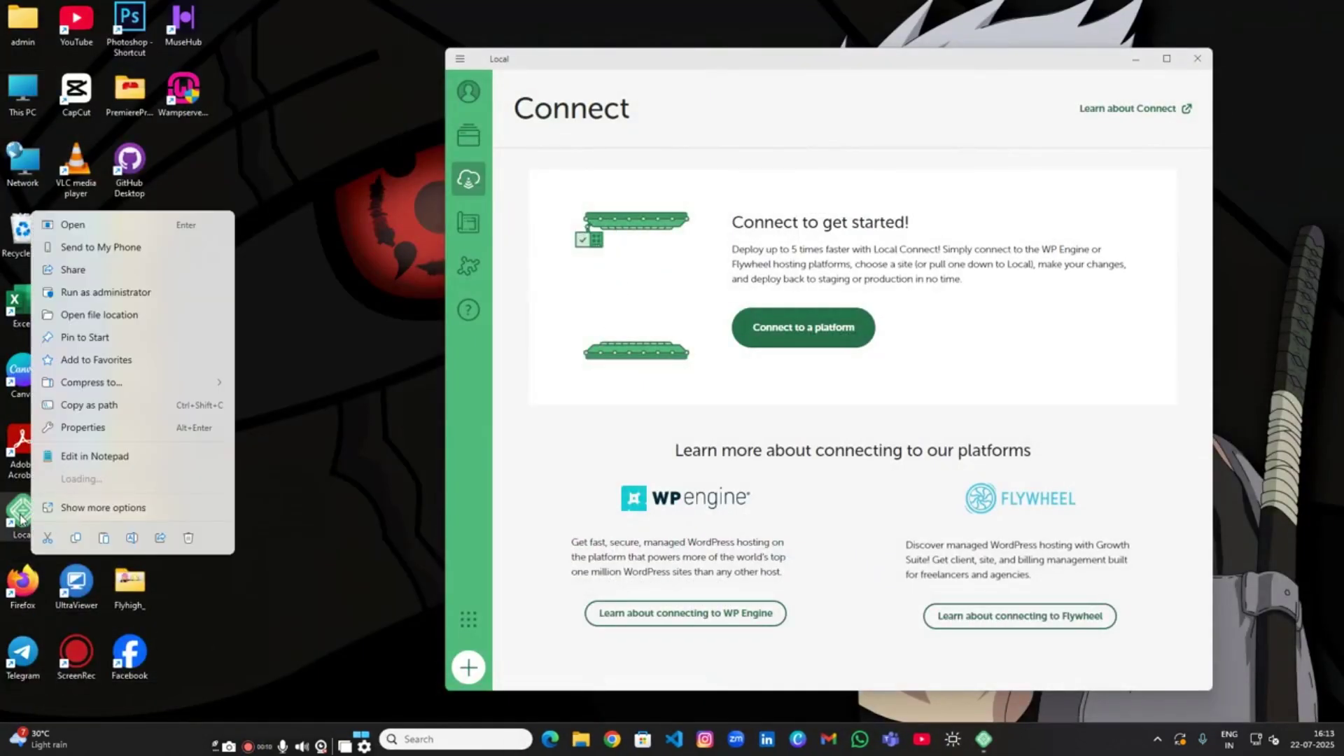
pyautogui.click(392, 443)
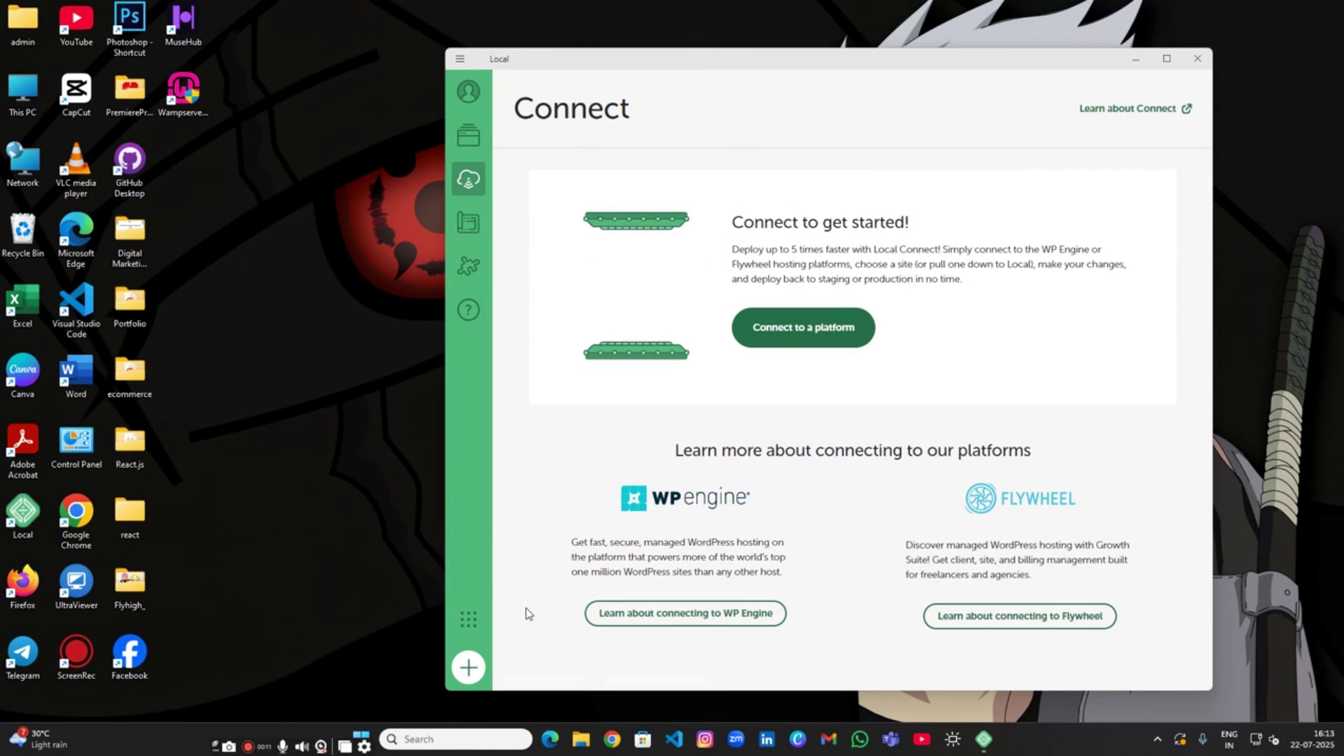
pyautogui.click(1166, 59)
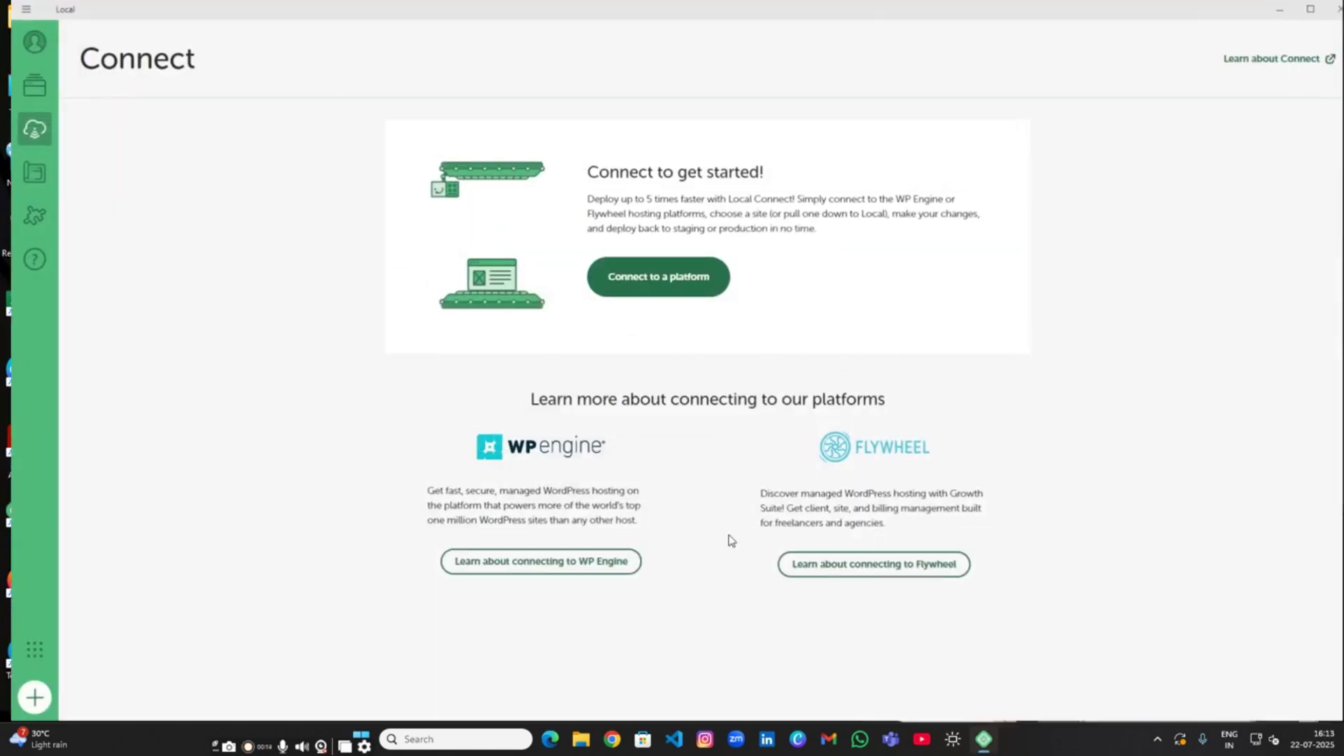
pyautogui.click(19, 84)
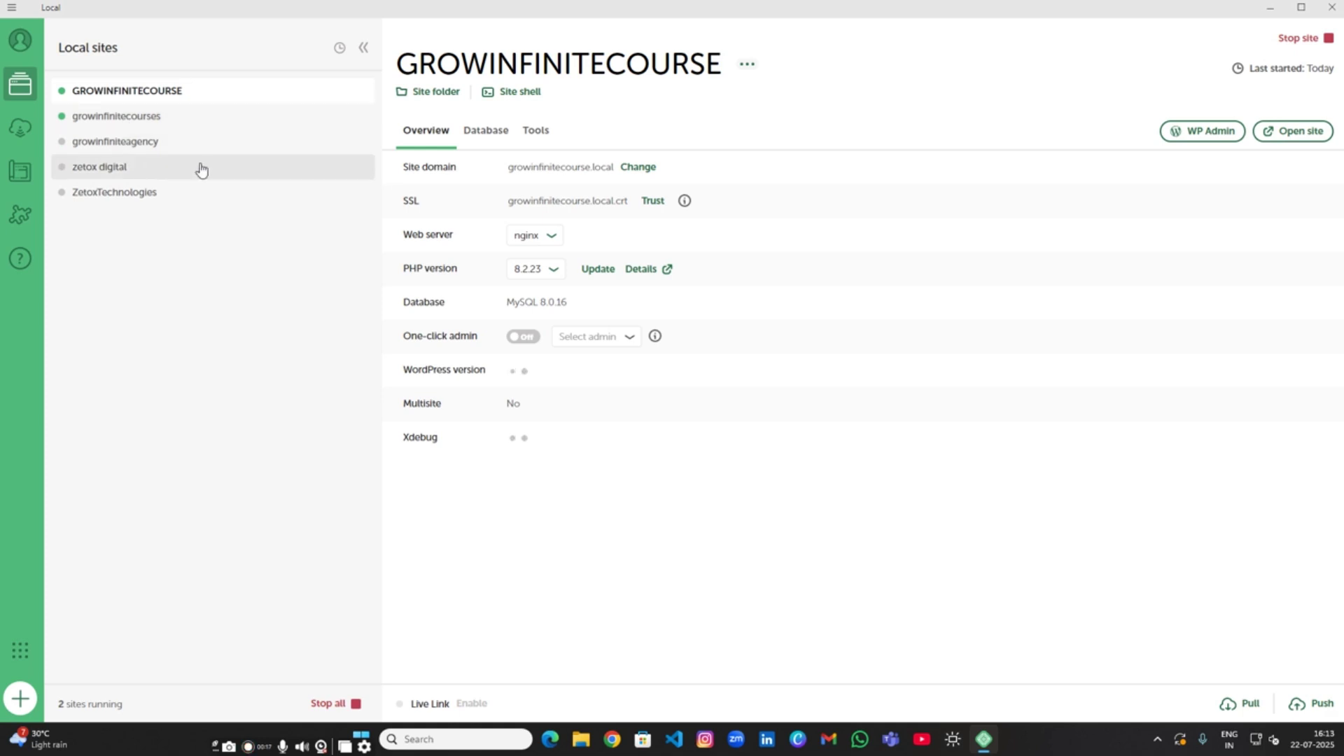
pyautogui.click(1323, 39)
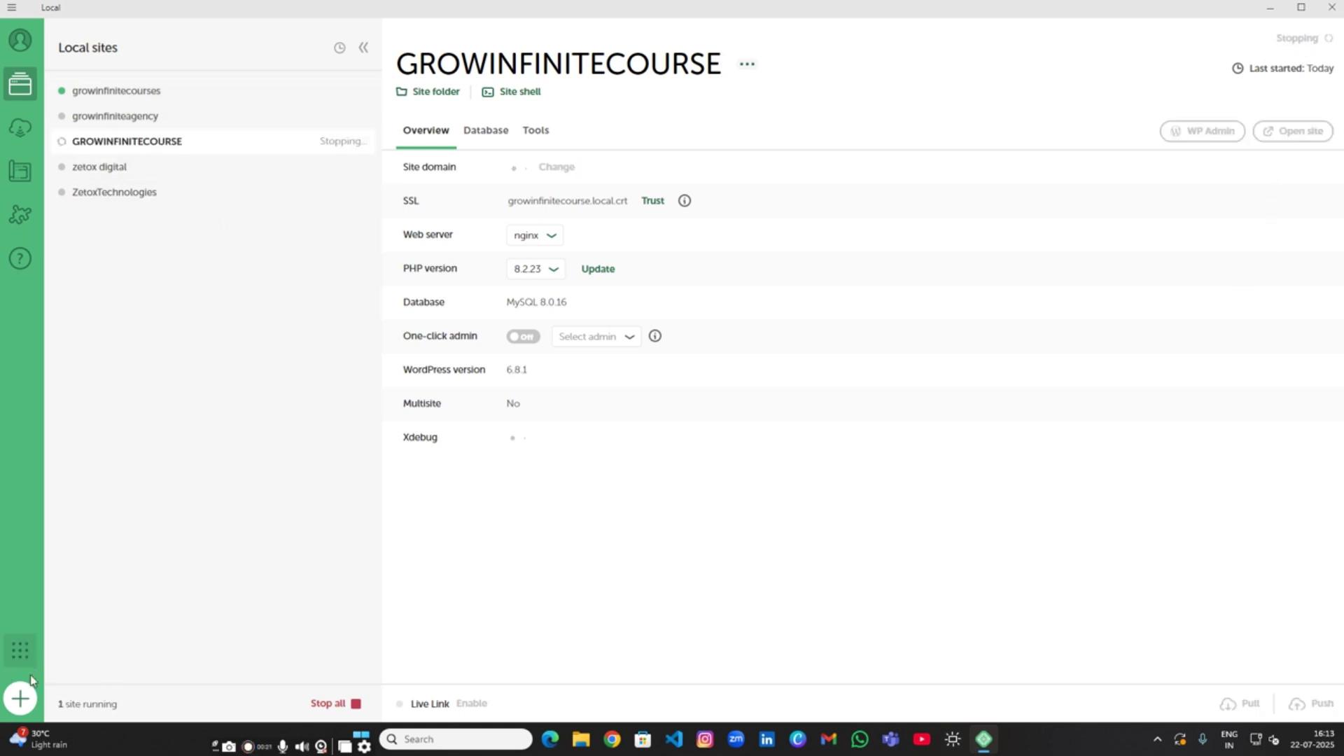
# Step: Start creating a new WordPress site in Local and name it onlinecourse
pyautogui.click(23, 701)
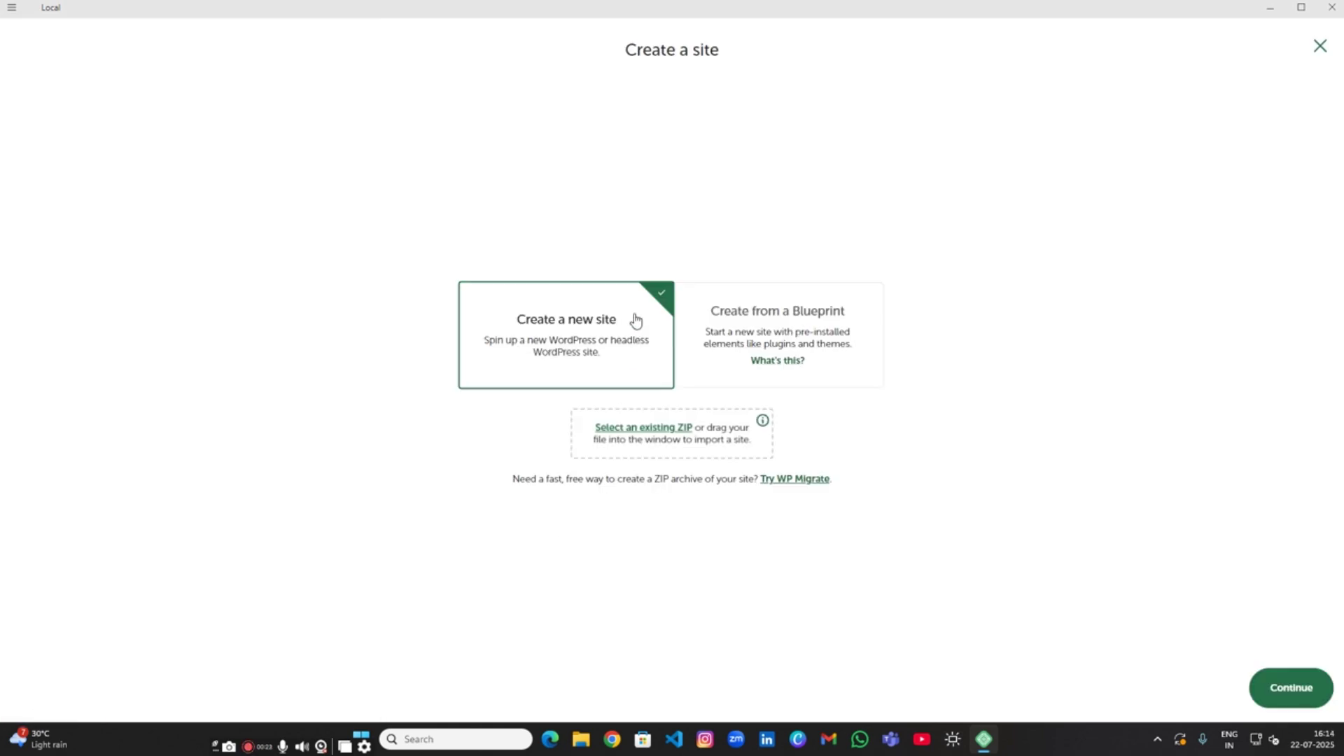
pyautogui.click(1290, 687)
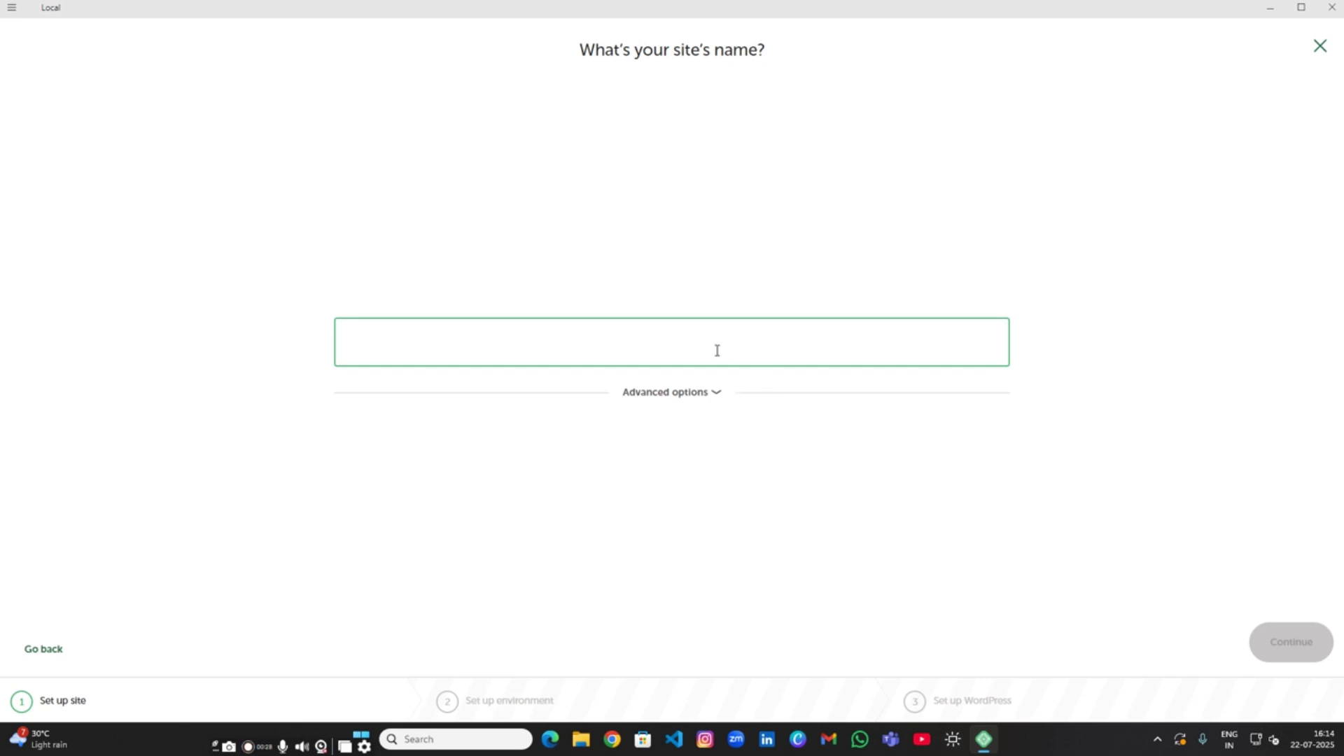
pyautogui.write('onl')
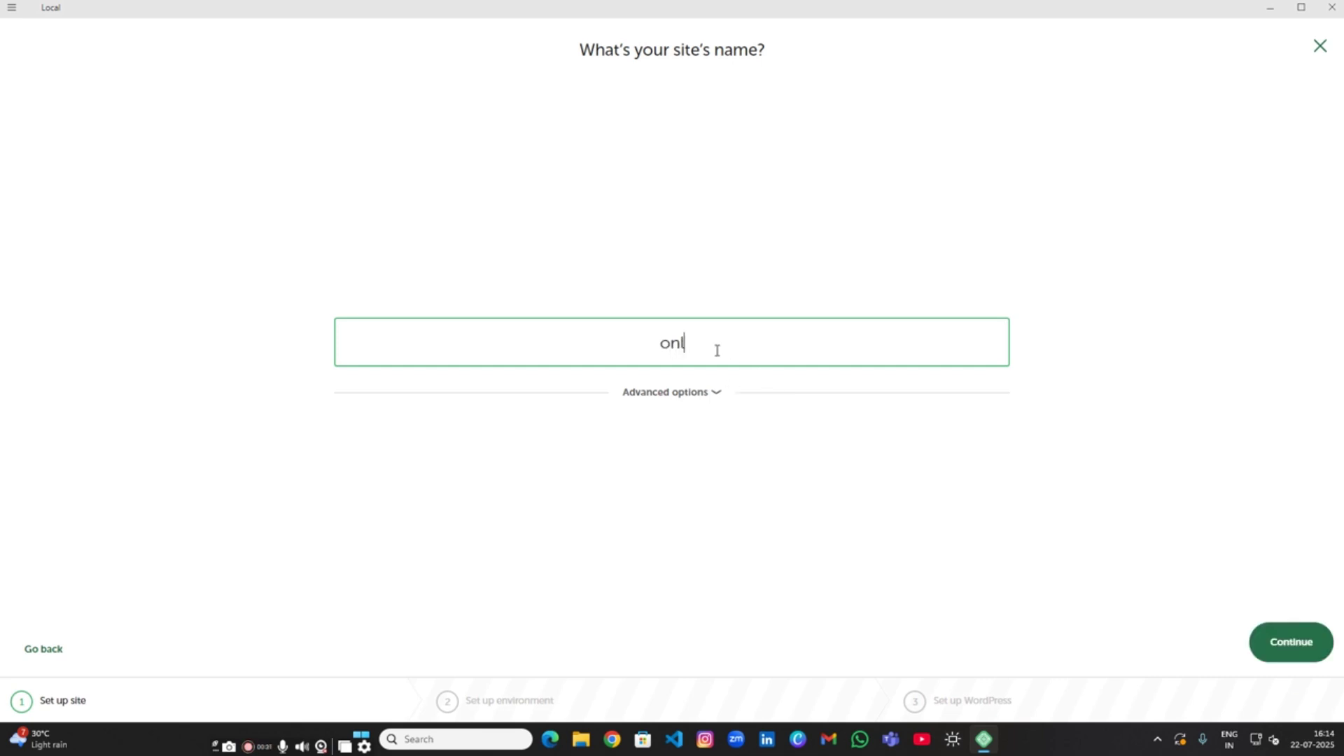
pyautogui.write('inecourse')
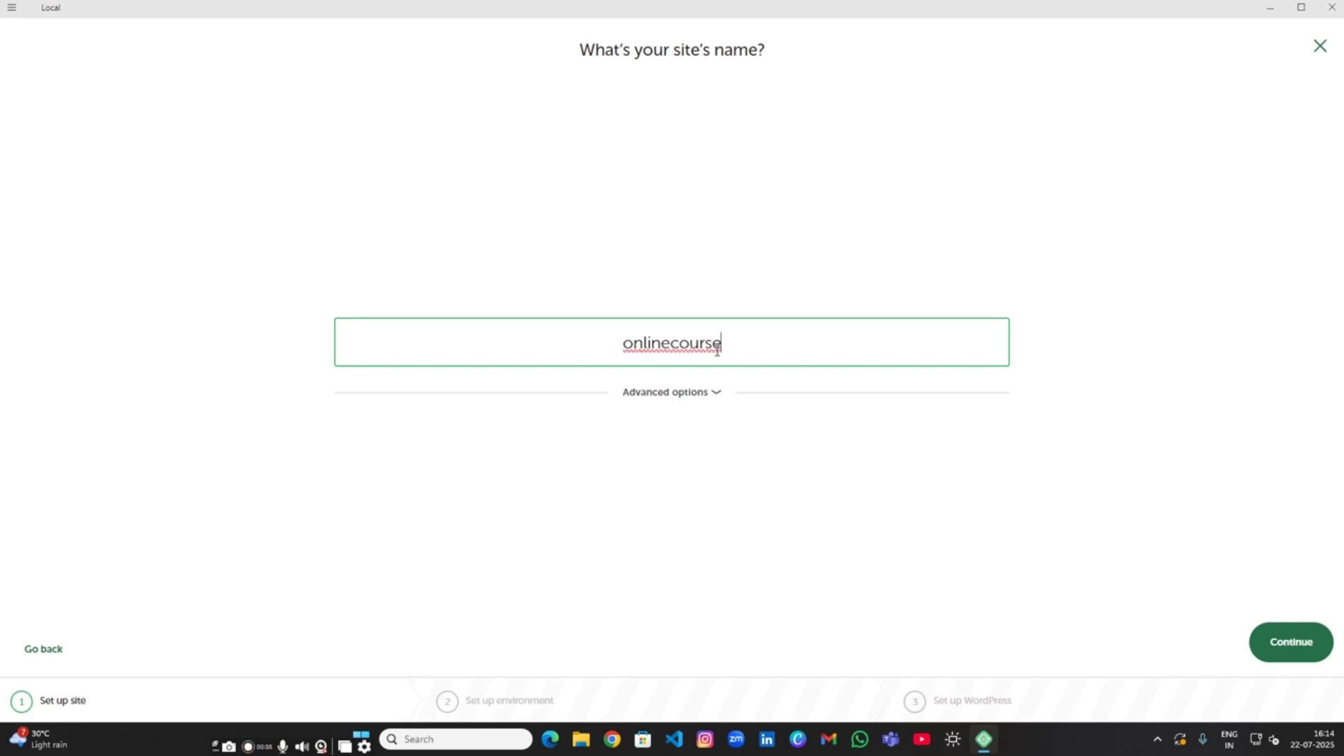
pyautogui.click(1310, 647)
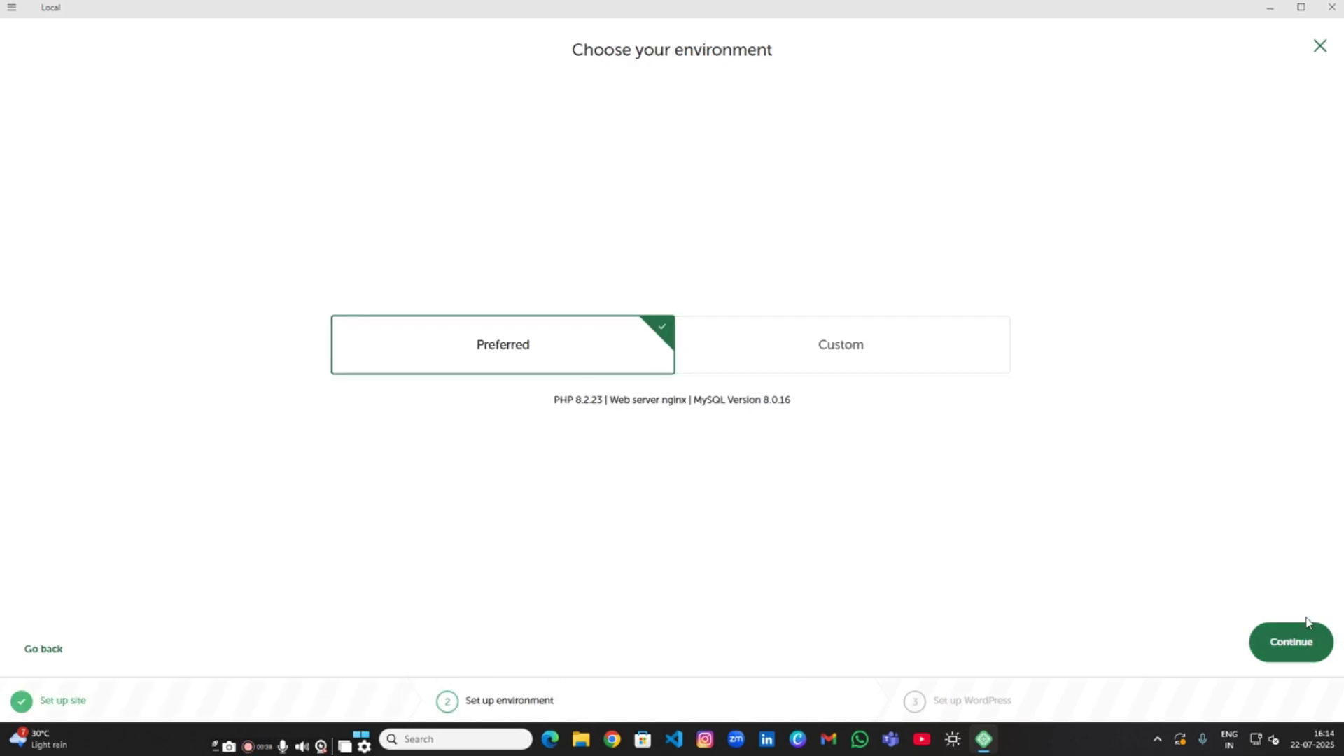
# Step: Accept the Preferred environment, fill in the WordPress username and password, and add the site
pyautogui.click(1303, 642)
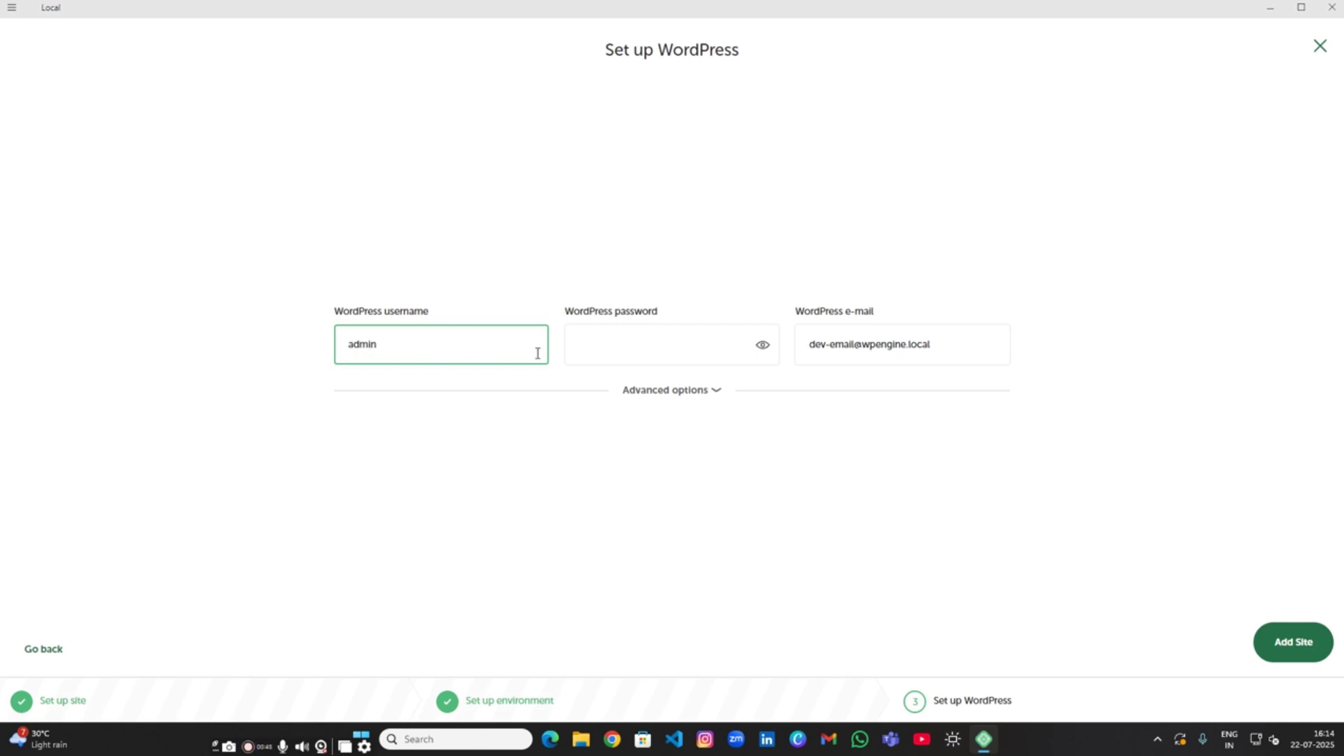
pyautogui.click(610, 350)
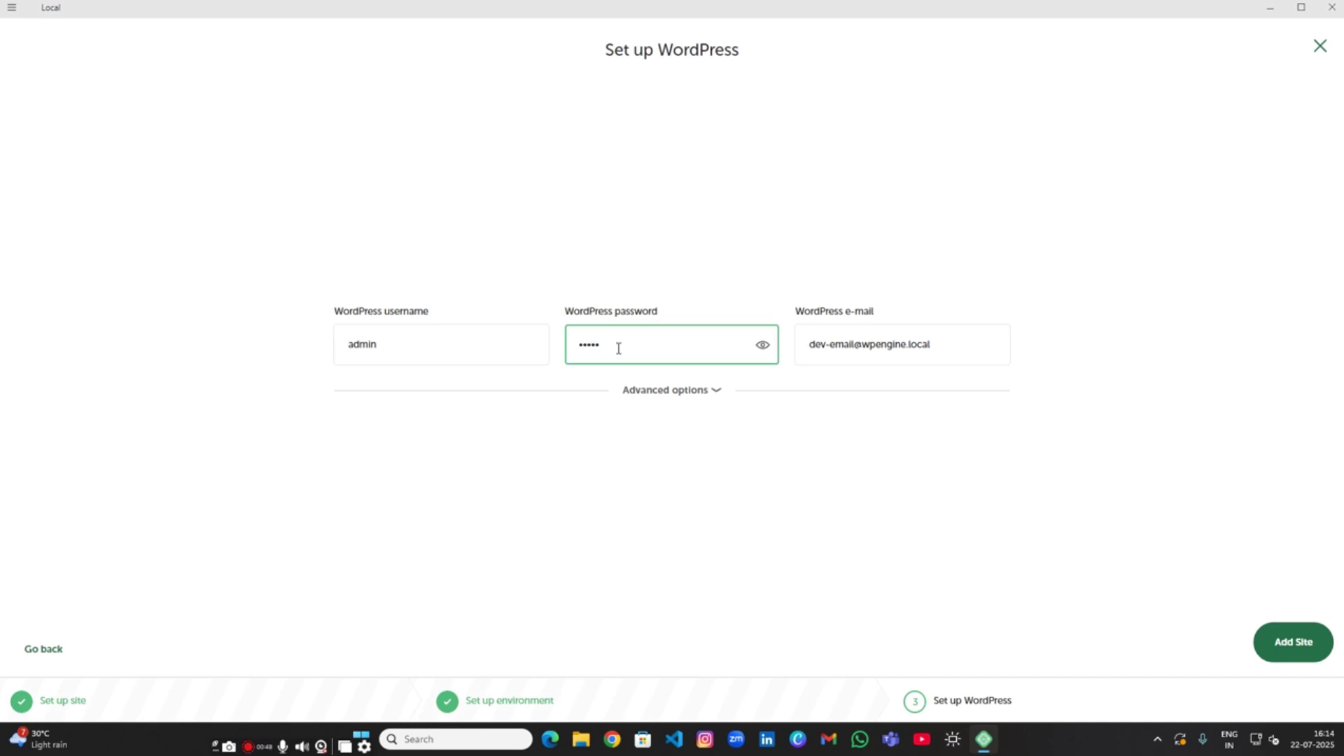
pyautogui.click(1296, 644)
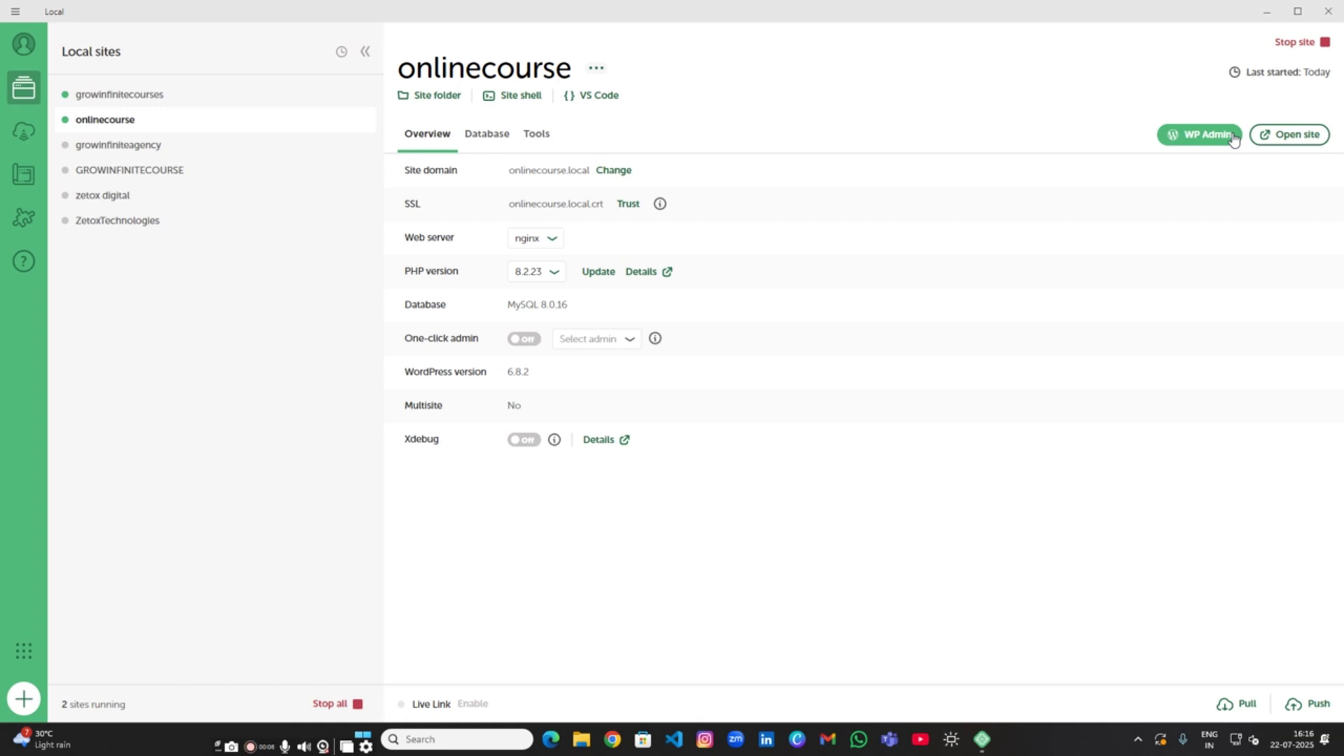
# Step: Open the WP Admin login page of the onlinecourse site and enter admin as the username
pyautogui.click(1208, 137)
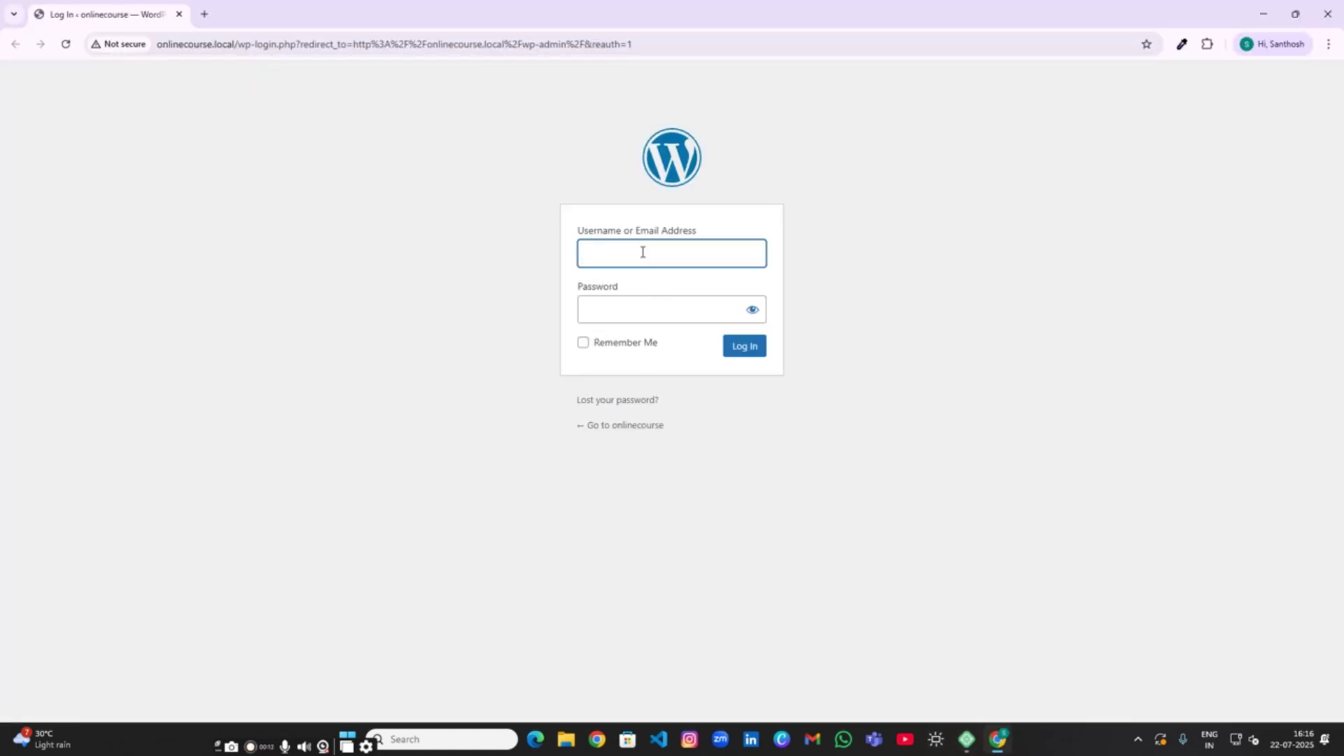
pyautogui.click(642, 252)
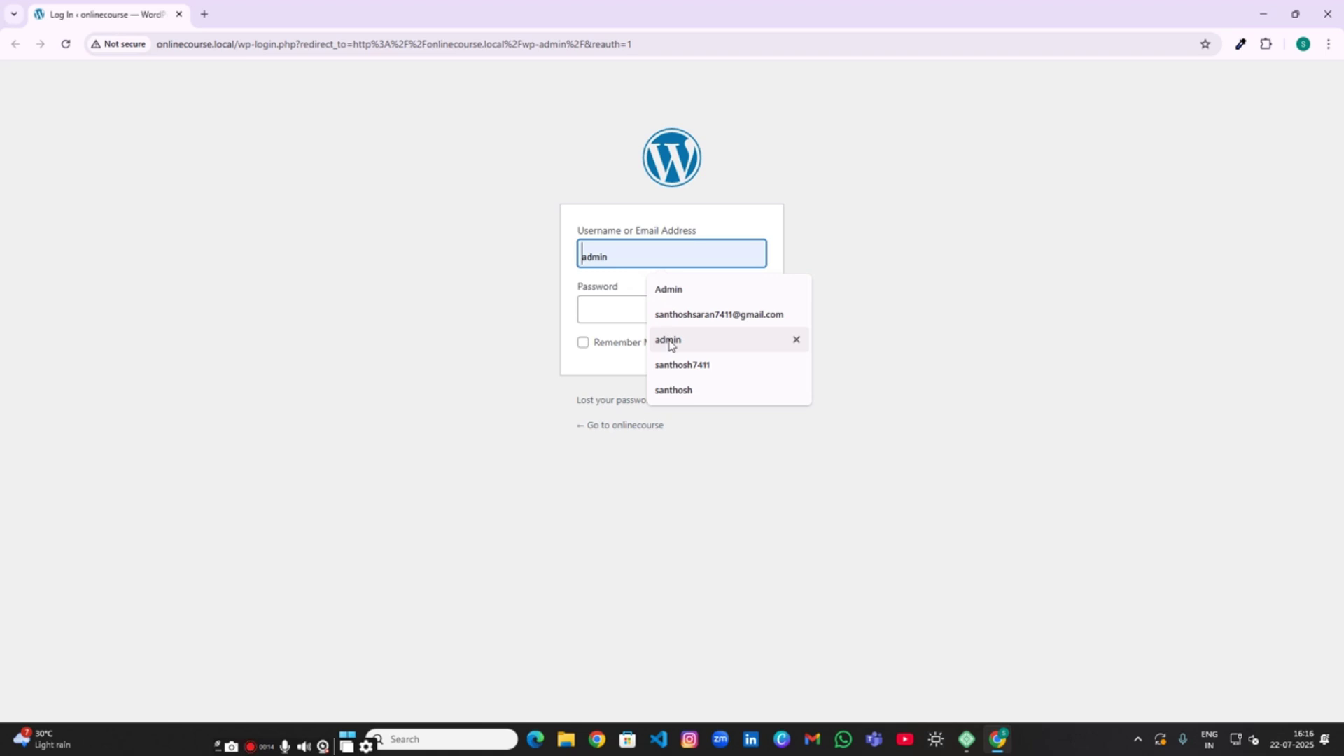
pyautogui.click(666, 340)
pyautogui.click(610, 302)
# Step: Fill in the account password, log in to the WordPress dashboard and close the saved-passwords warning
pyautogui.doubleClick(629, 266)
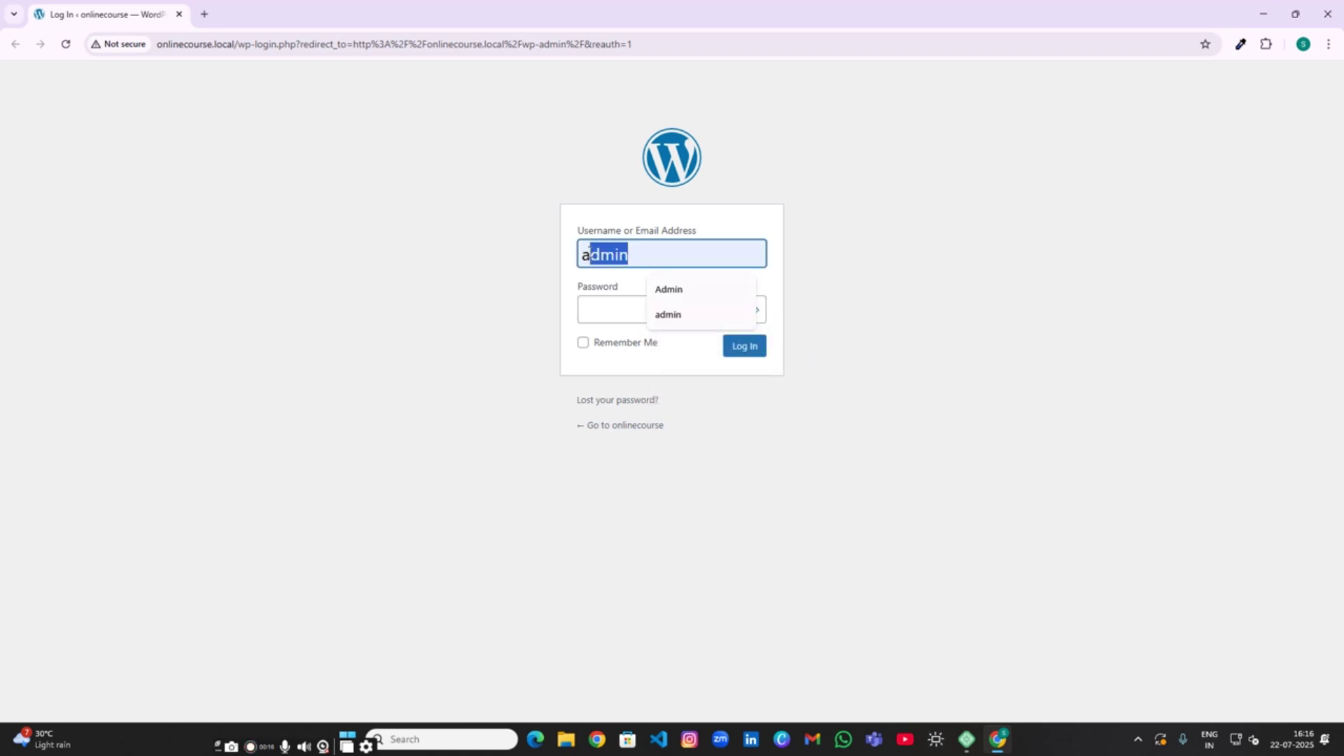
pyautogui.rightClick(611, 253)
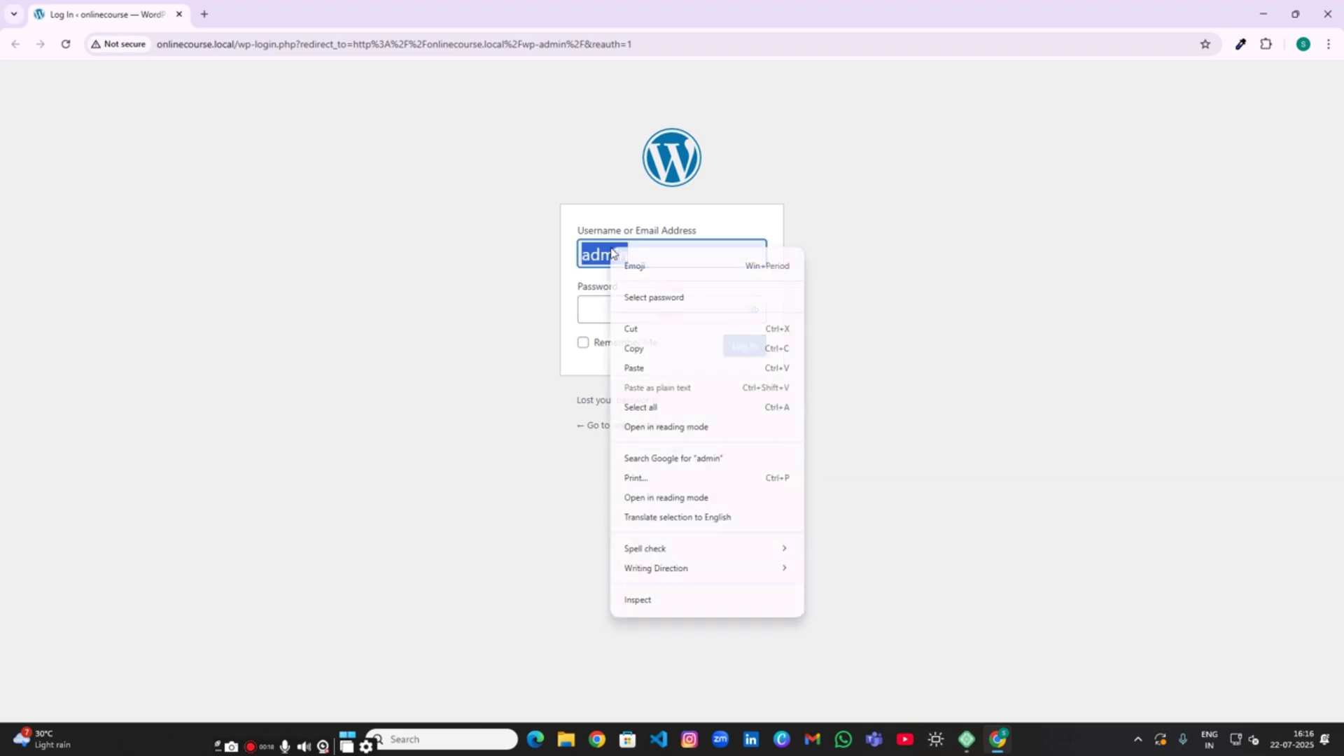
pyautogui.click(632, 348)
pyautogui.click(606, 311)
pyautogui.rightClick(606, 311)
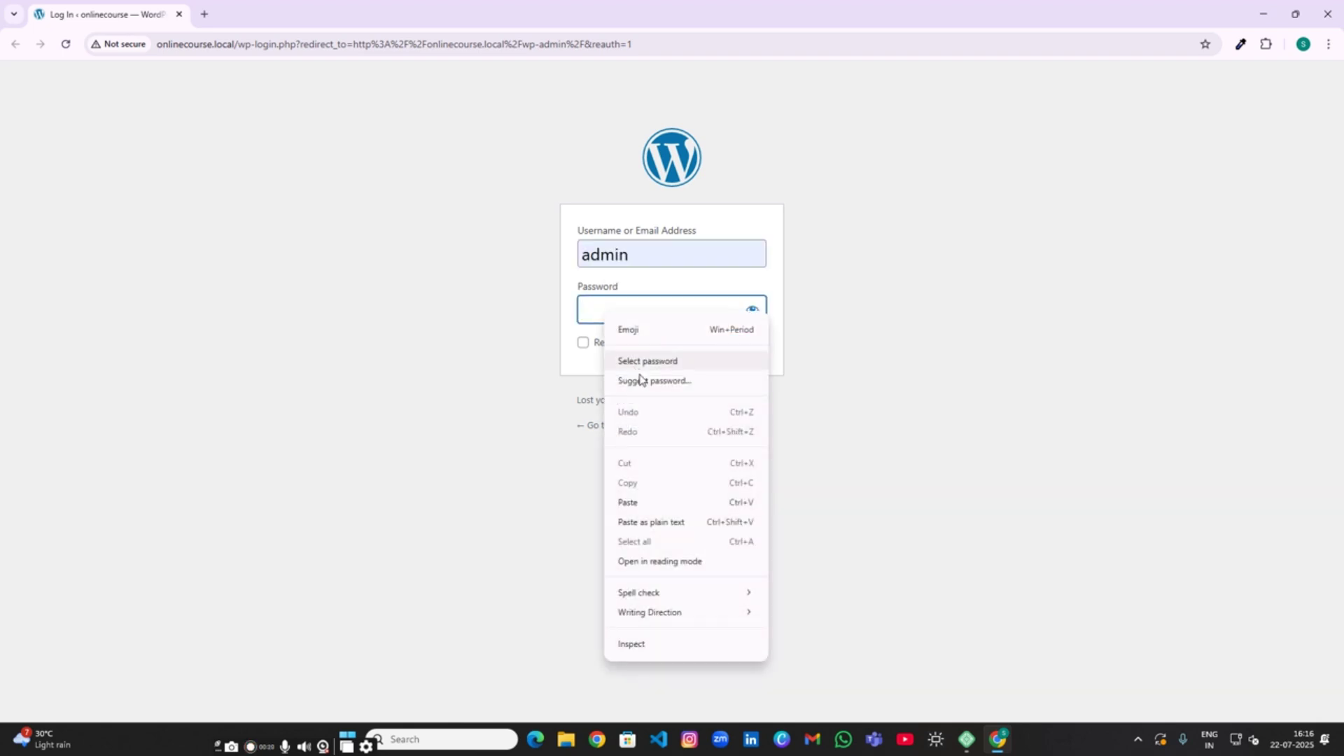
pyautogui.click(666, 502)
pyautogui.click(749, 350)
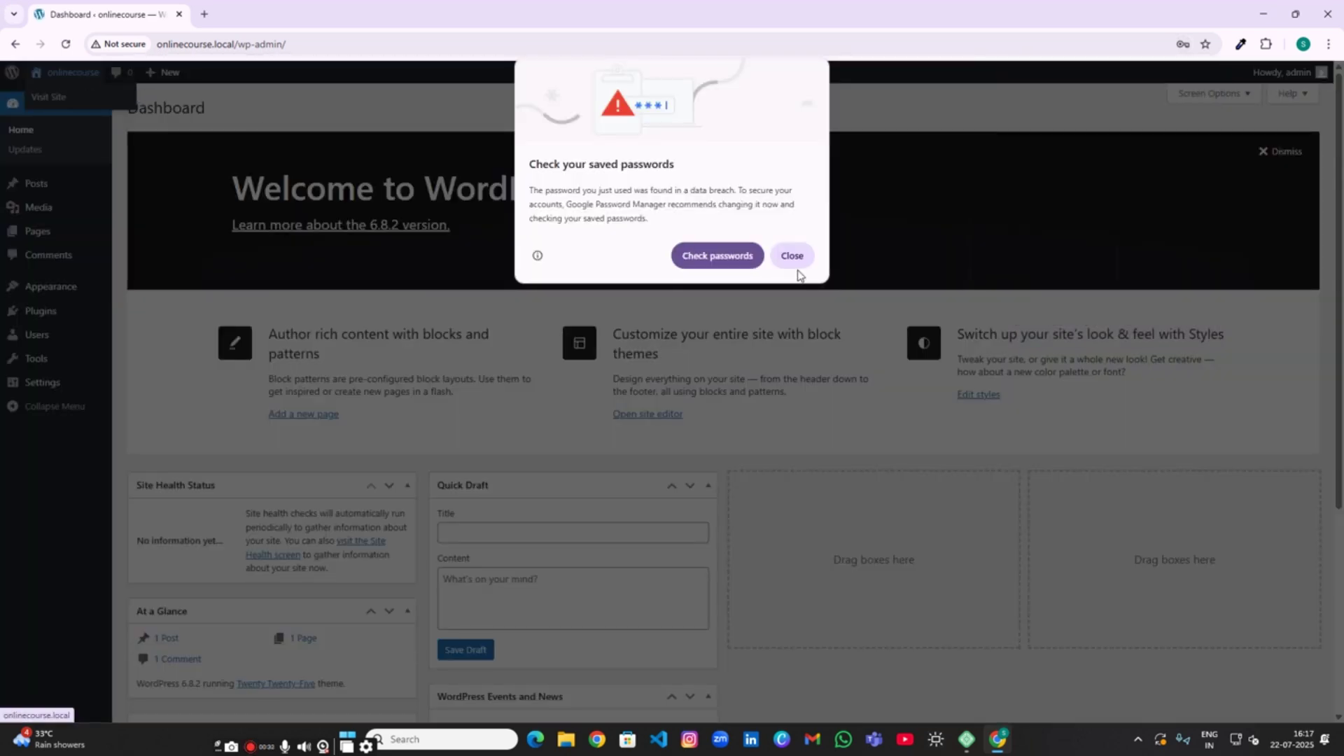
pyautogui.click(791, 255)
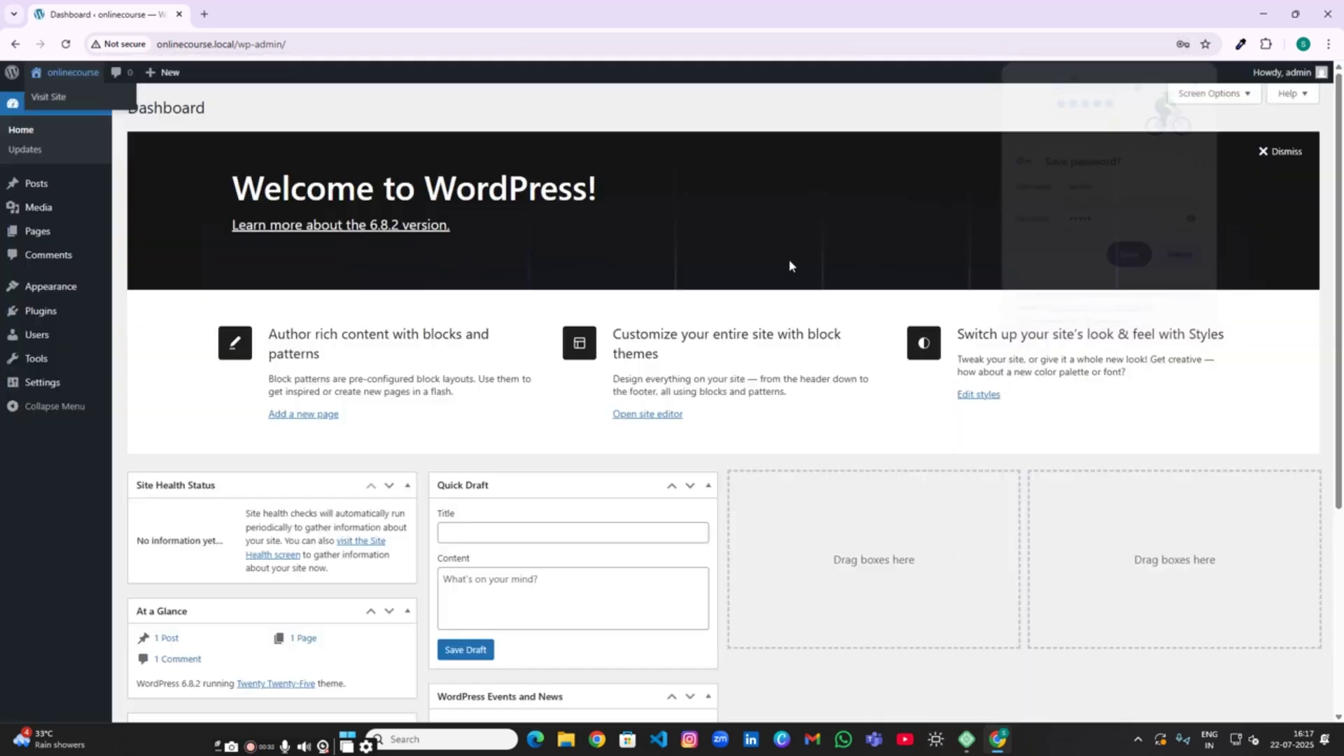
# Step: Open the onlinecourse site's front end in a new browser tab and look over its default home page
pyautogui.rightClick(56, 78)
pyautogui.click(86, 94)
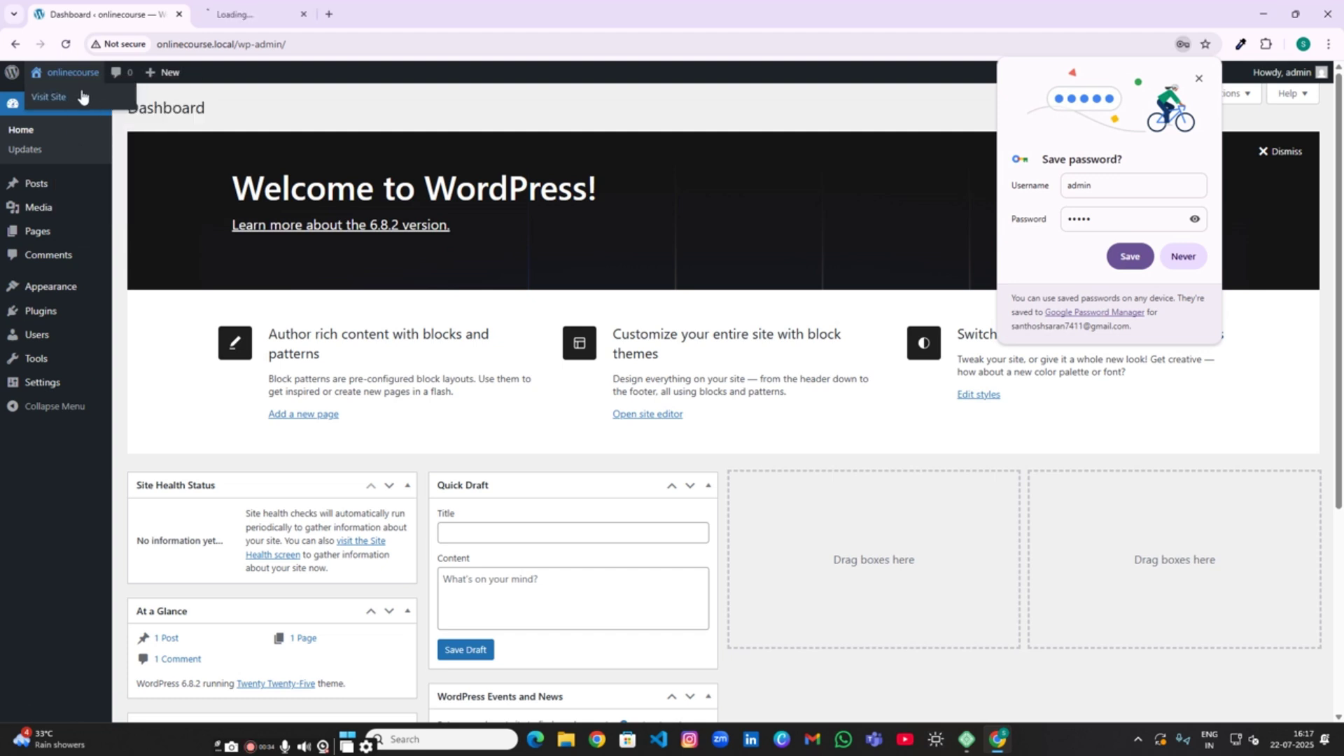
pyautogui.click(259, 11)
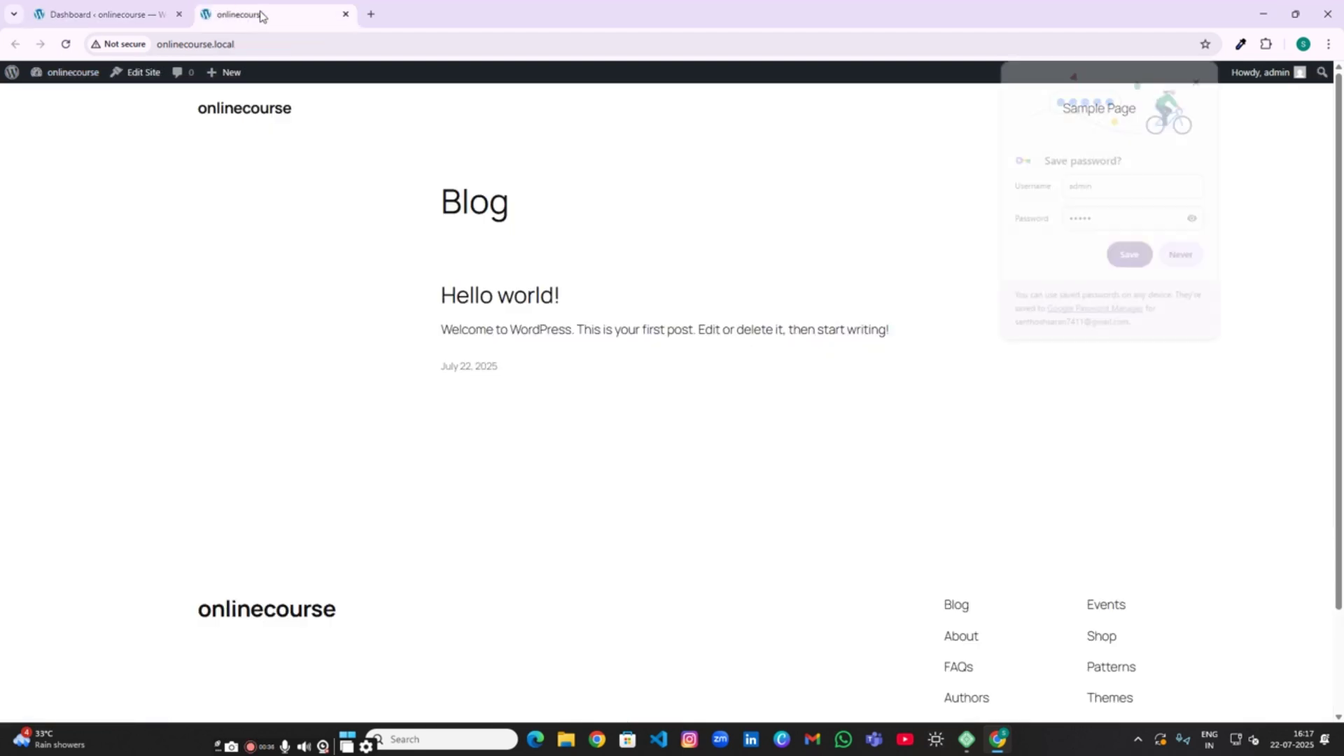
pyautogui.scroll(-2, 371, 545)
pyautogui.scroll(2, 381, 584)
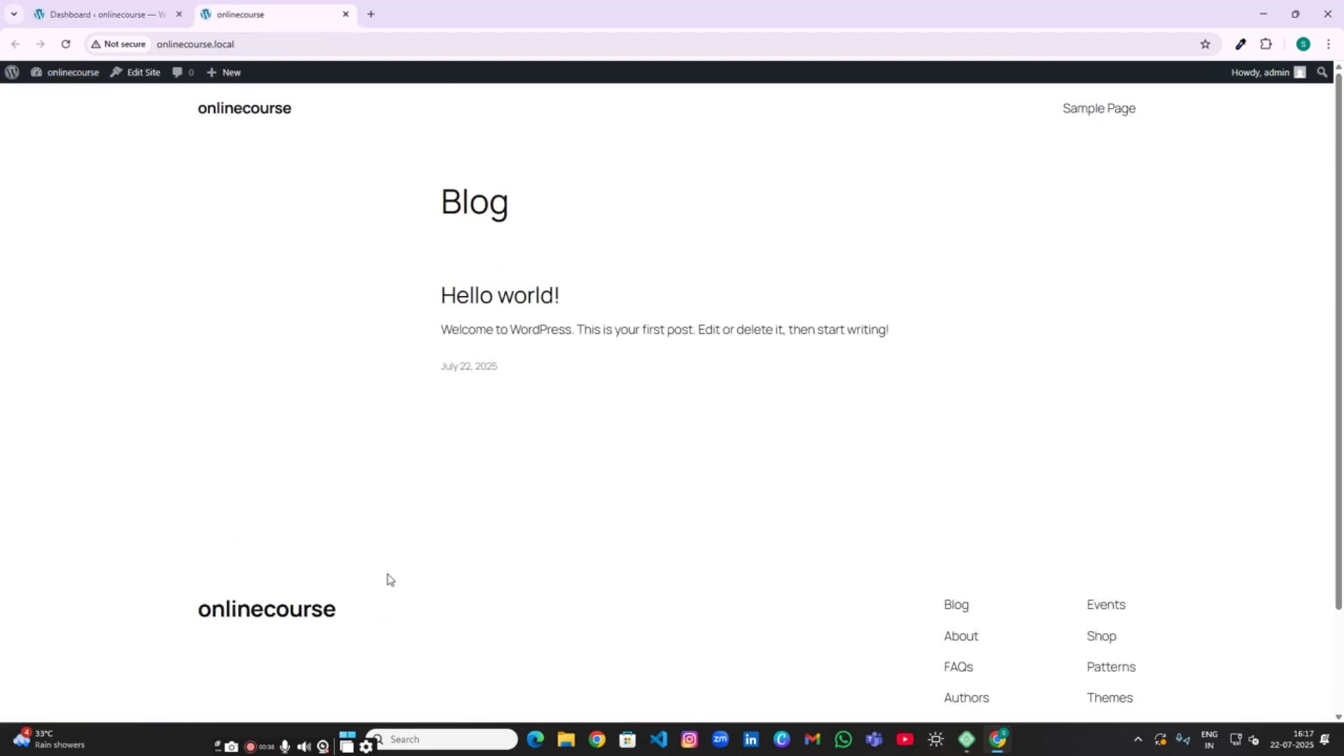
# Step: Open the site's installed themes, view the Twenty Twenty-Five theme's details and compare it with the front-end page
pyautogui.click(153, 12)
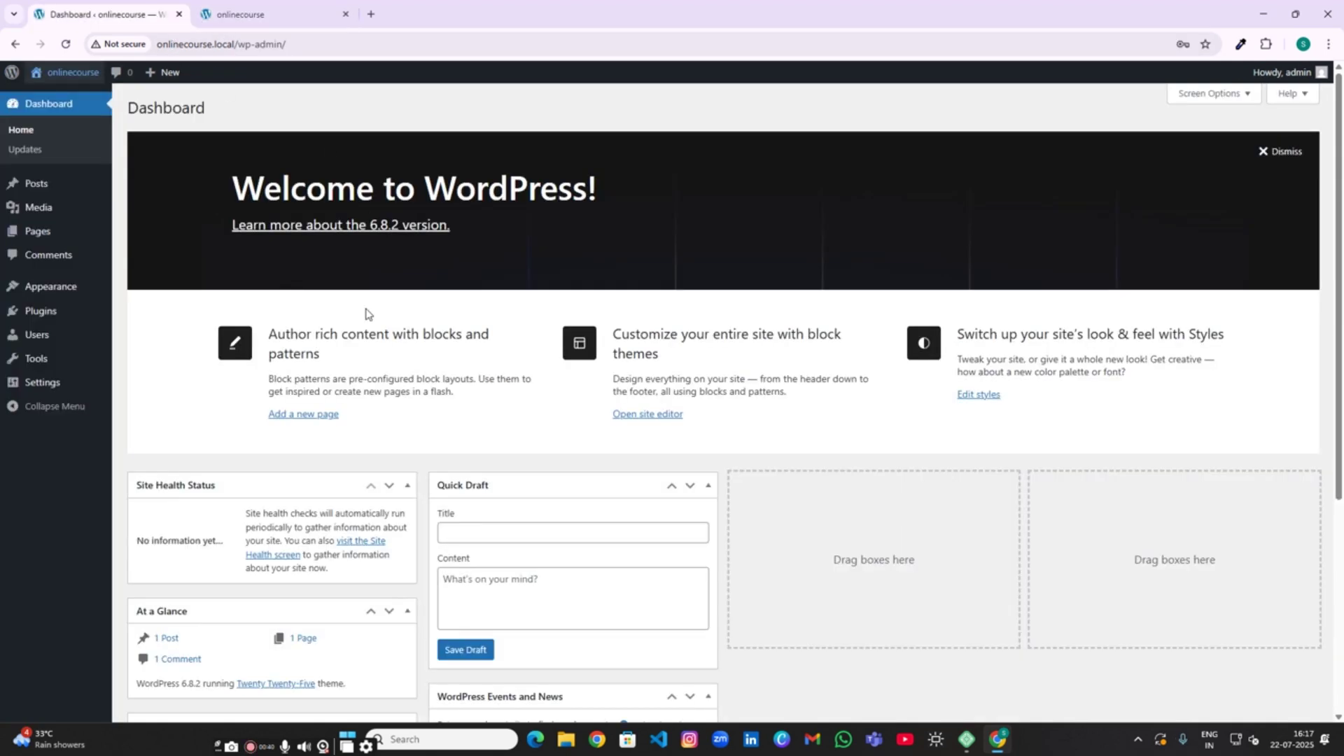
pyautogui.click(49, 294)
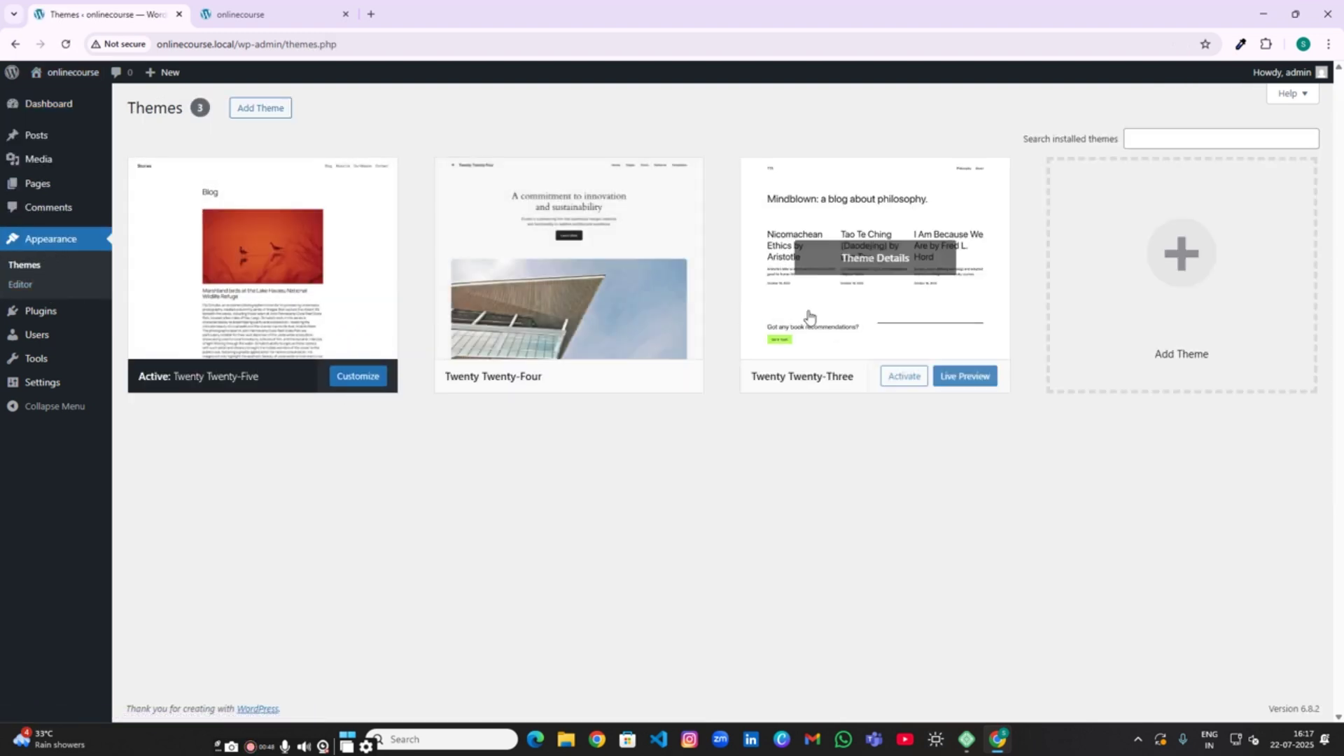
pyautogui.click(312, 341)
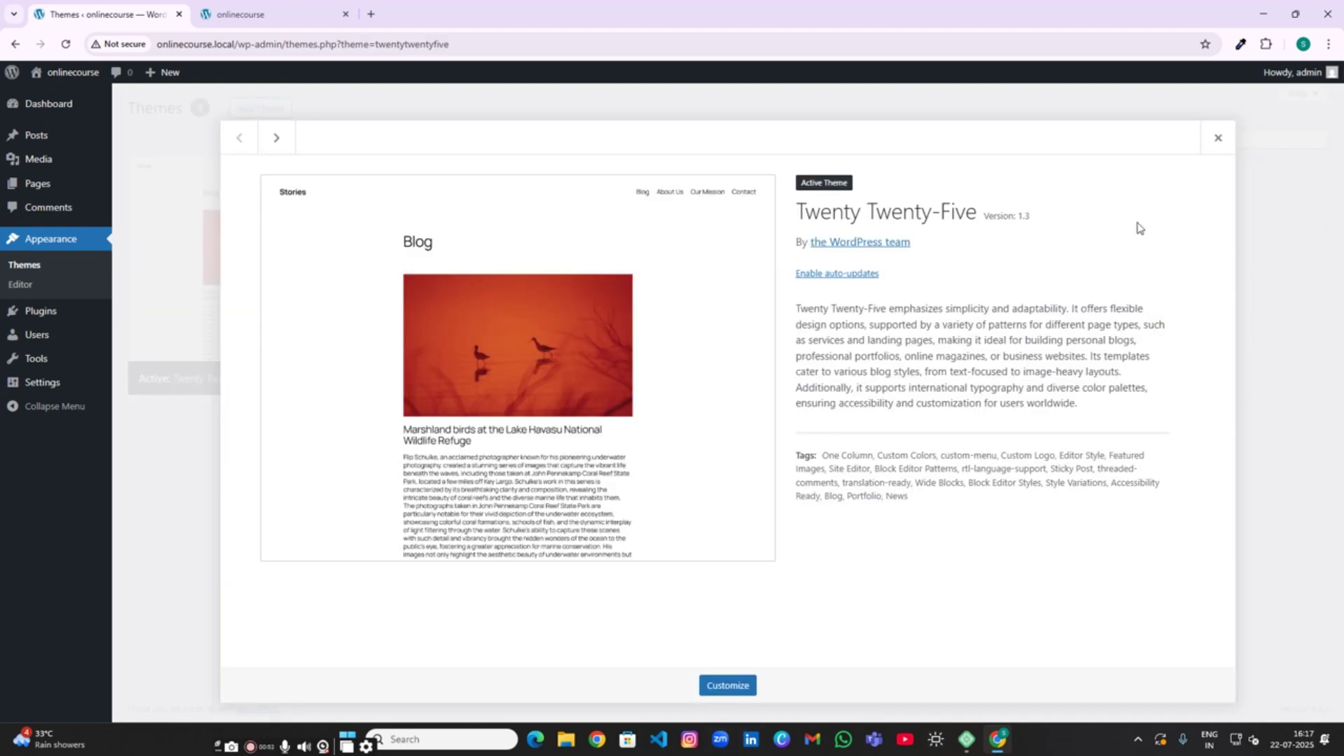
pyautogui.click(1216, 140)
pyautogui.click(279, 17)
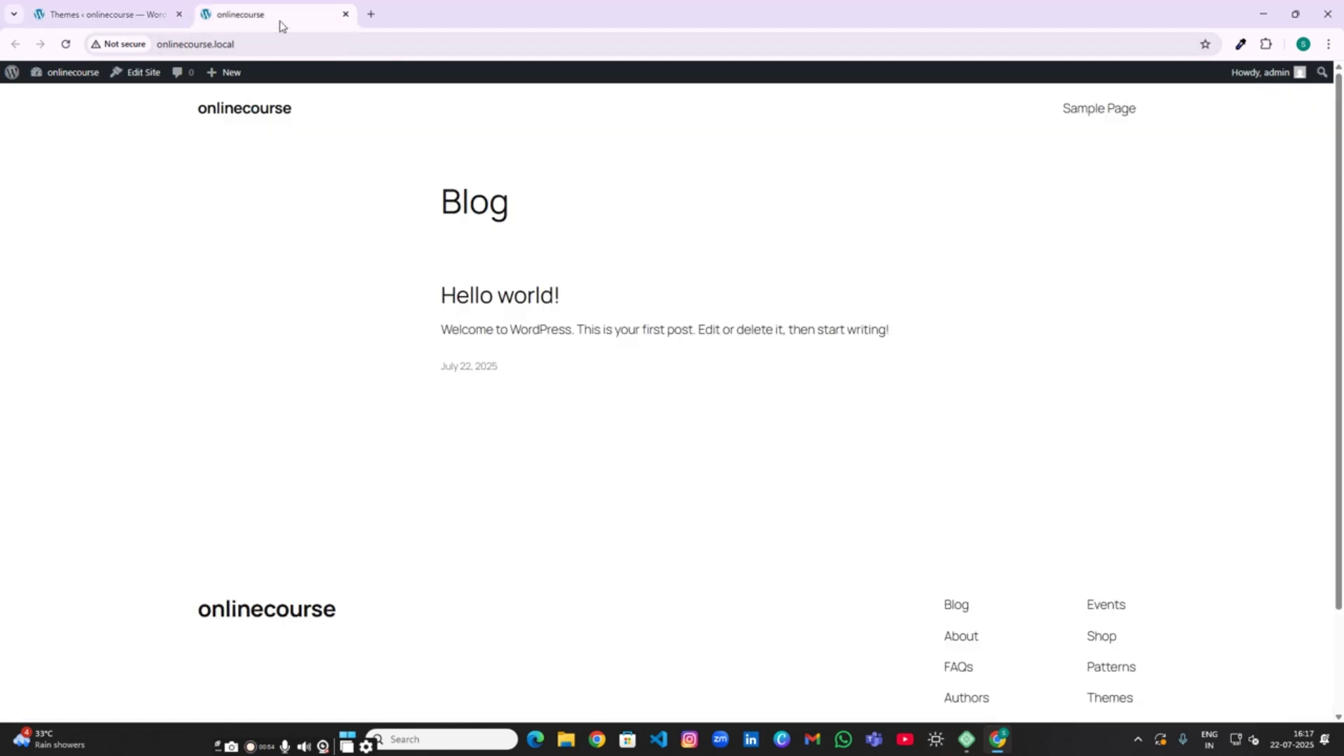
pyautogui.click(73, 14)
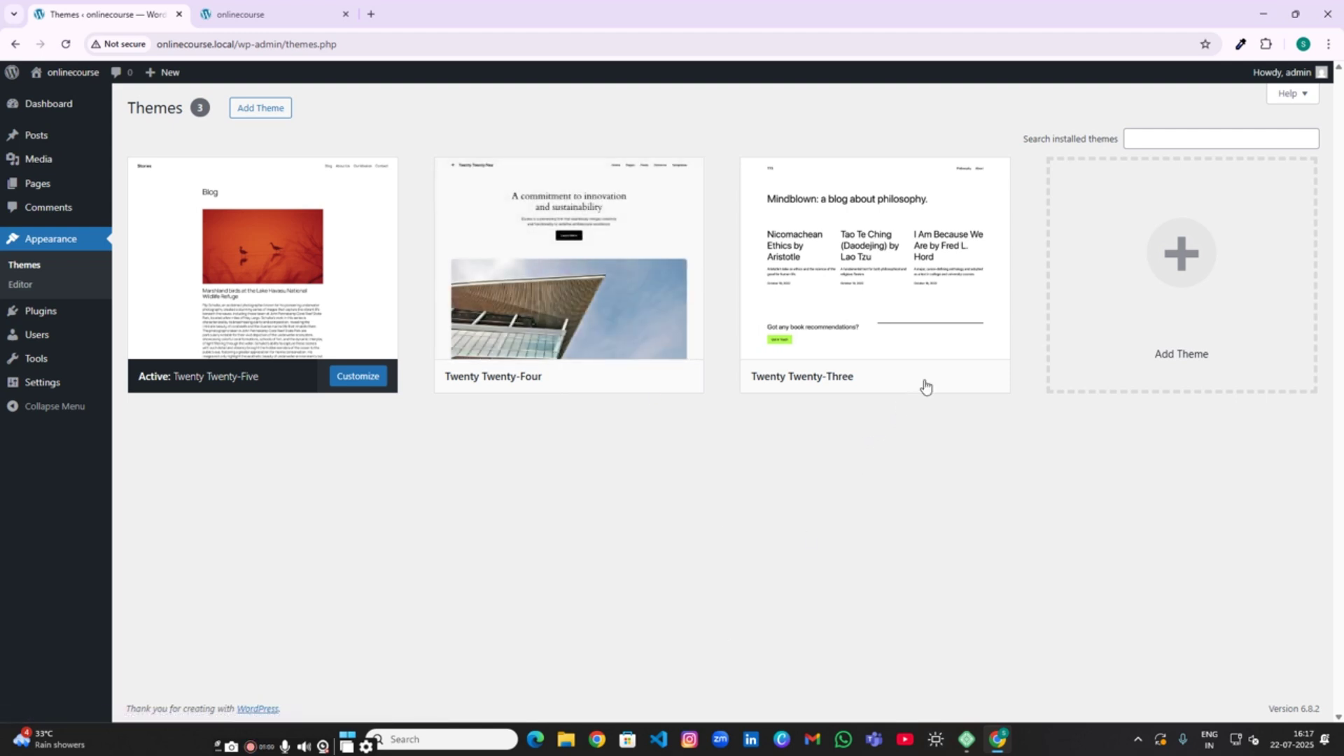
pyautogui.moveTo(549, 263)
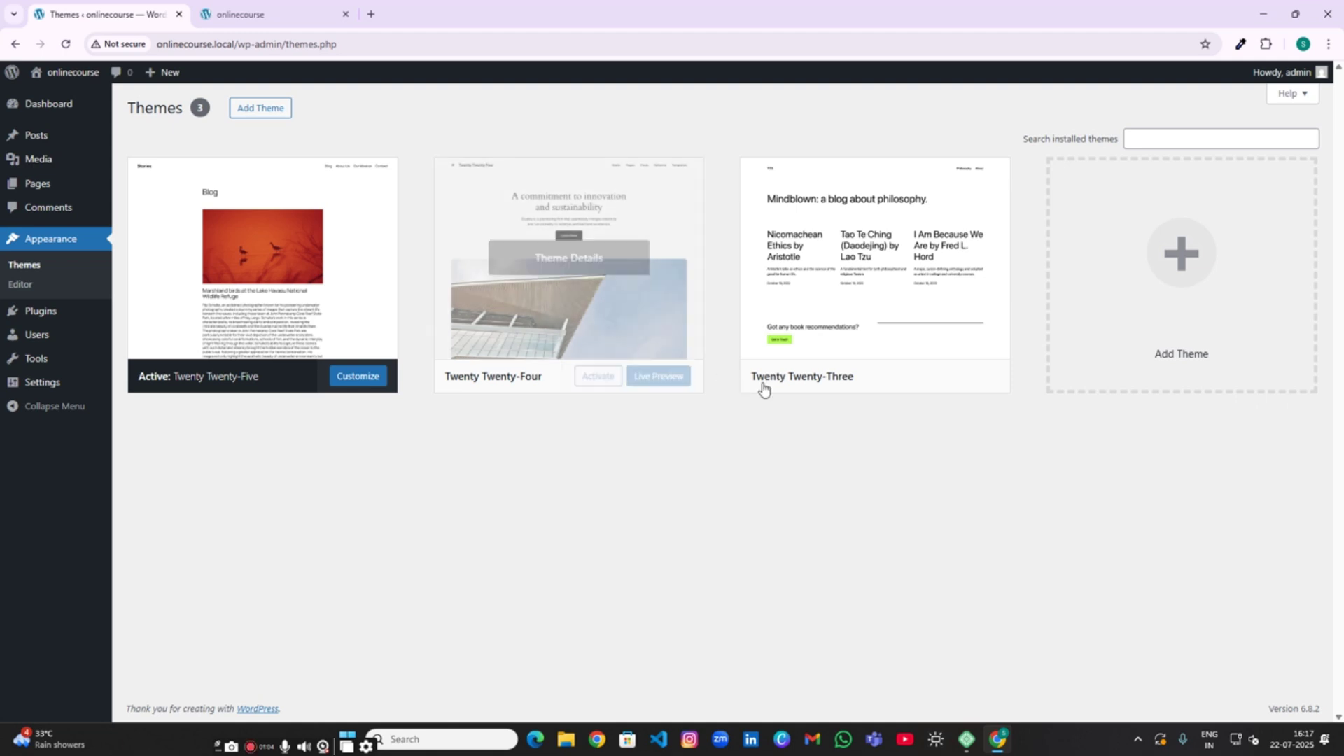
# Step: Open the catalogue for adding themes, preview the Astra theme and install it
pyautogui.click(1184, 274)
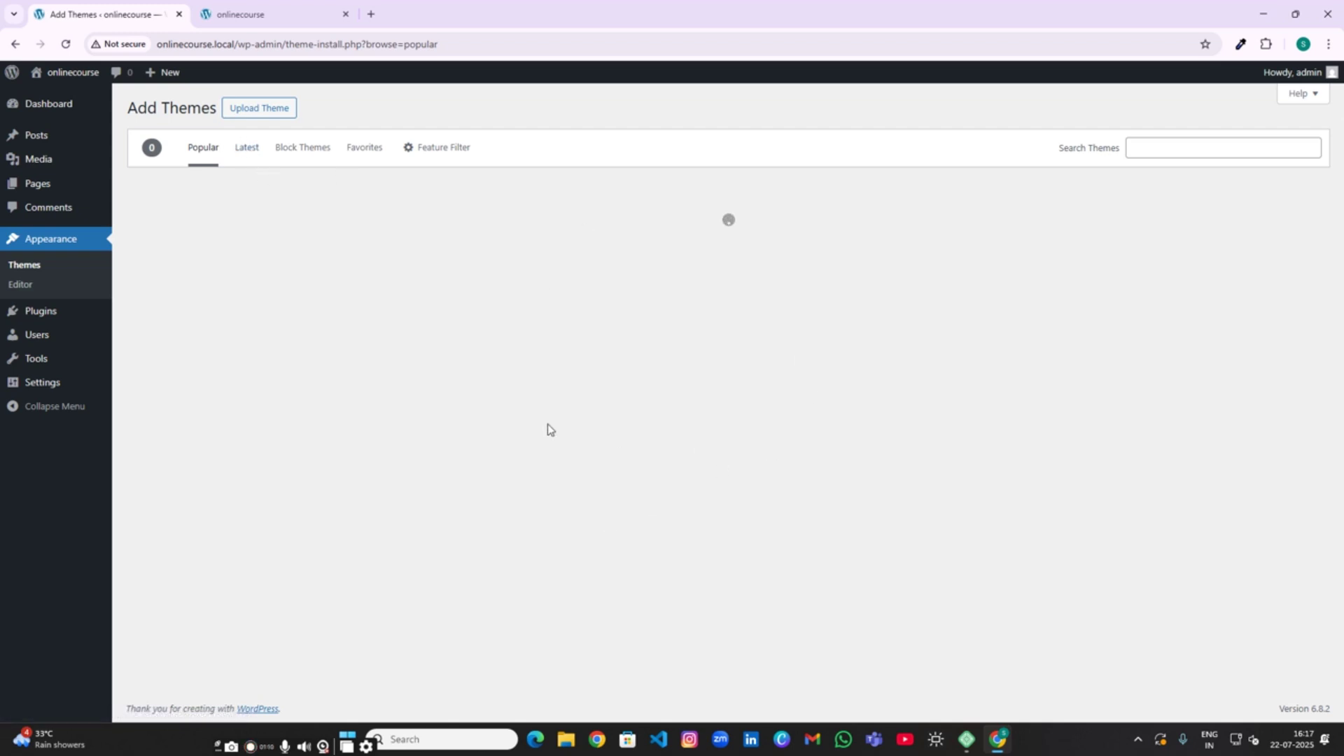
pyautogui.click(1235, 149)
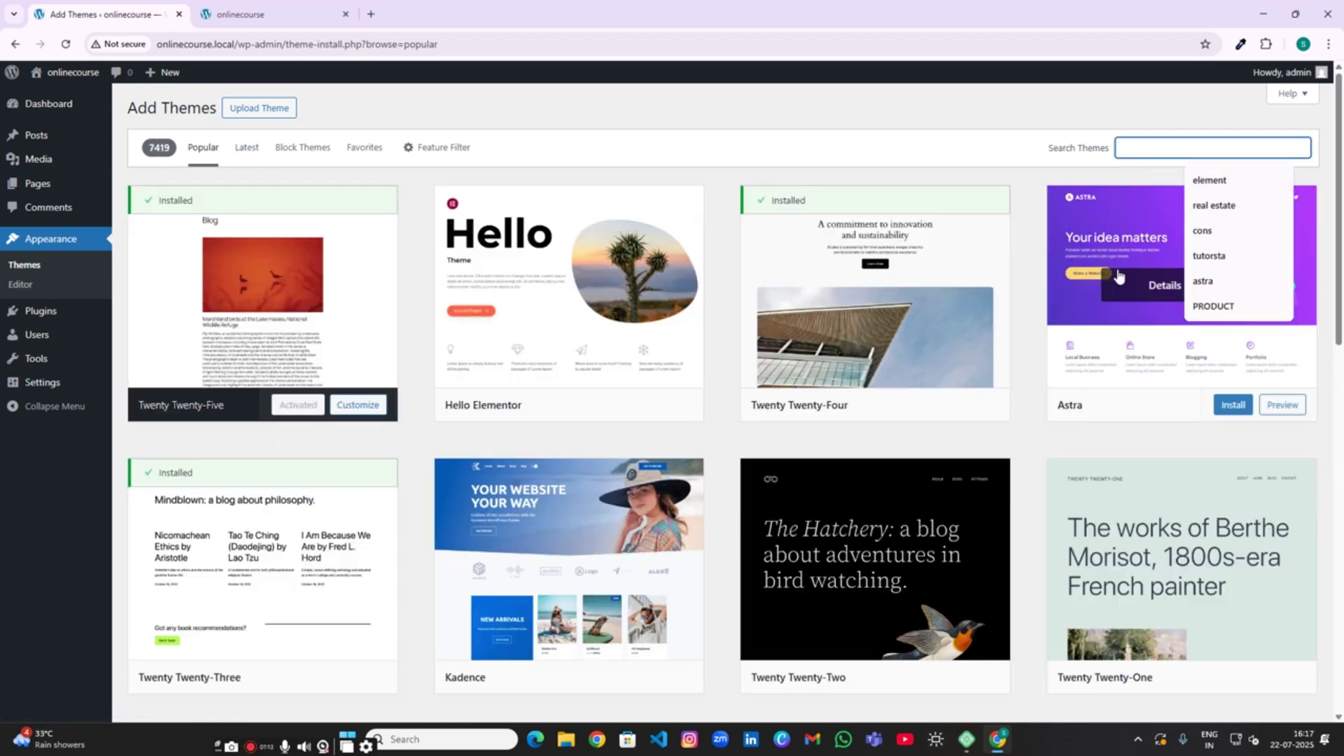
pyautogui.click(1118, 276)
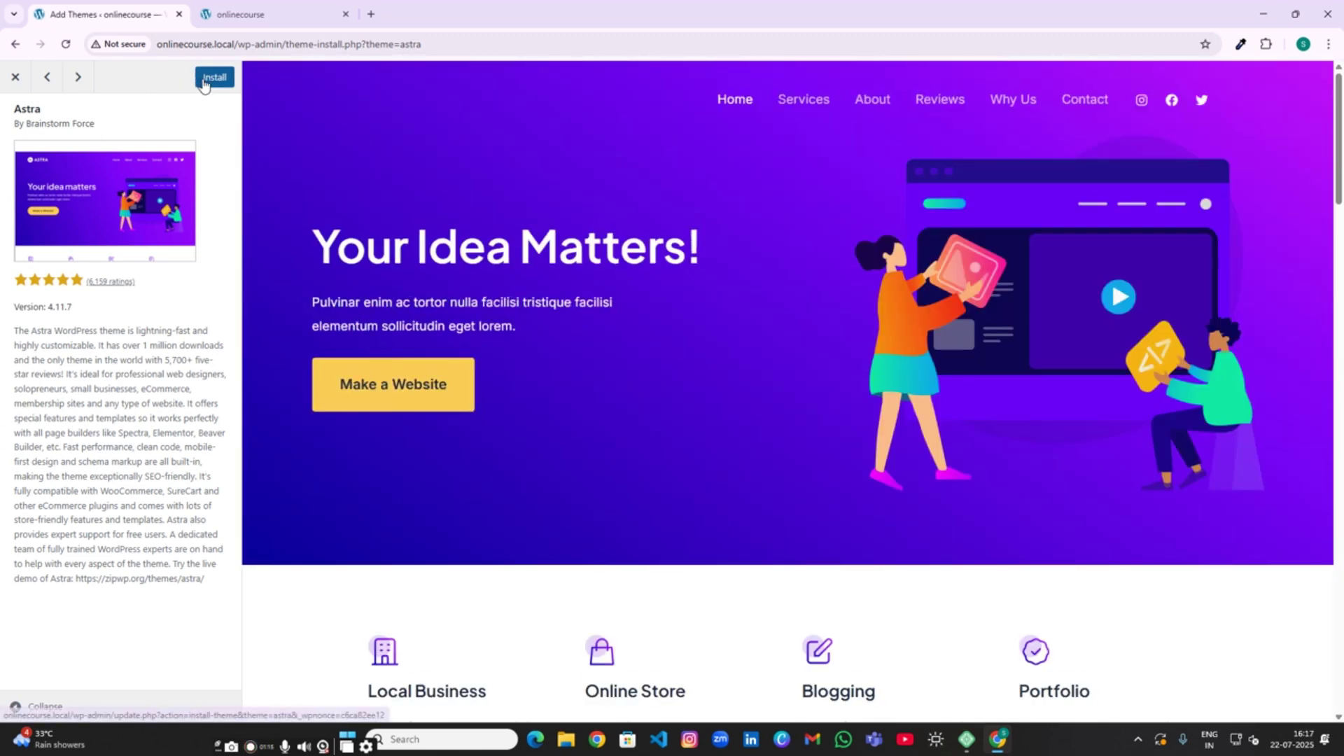
pyautogui.click(212, 78)
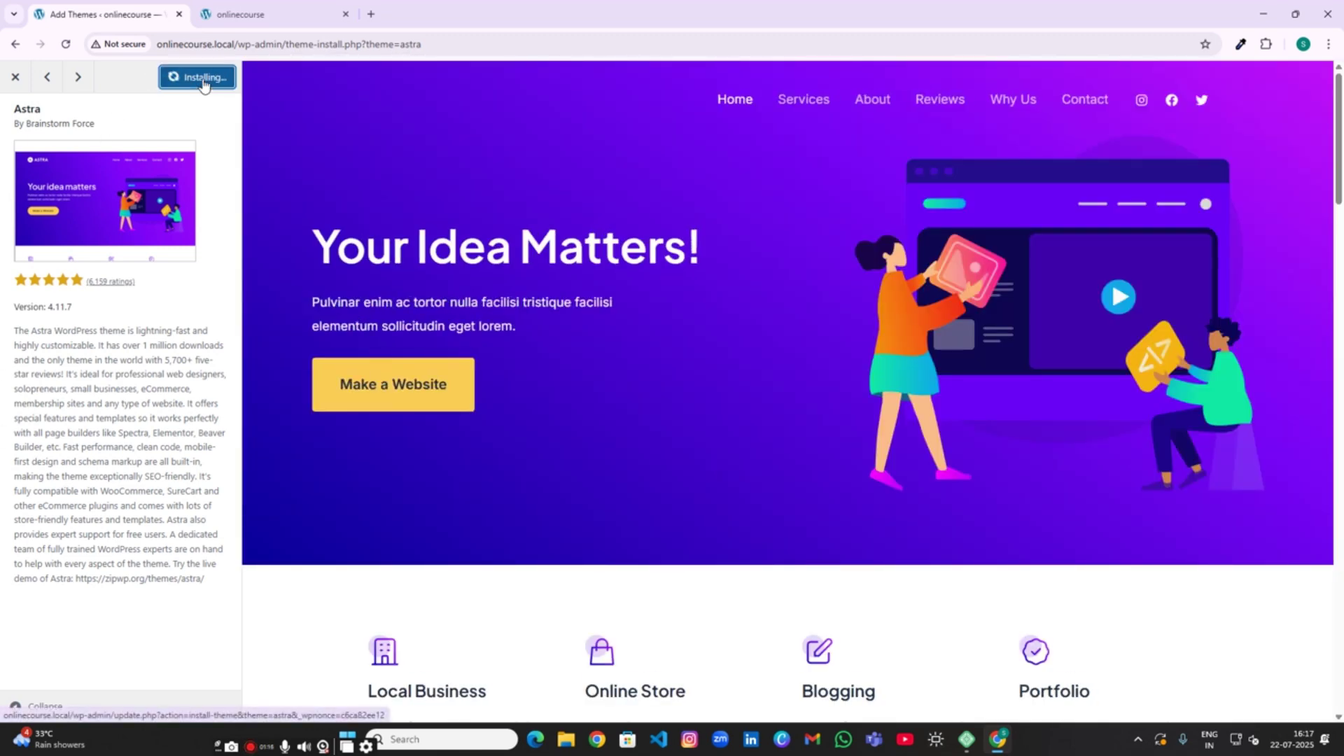
# Step: Look through the Astra demo page during installation, activate the theme and review its details
pyautogui.scroll(-10, 446, 621)
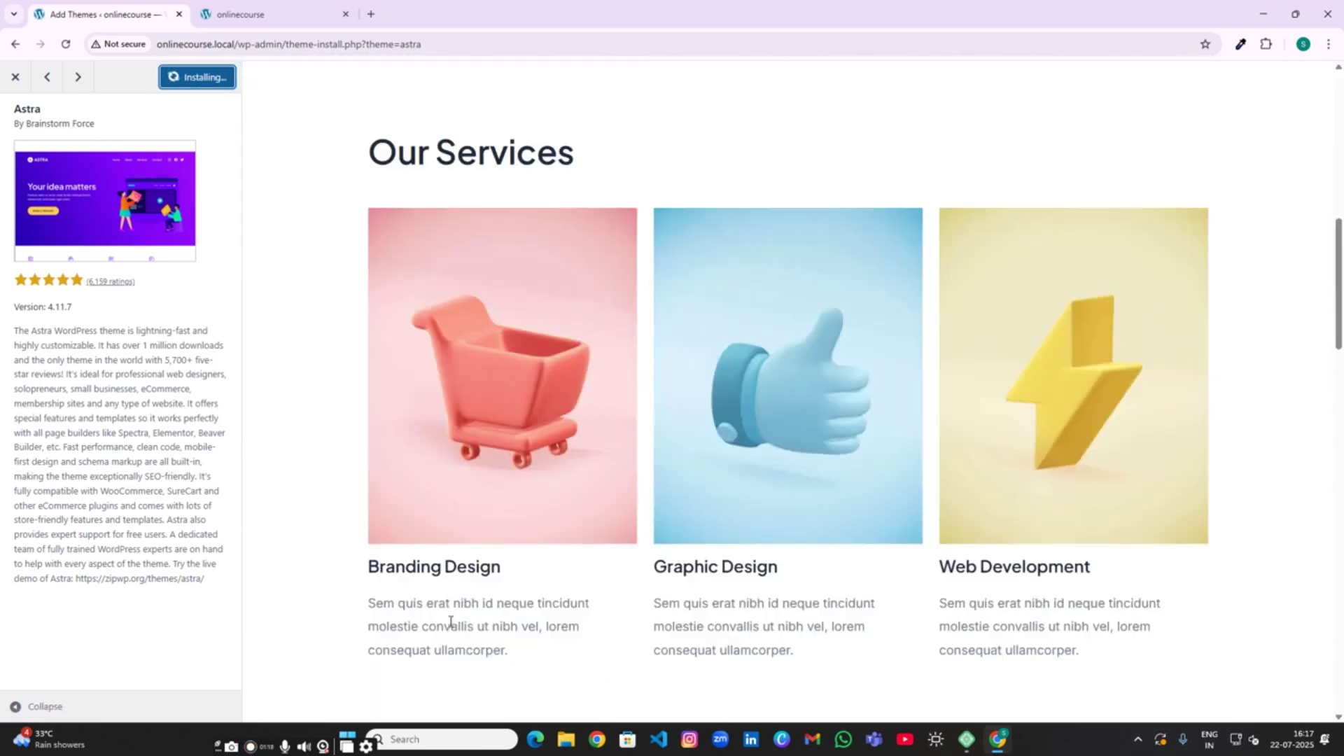
pyautogui.scroll(8, 446, 622)
pyautogui.scroll(2, 447, 622)
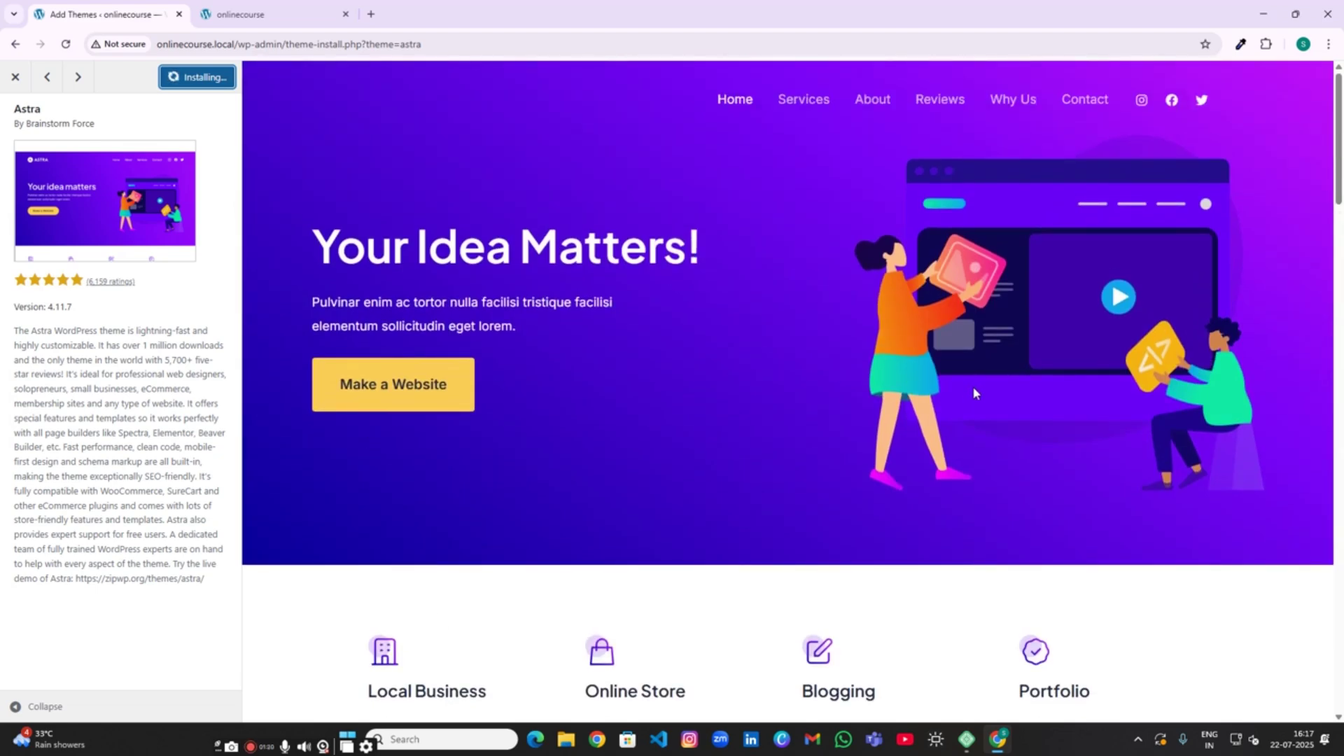
pyautogui.scroll(-15, 984, 560)
pyautogui.scroll(-5, 986, 519)
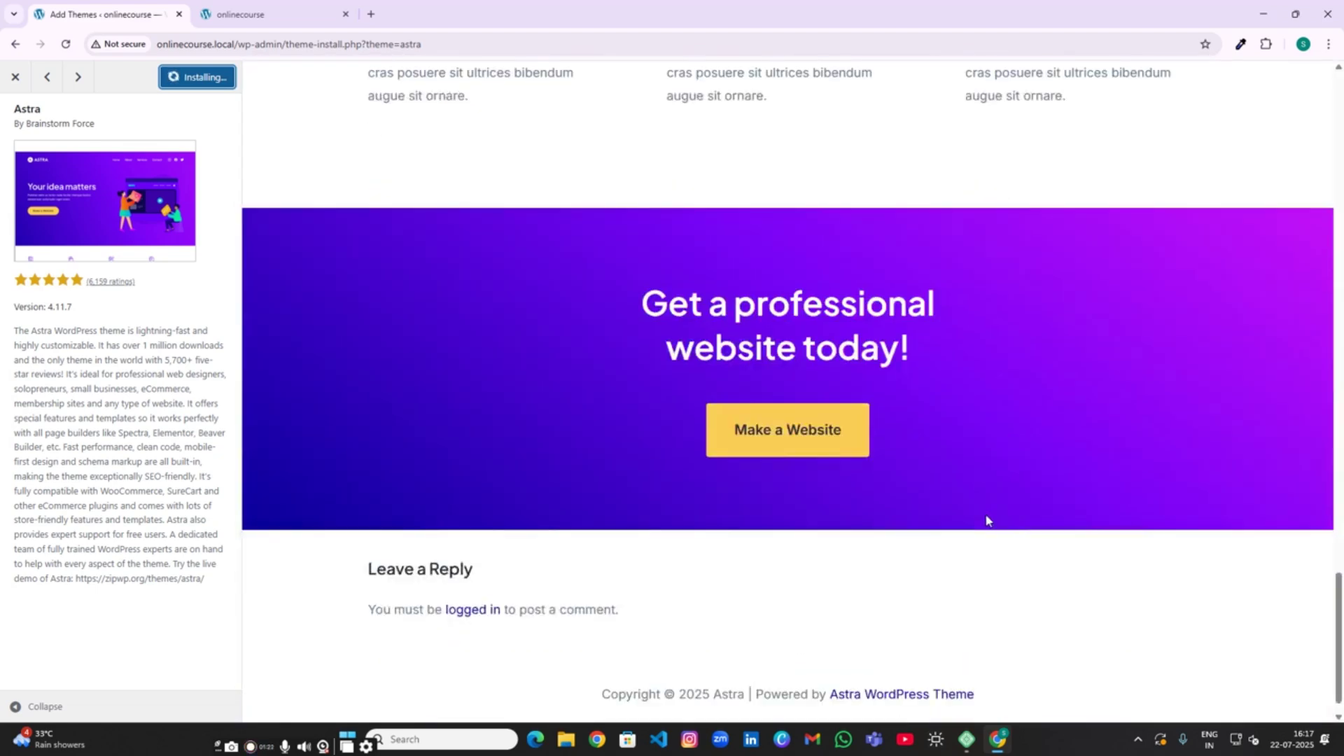
pyautogui.scroll(10, 985, 518)
pyautogui.scroll(15, 985, 516)
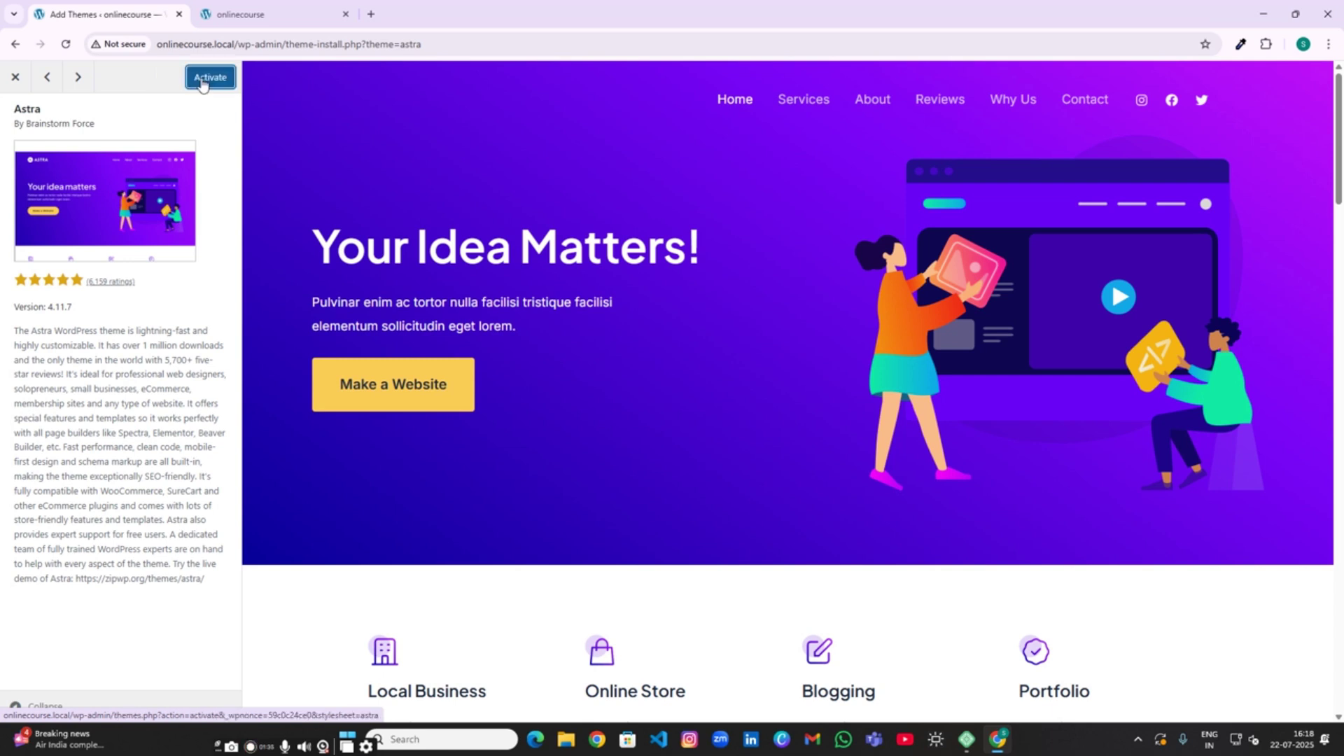
pyautogui.click(204, 81)
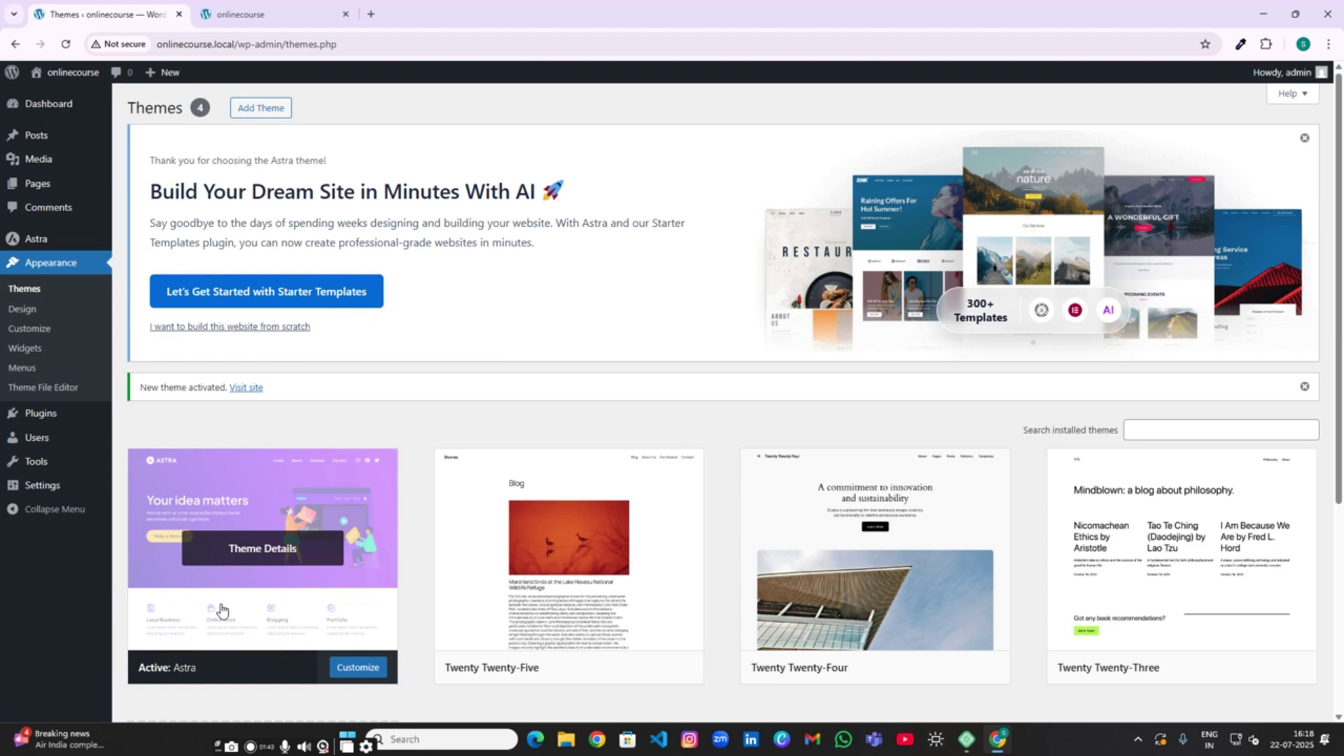
pyautogui.click(221, 609)
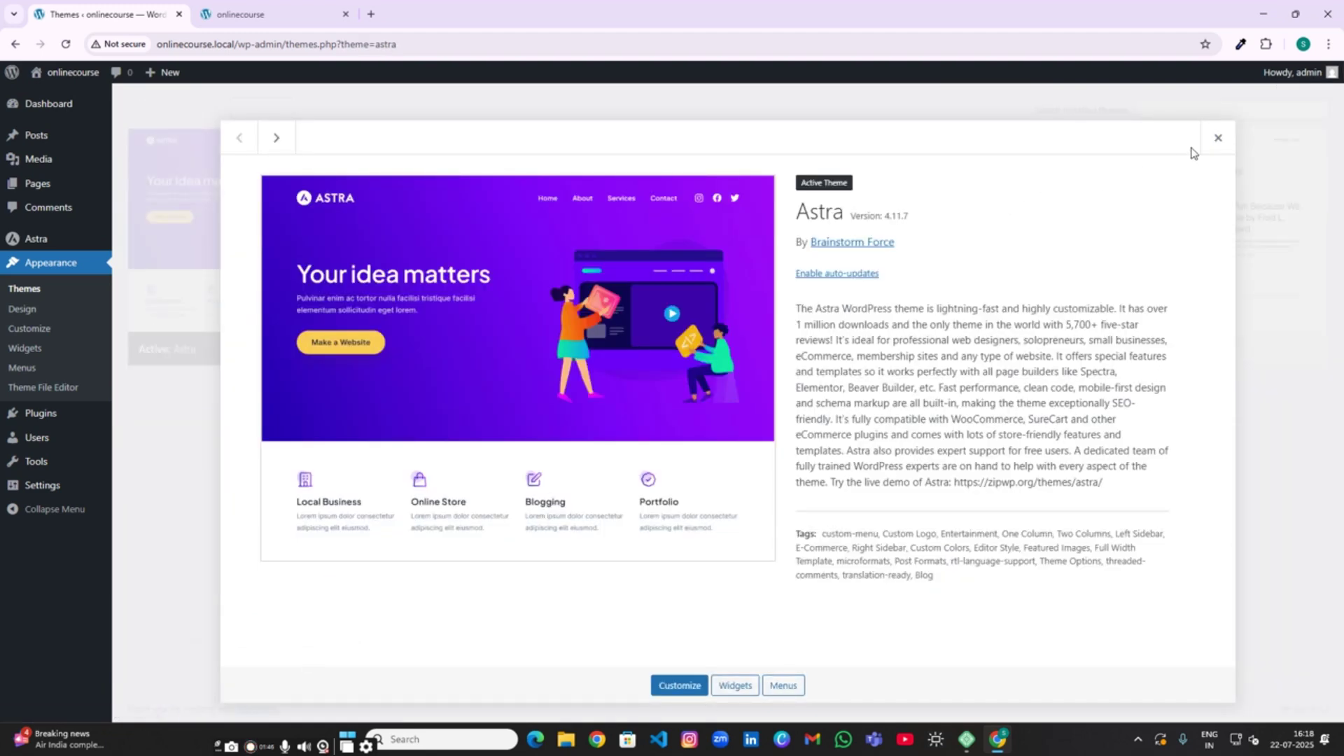
pyautogui.click(1217, 139)
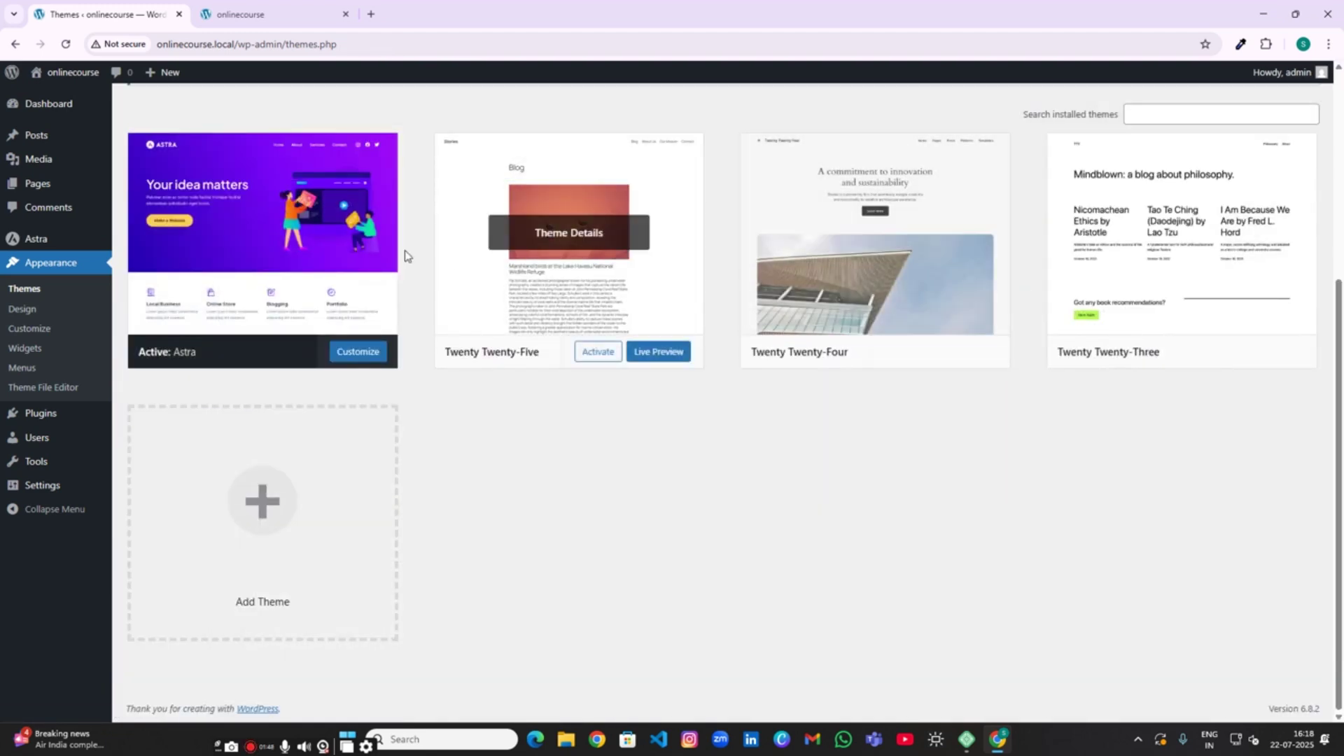
# Step: Delete the unused Twenty Twenty-Five, Twenty Twenty-Four and Twenty Twenty-Three themes, confirming each deletion
pyautogui.click(537, 253)
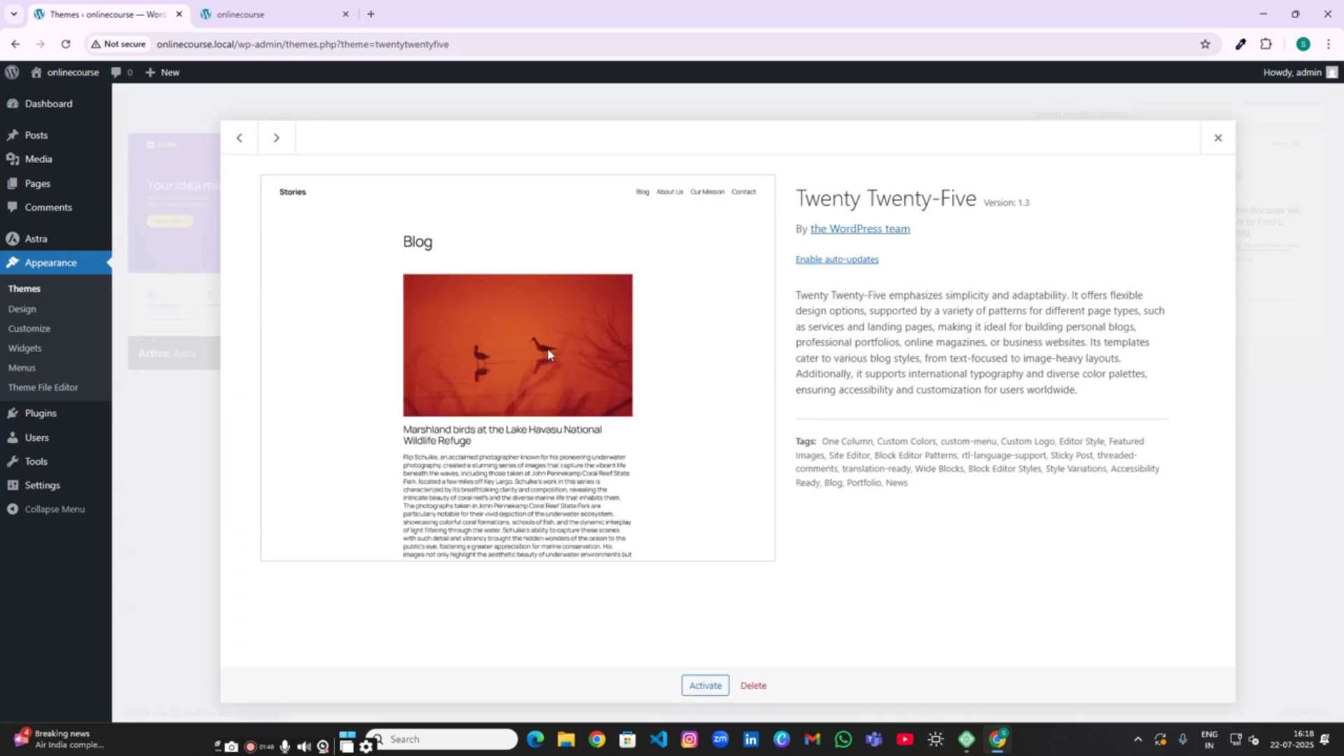
pyautogui.click(753, 685)
pyautogui.click(744, 162)
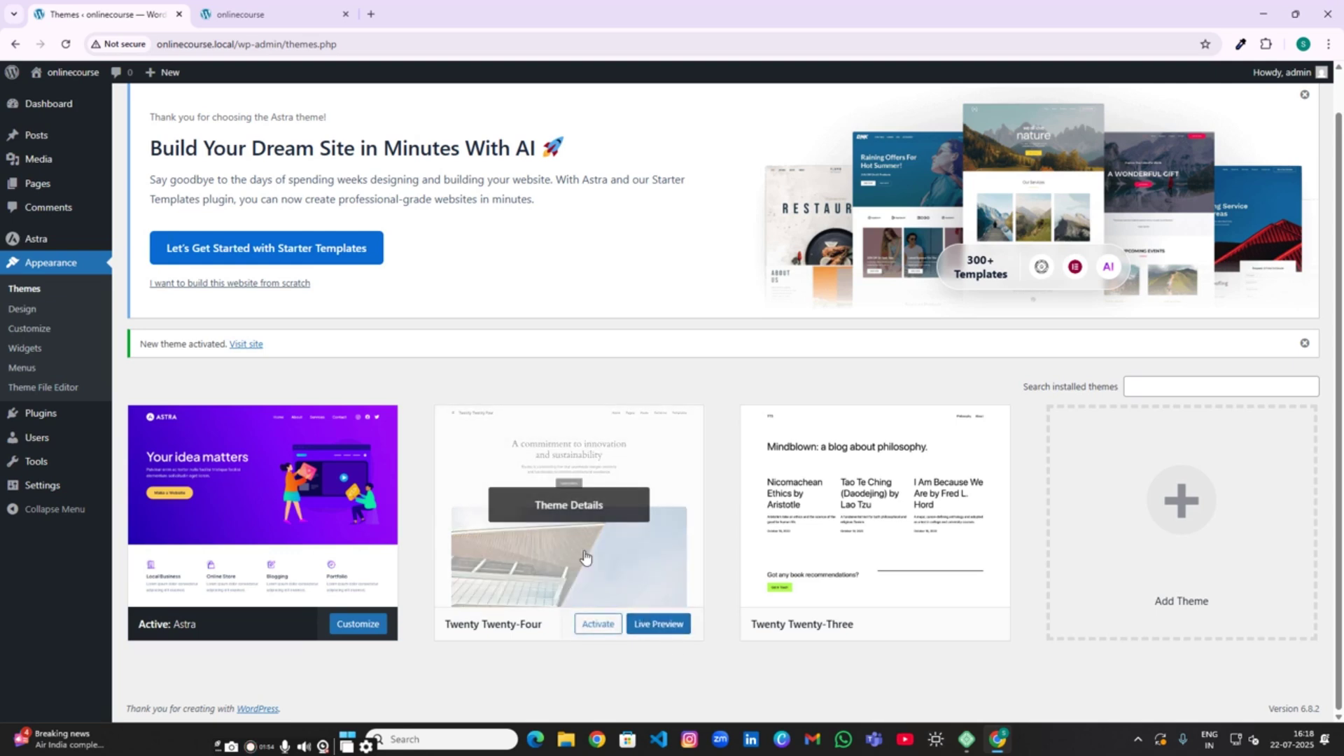
pyautogui.click(585, 556)
pyautogui.click(753, 685)
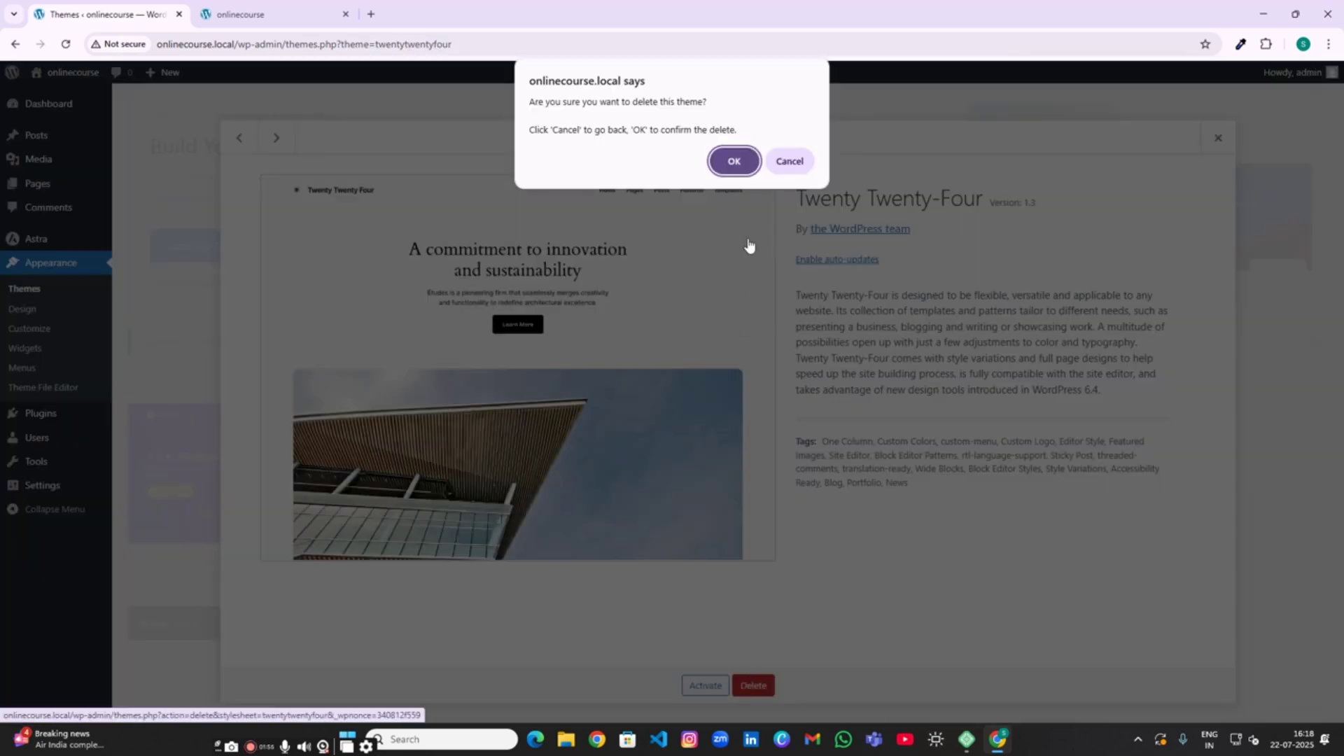
pyautogui.click(735, 162)
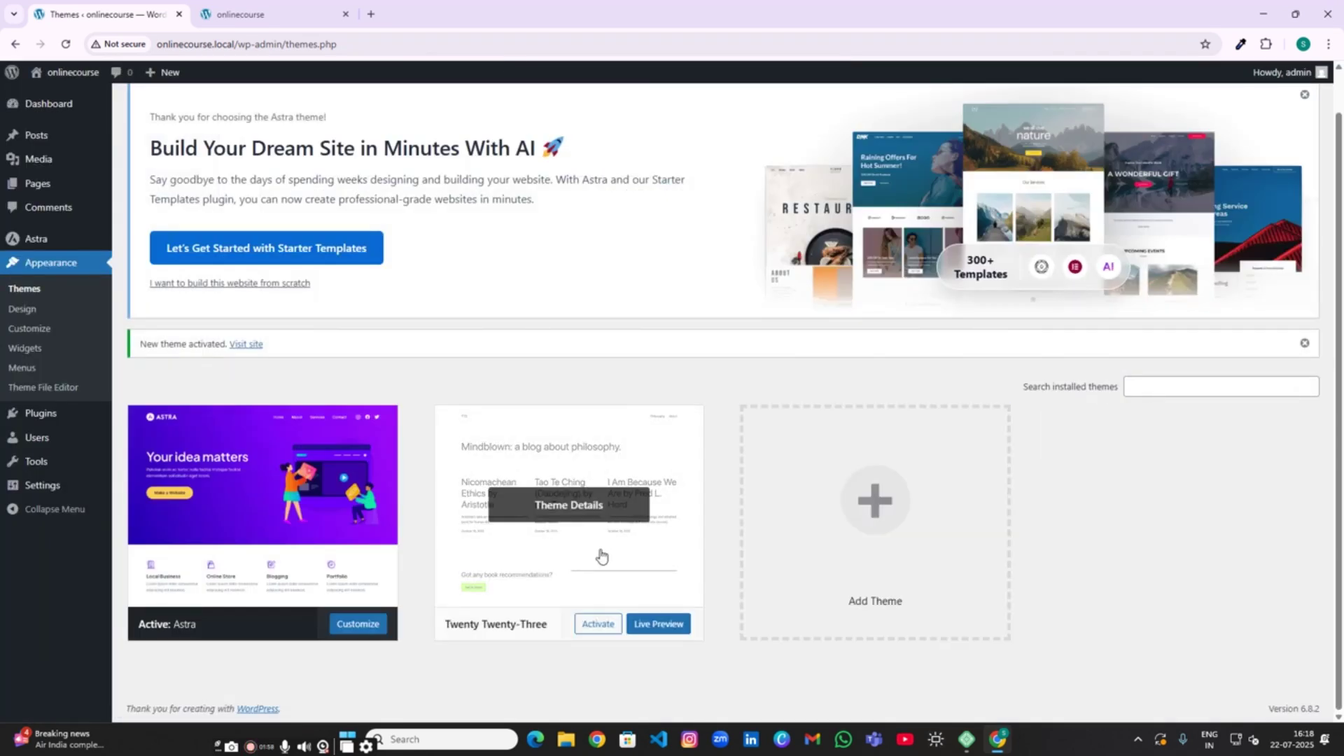
pyautogui.click(600, 556)
pyautogui.click(753, 685)
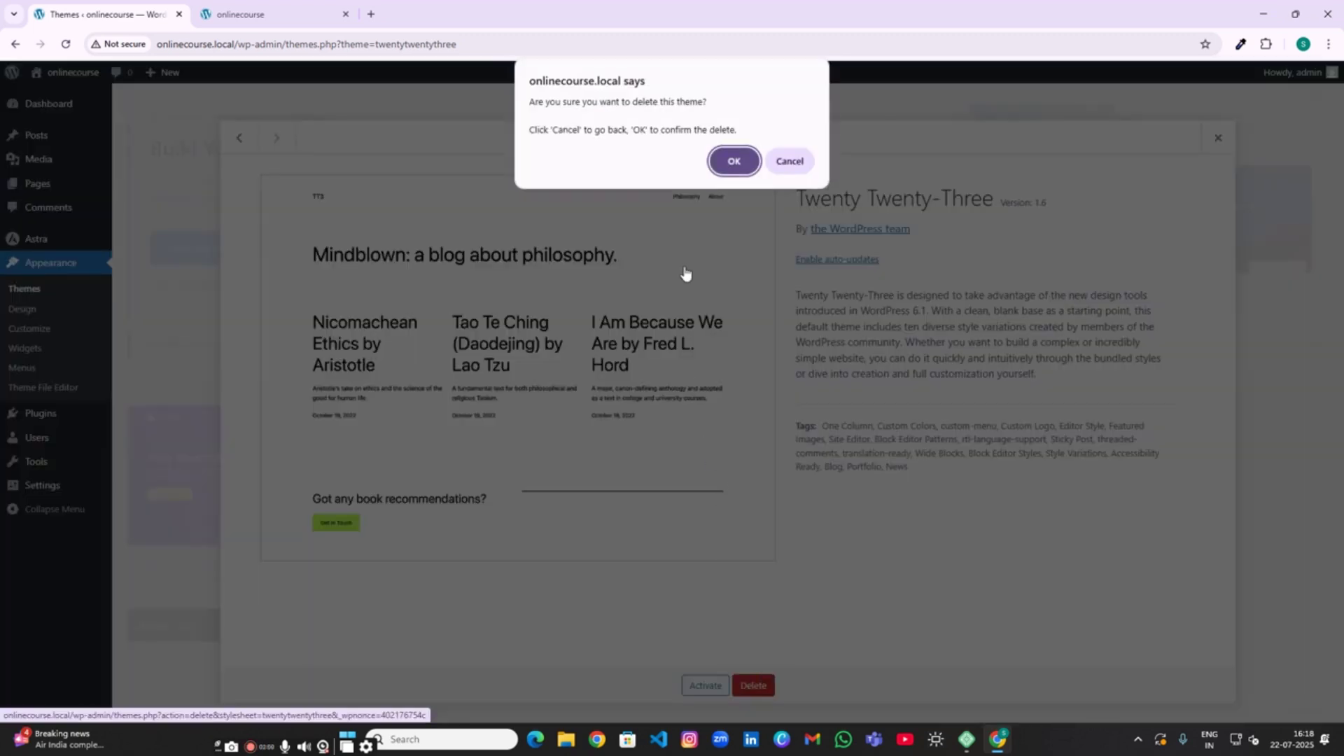
pyautogui.click(732, 162)
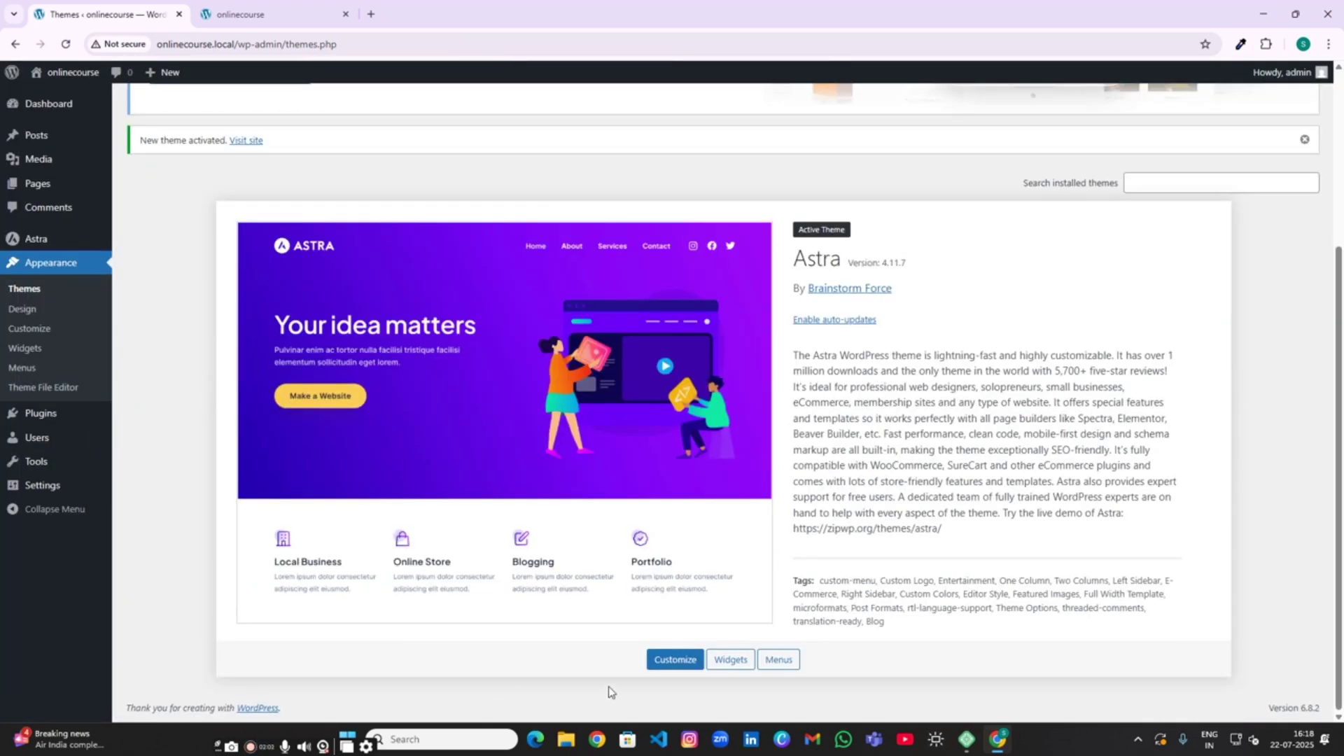
# Step: Search the plugins available to add for elementor and install the Elementor Website Builder plugin
pyautogui.click(53, 420)
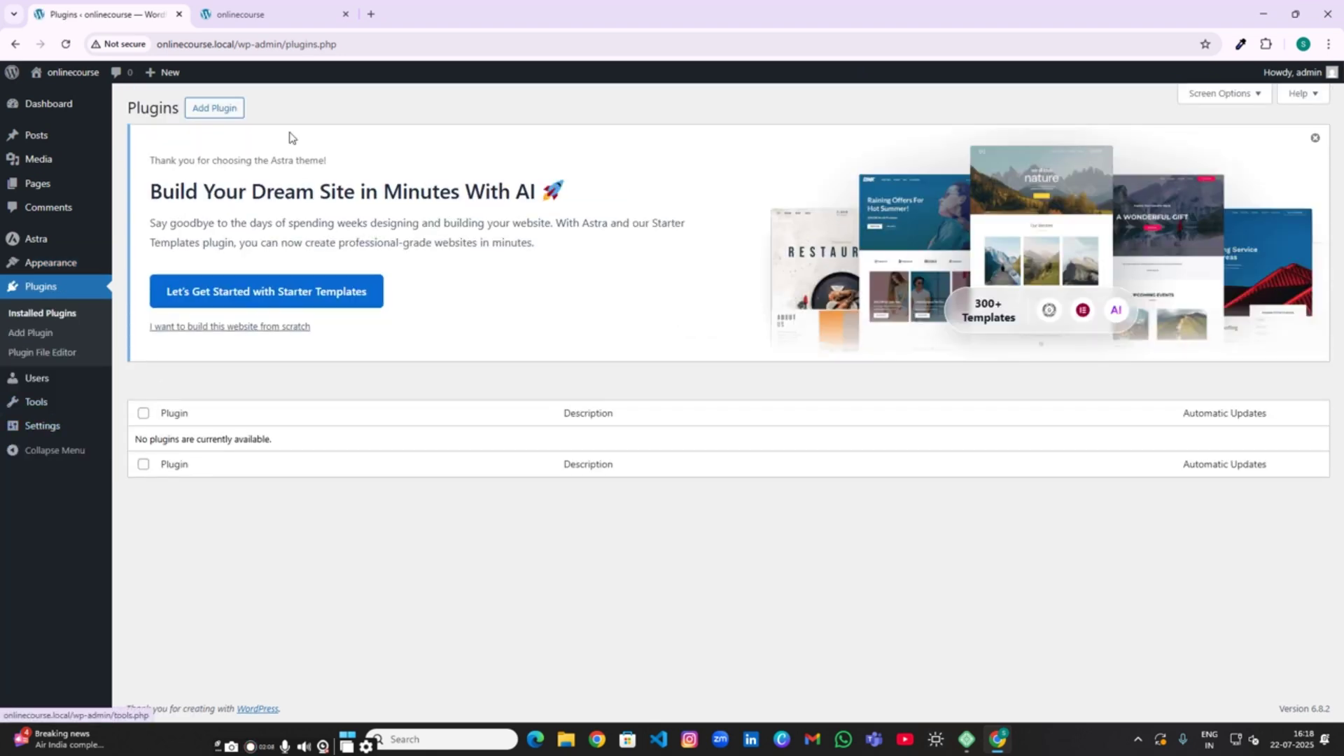
pyautogui.click(231, 110)
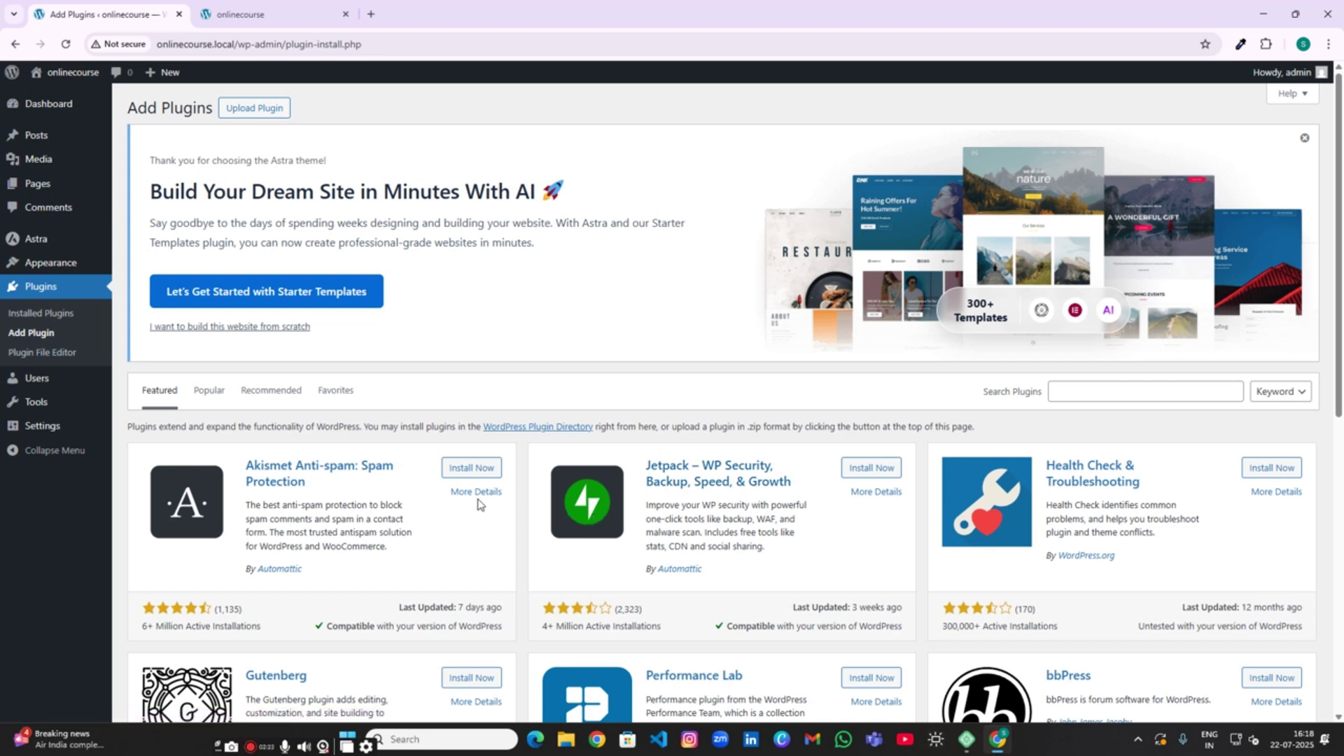
pyautogui.click(1109, 385)
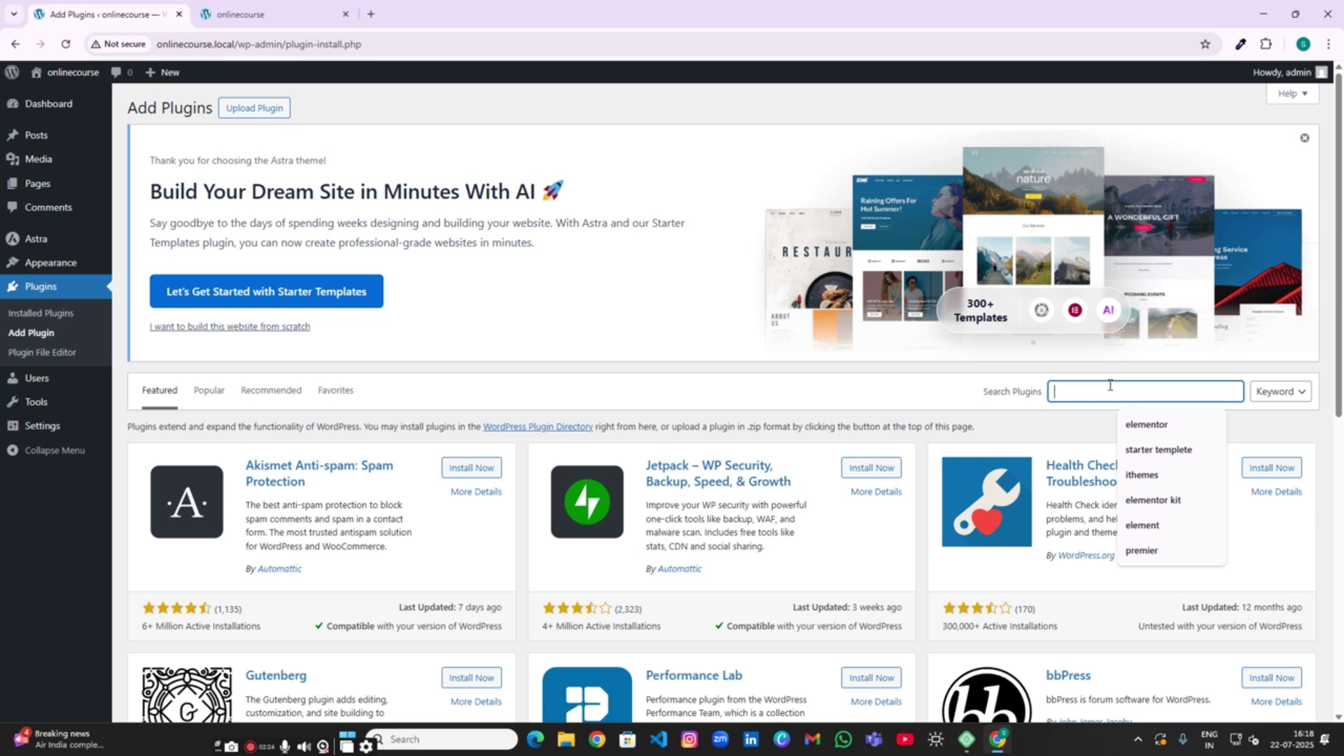
pyautogui.click(1123, 422)
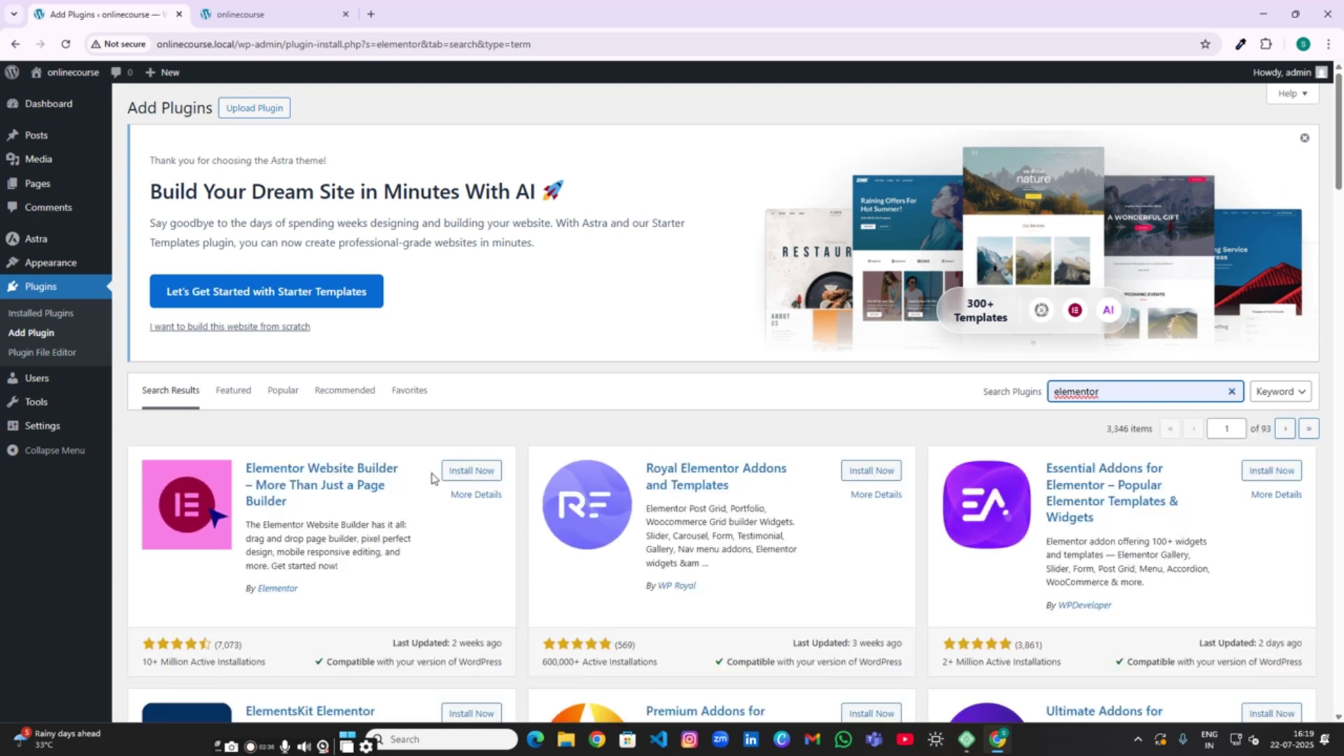
pyautogui.click(468, 476)
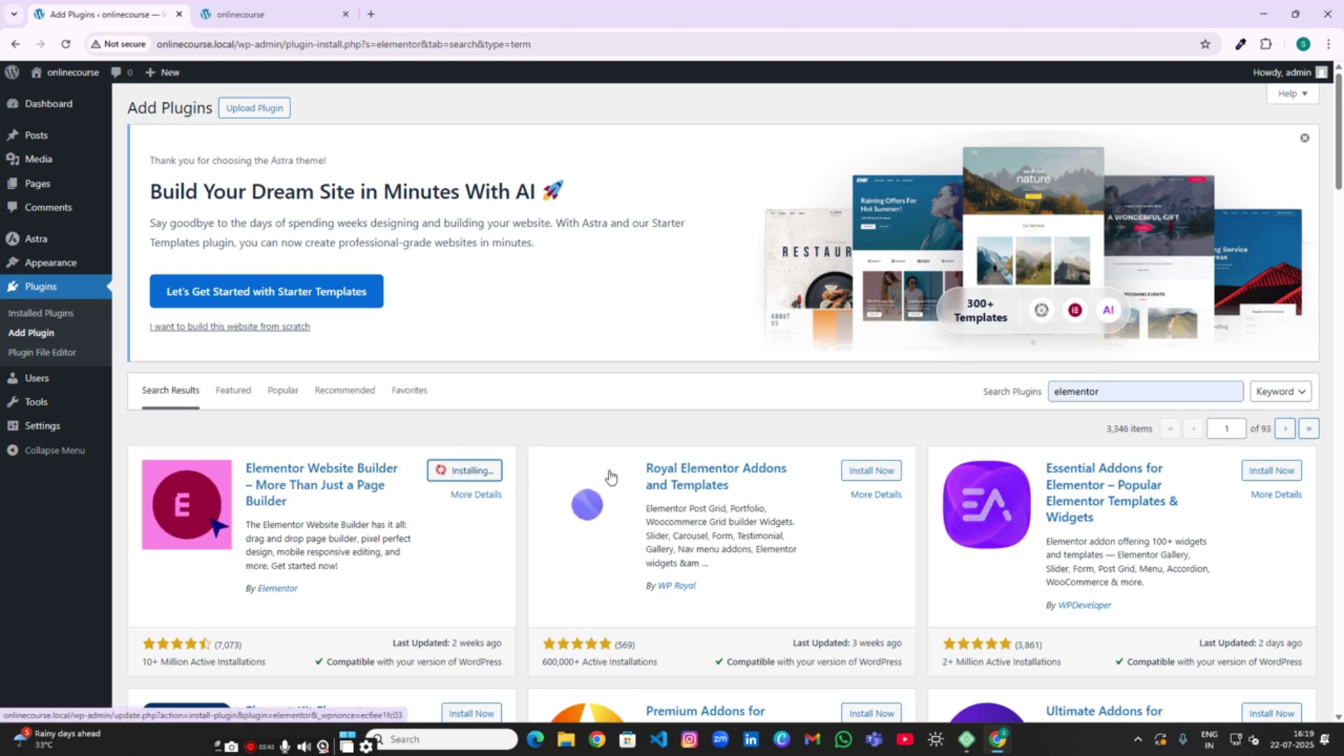
# Step: Clear the elementor search term and enter lms as the new plugin search
pyautogui.click(1228, 392)
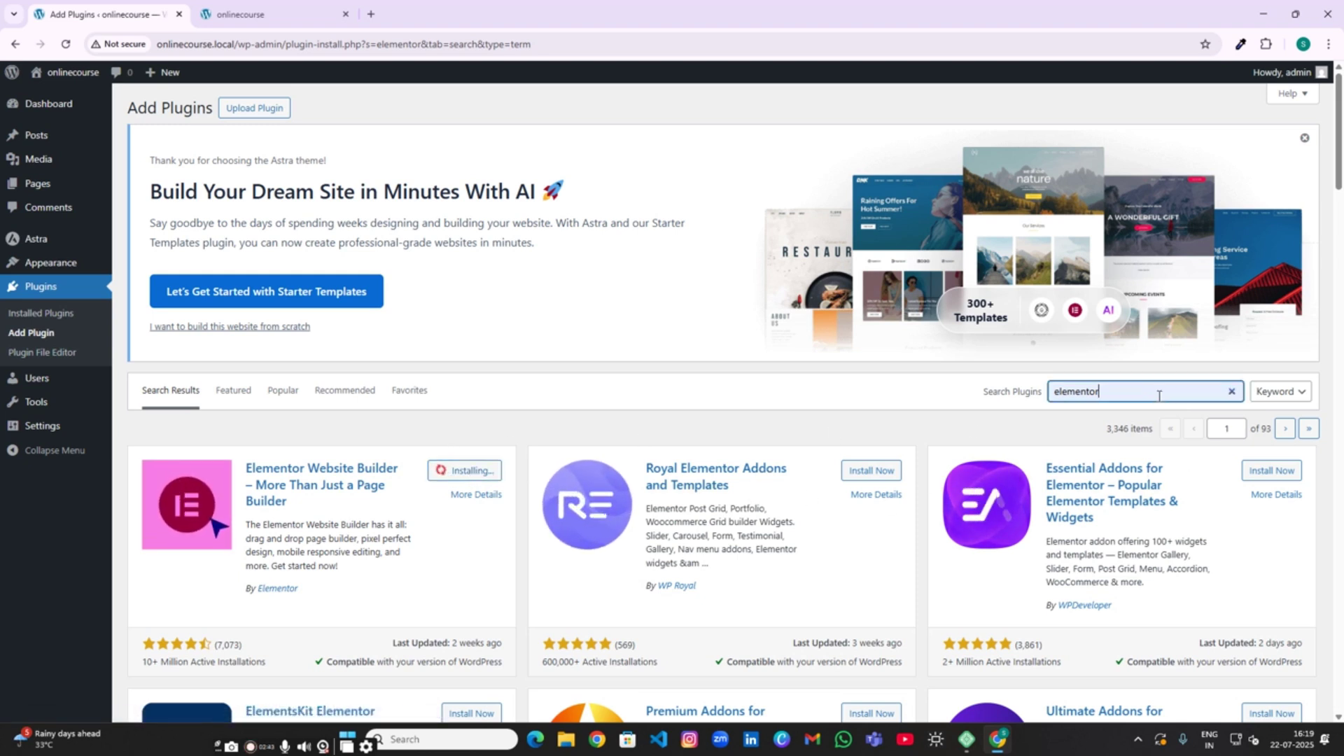
pyautogui.click(1232, 392)
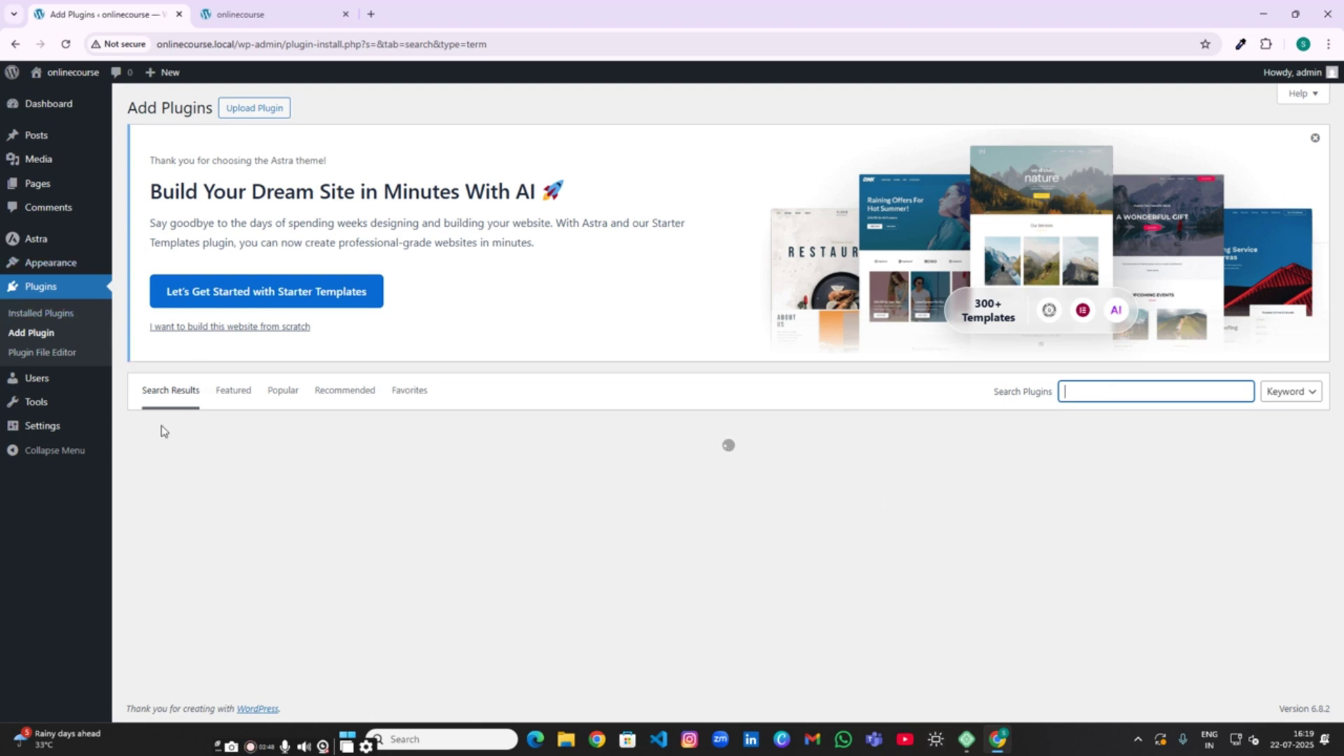
pyautogui.moveTo(55, 245)
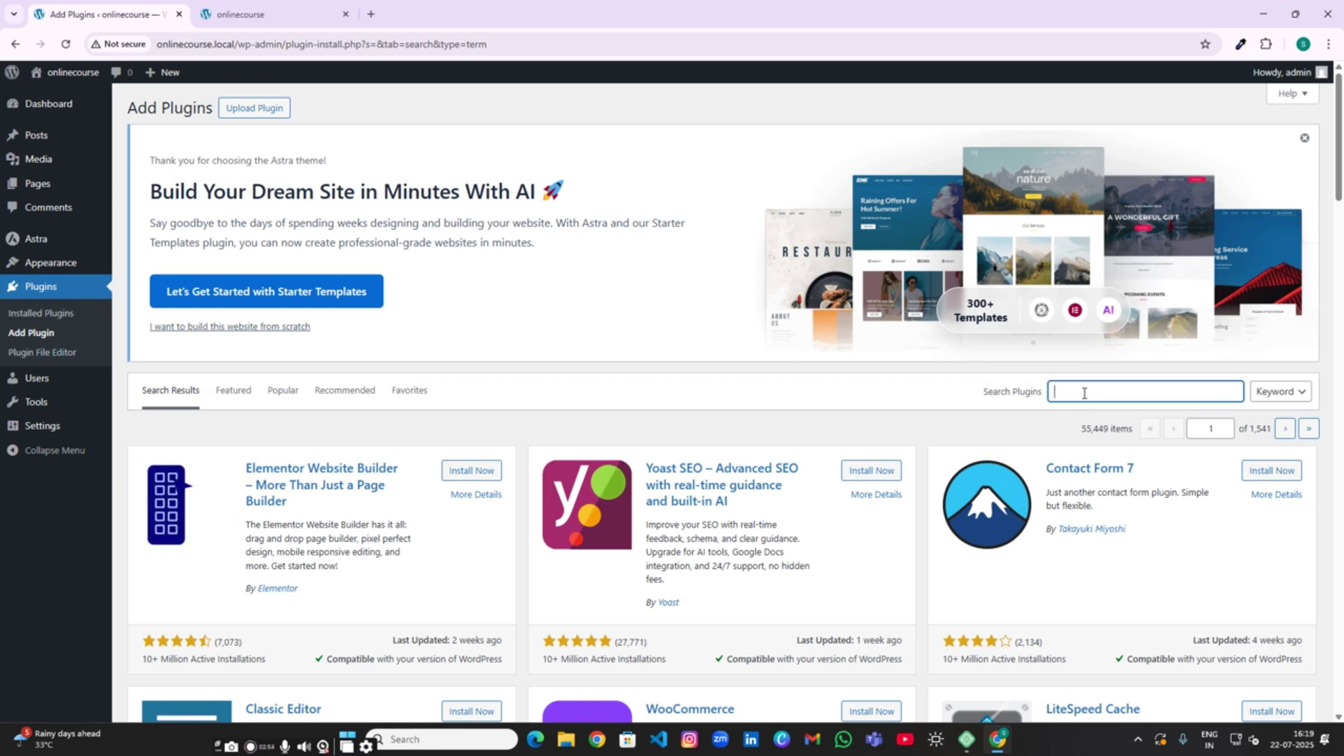
pyautogui.write('Im')
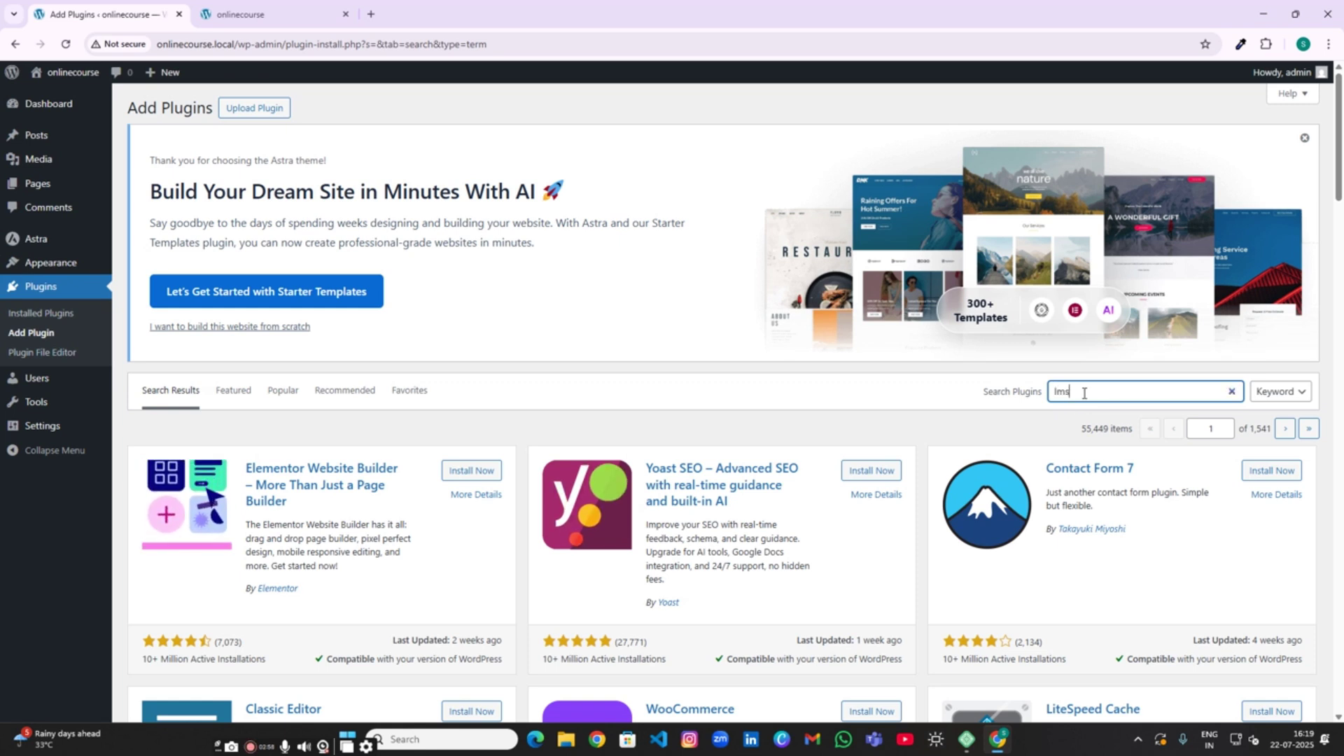
pyautogui.write('s')
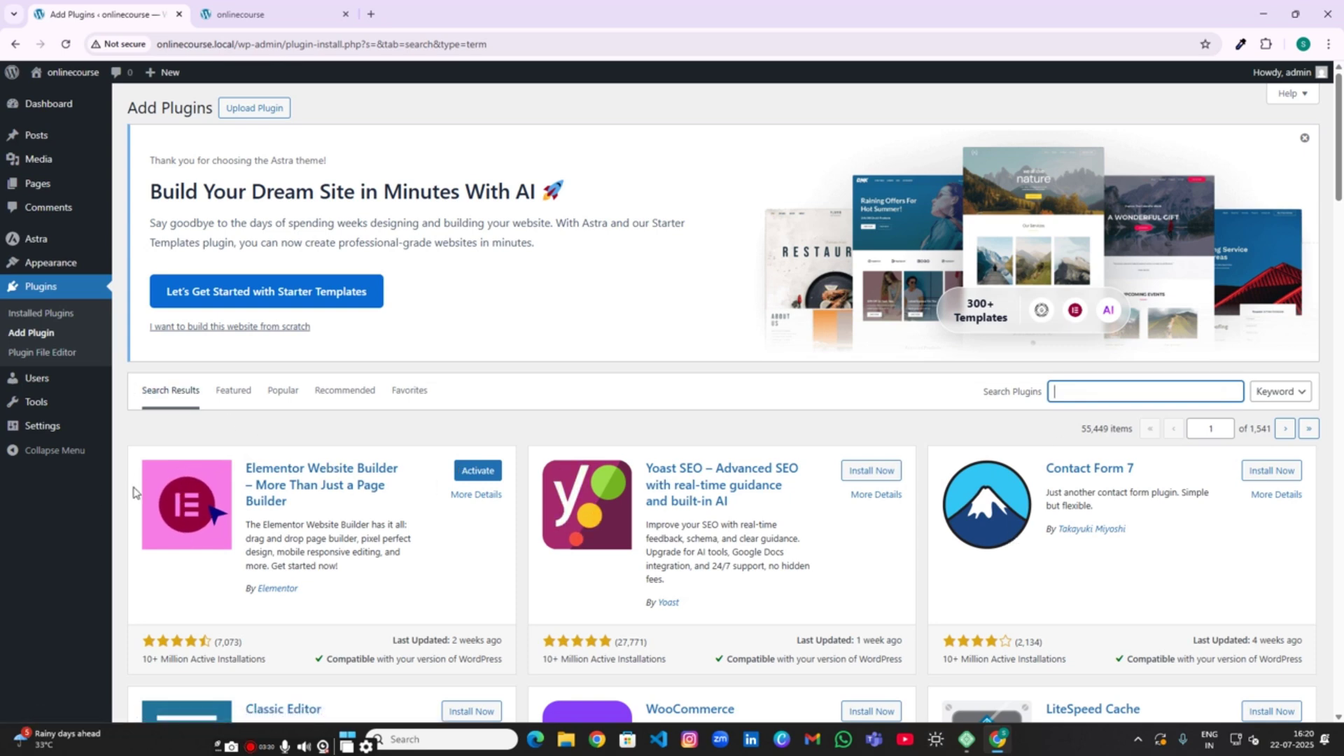
# Step: Find WooCommerce in the unfiltered plugin list and install it
pyautogui.scroll(-4, 133, 492)
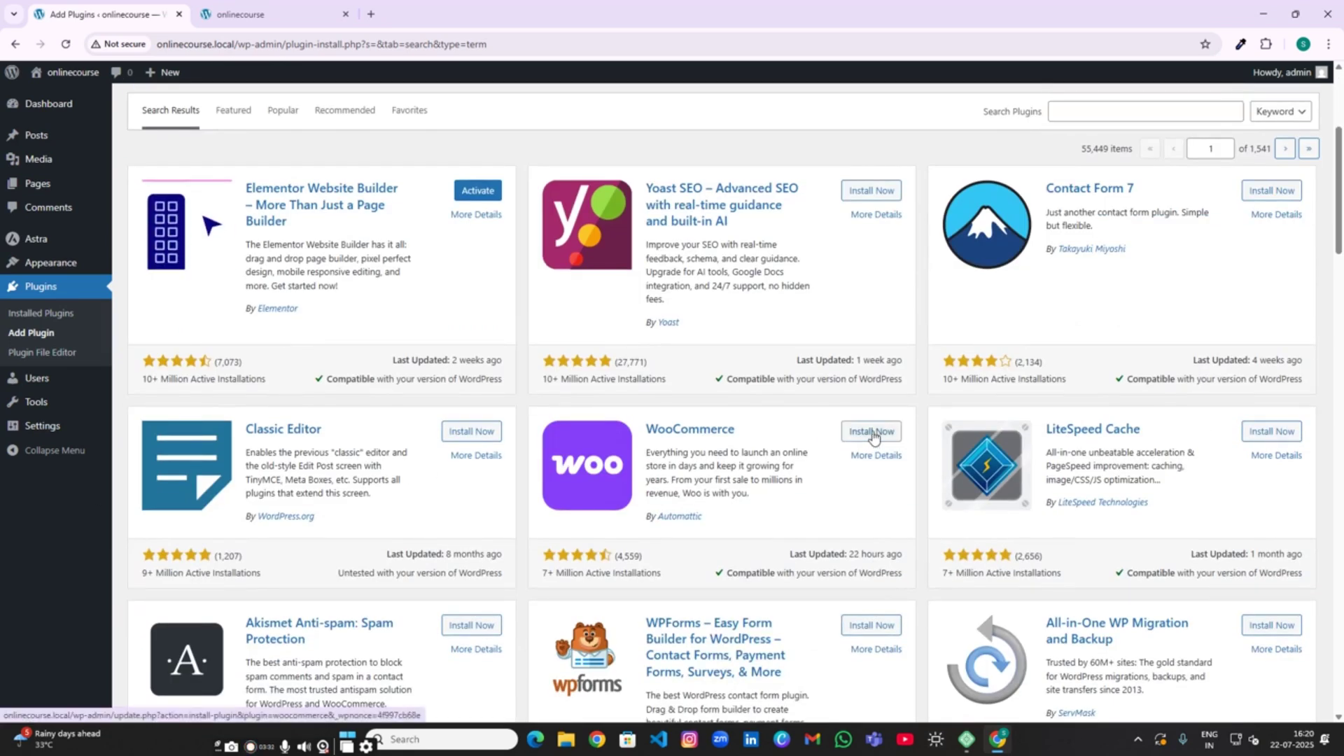
pyautogui.click(871, 432)
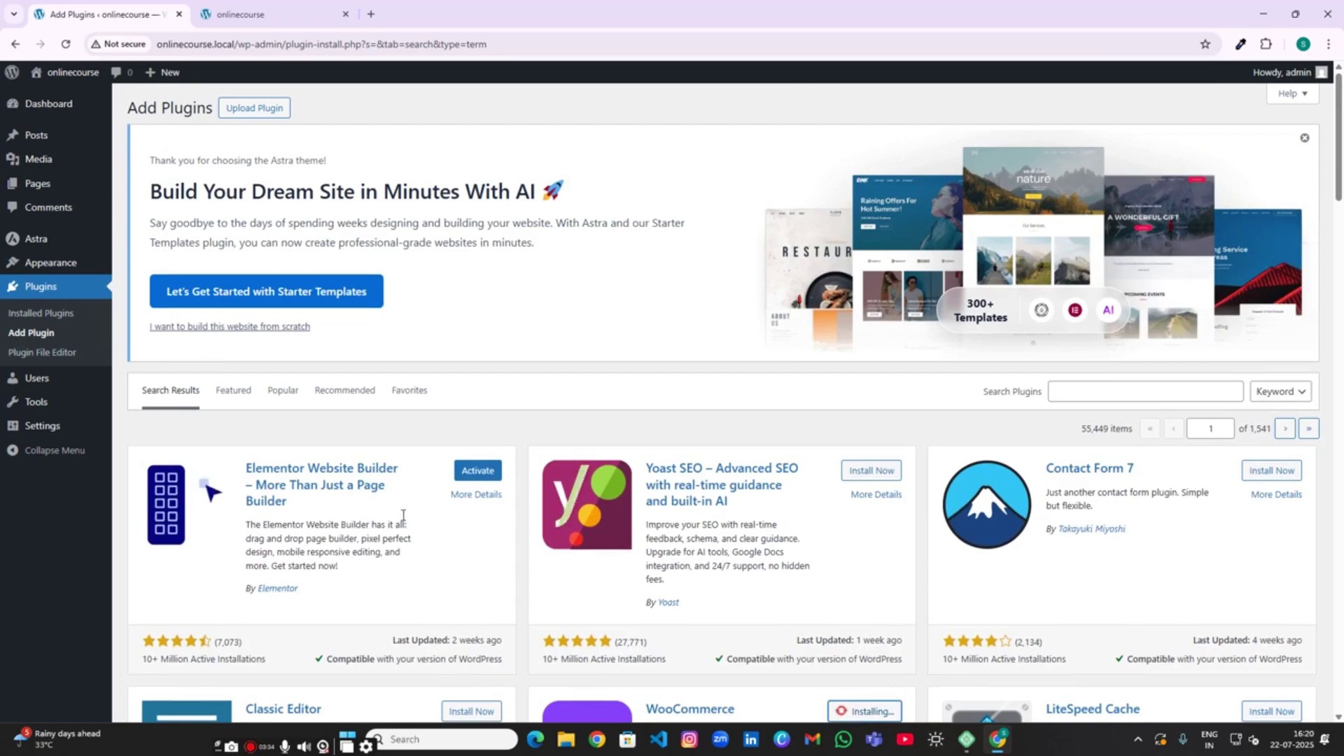
# Step: Activate the Elementor Website Builder plugin, agreeing to leave the page despite unsaved changes
pyautogui.click(477, 470)
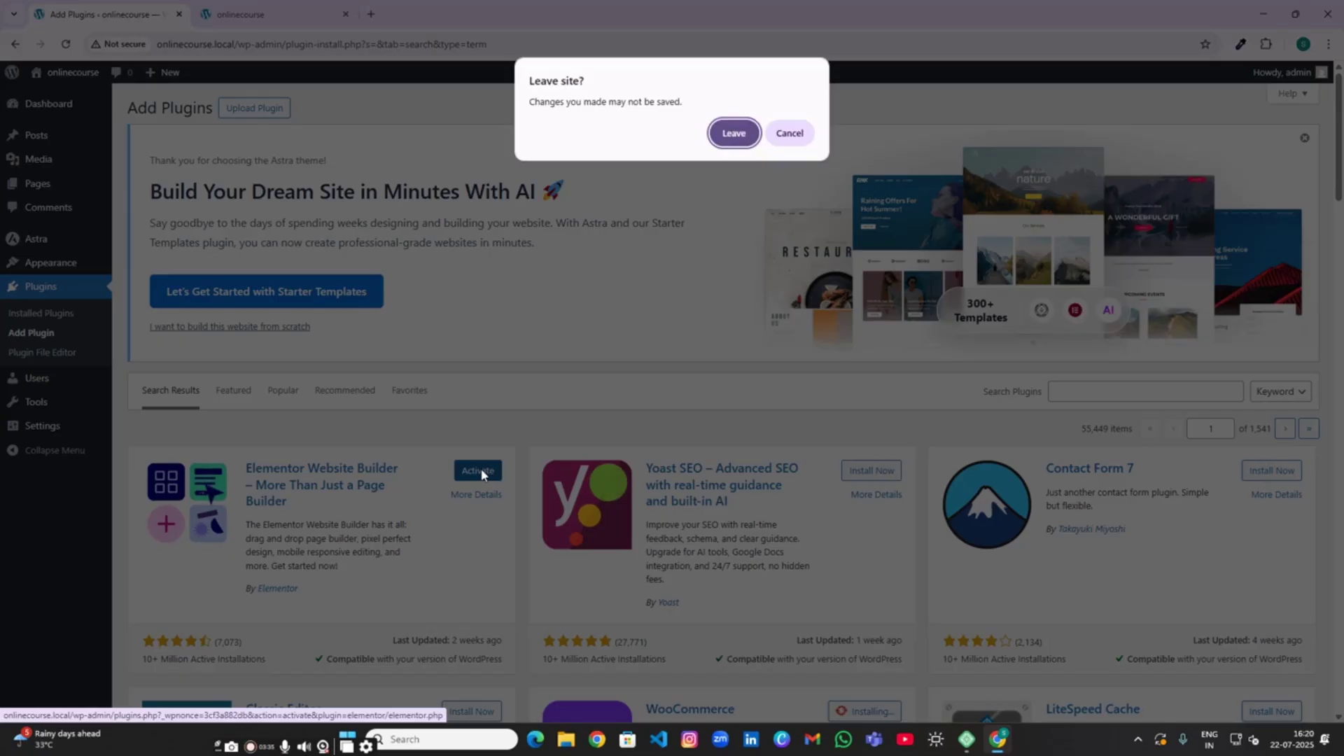
pyautogui.click(731, 132)
# Step: Search the plugins for template and start installing and activating Starter Templates from the Astra welcome banner
pyautogui.click(1103, 389)
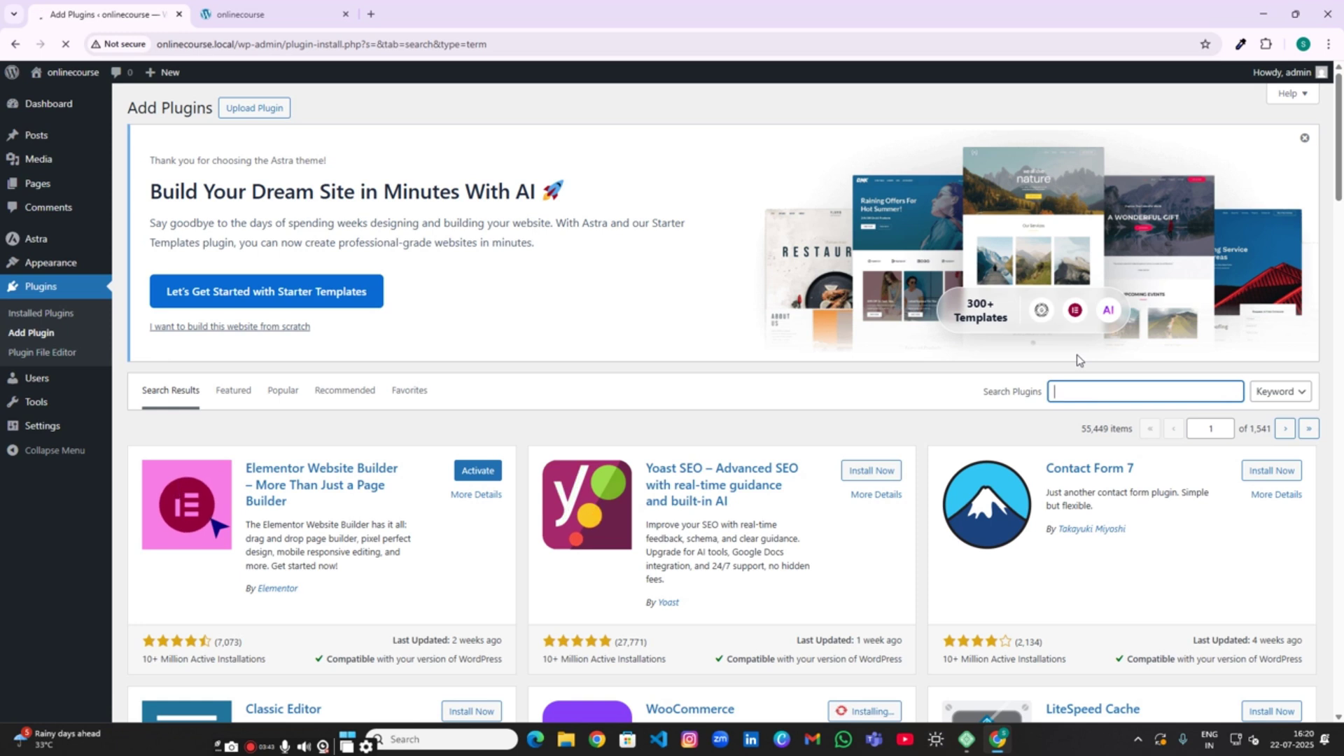
pyautogui.write('tem')
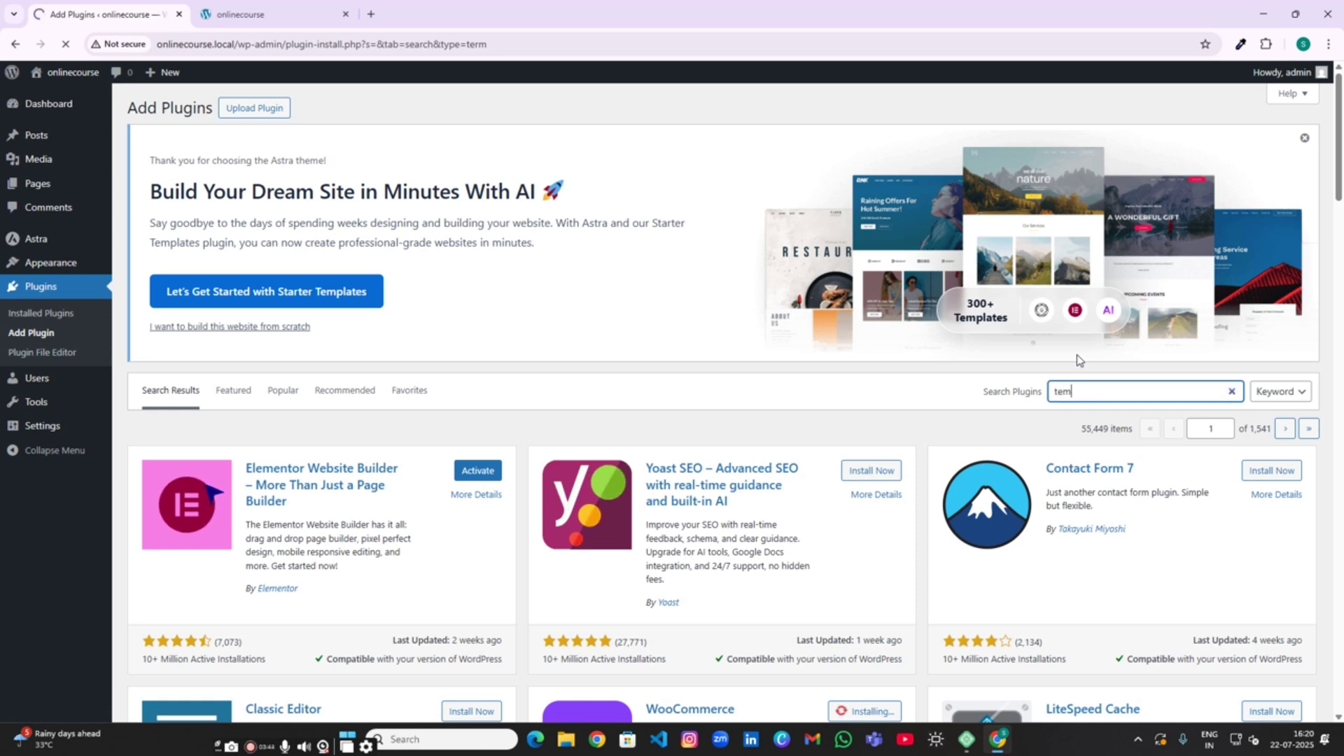
pyautogui.write('pl')
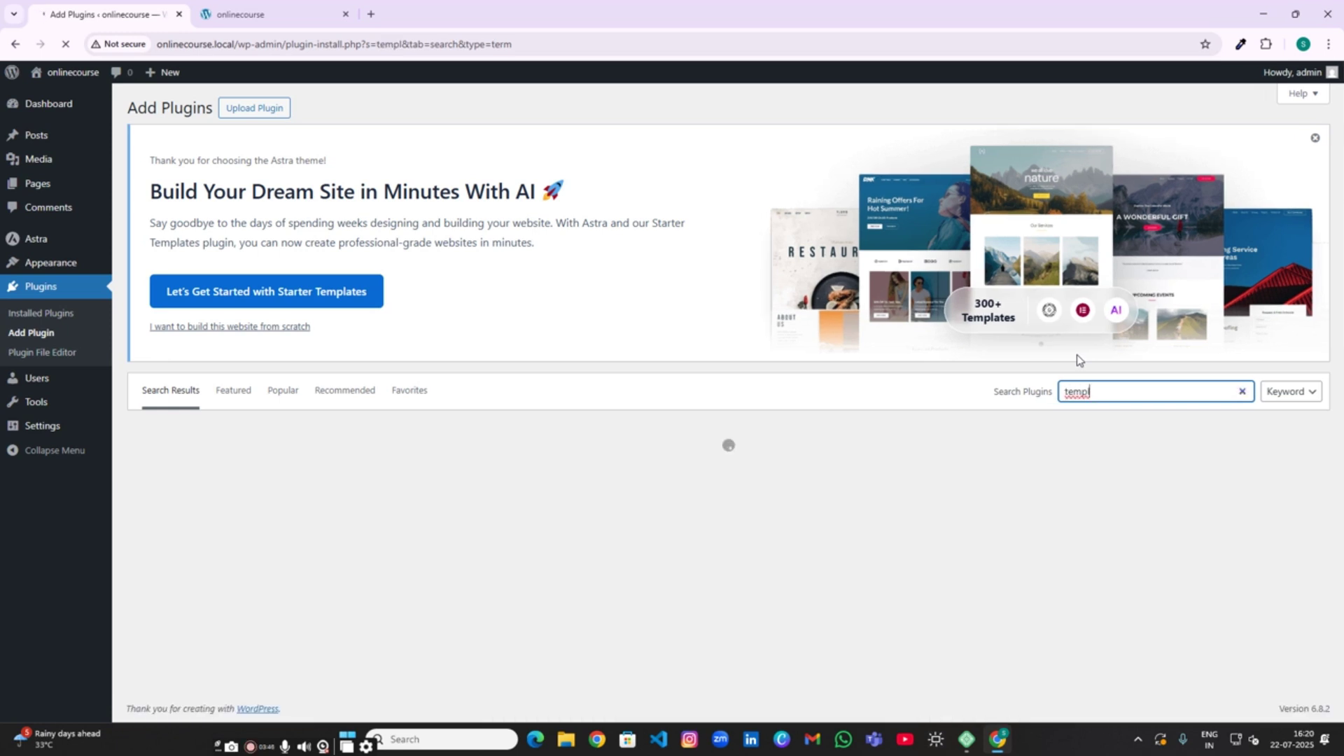
pyautogui.write('ate')
pyautogui.click(275, 292)
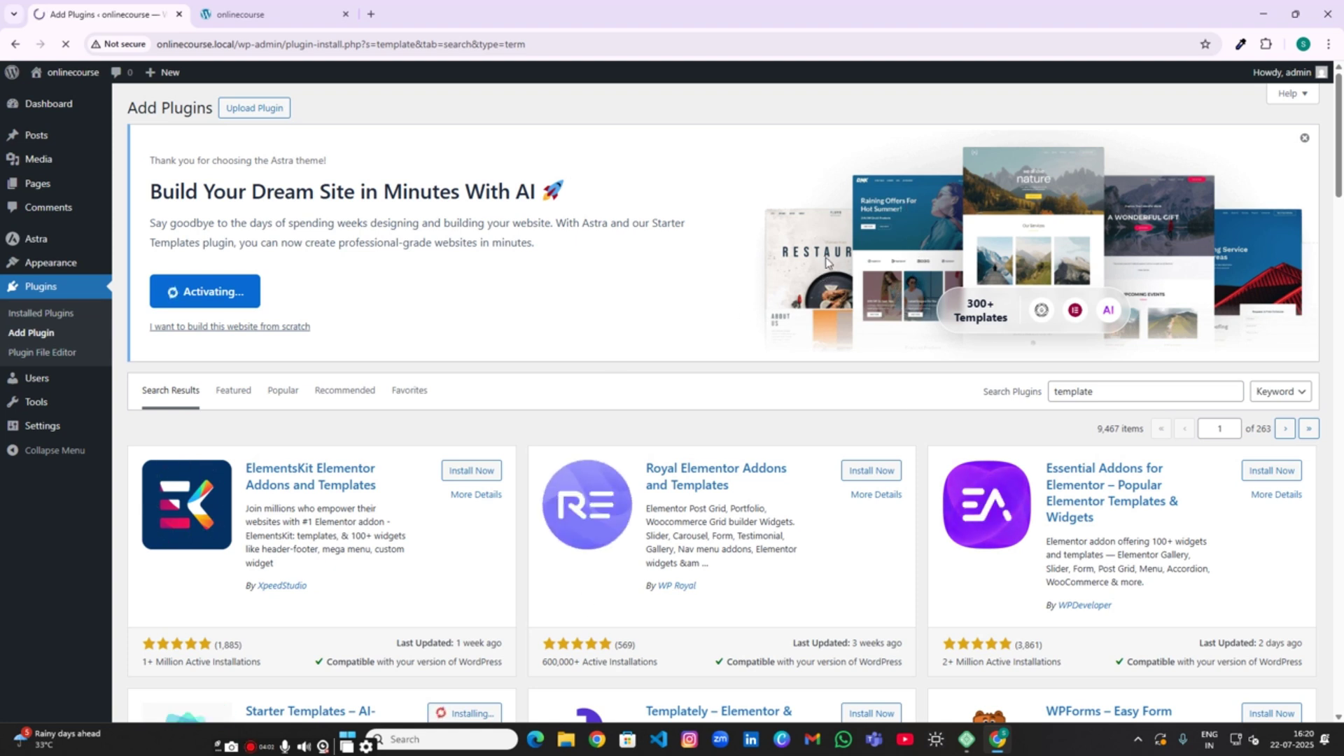
# Step: Look through the template plugin results and check the progress of the Starter Templates installation
pyautogui.scroll(-4, 803, 540)
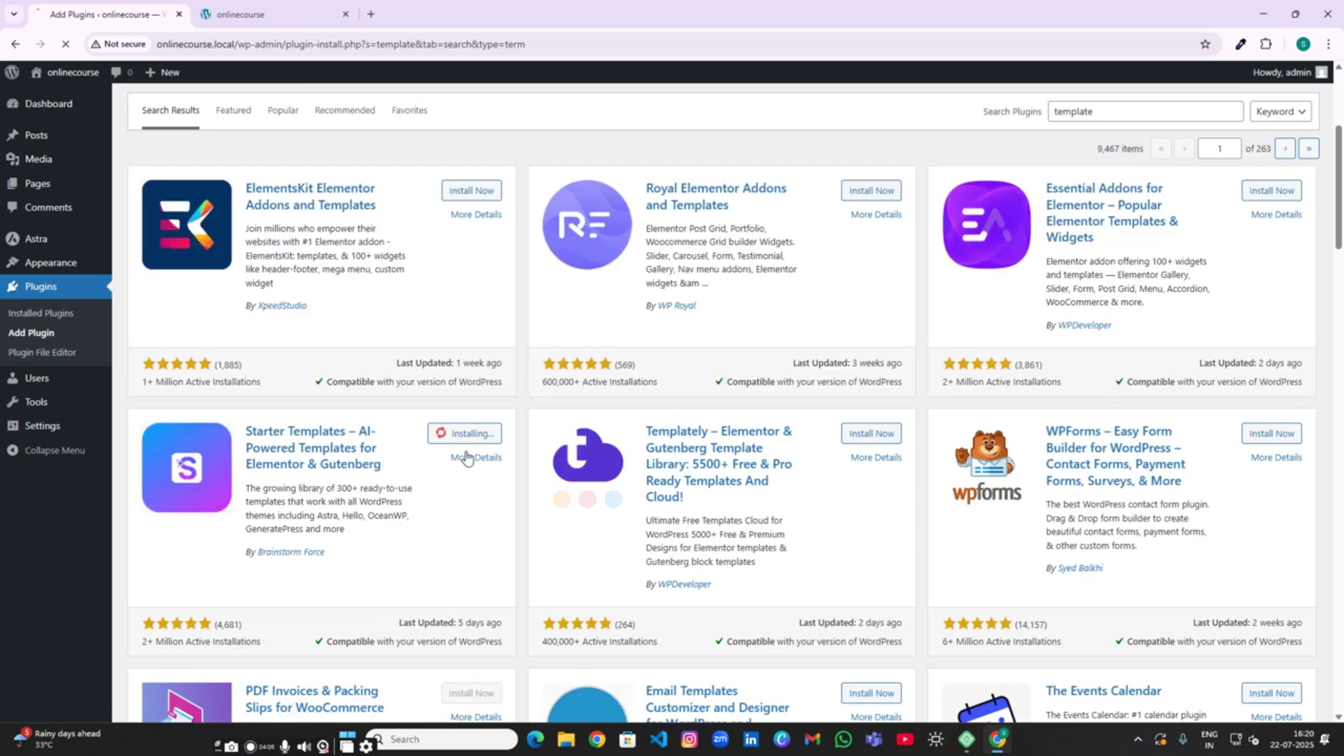
pyautogui.scroll(2, 341, 238)
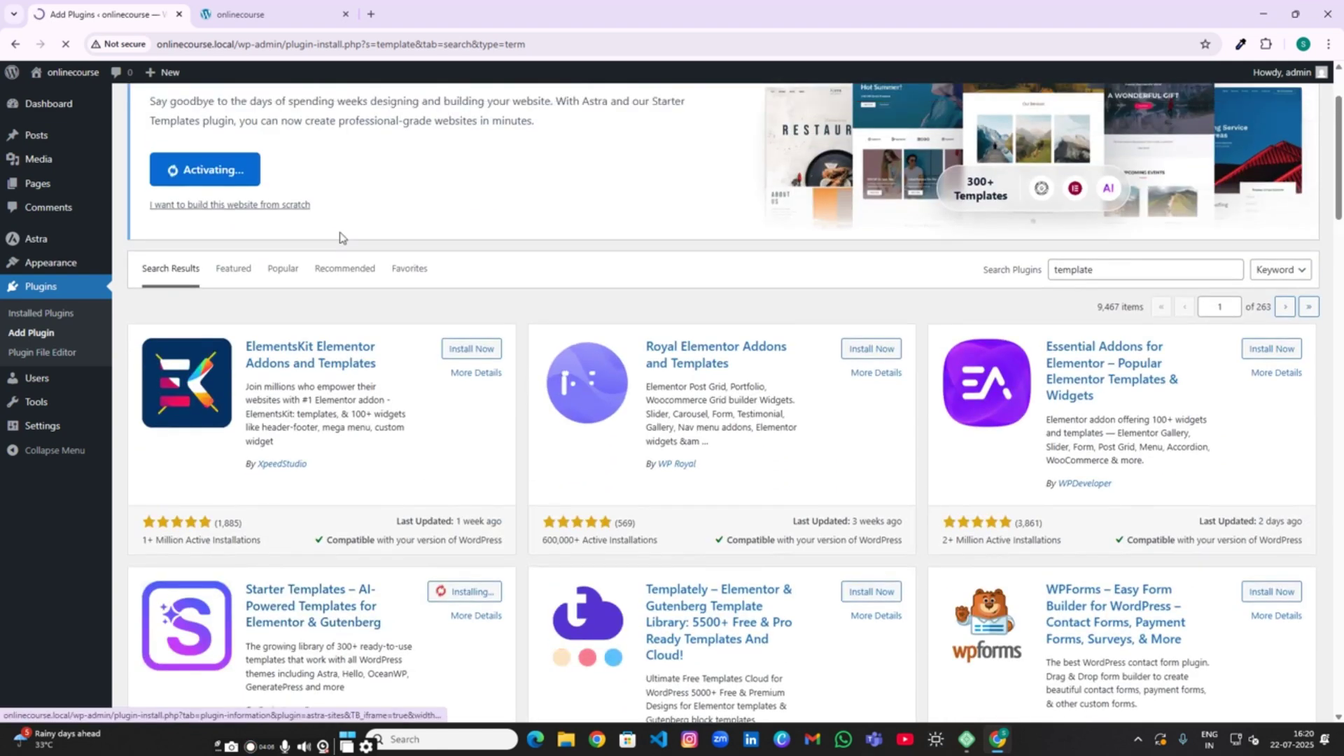
pyautogui.scroll(2, 341, 238)
pyautogui.scroll(-3, 516, 674)
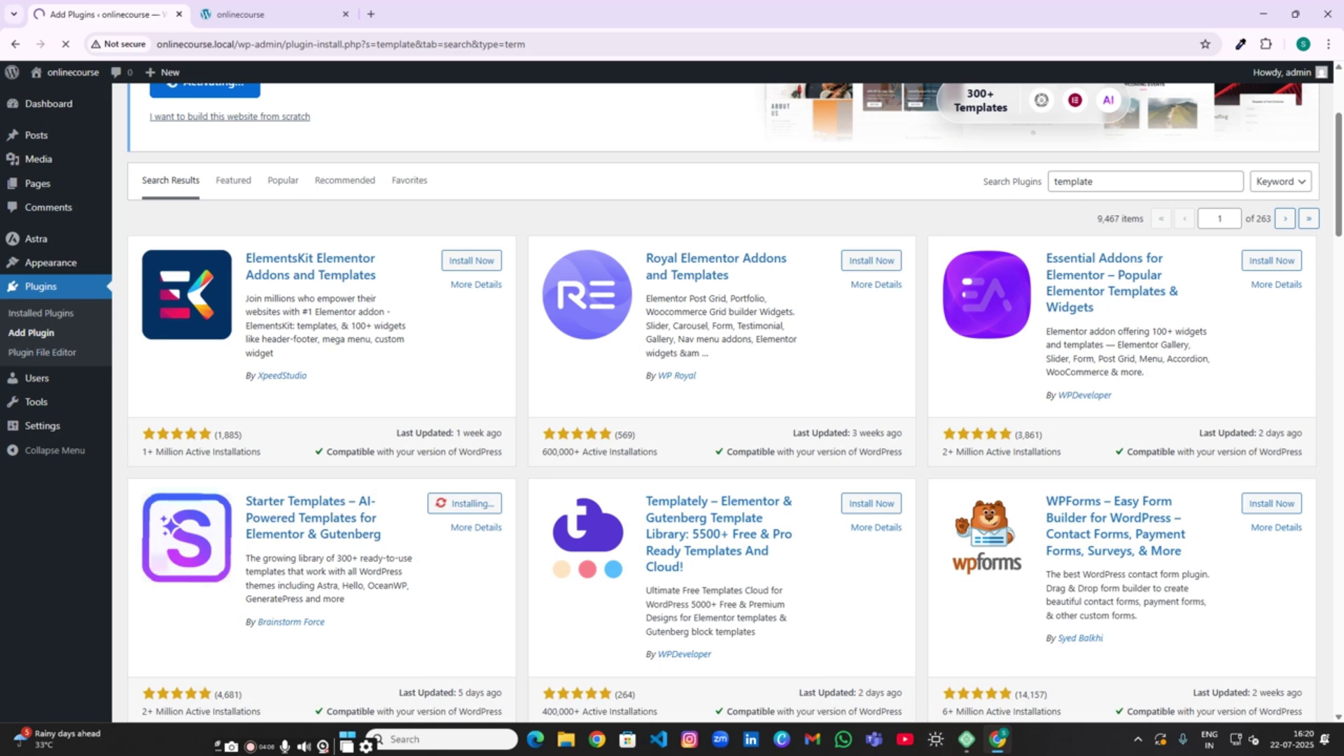
pyautogui.scroll(3, 448, 641)
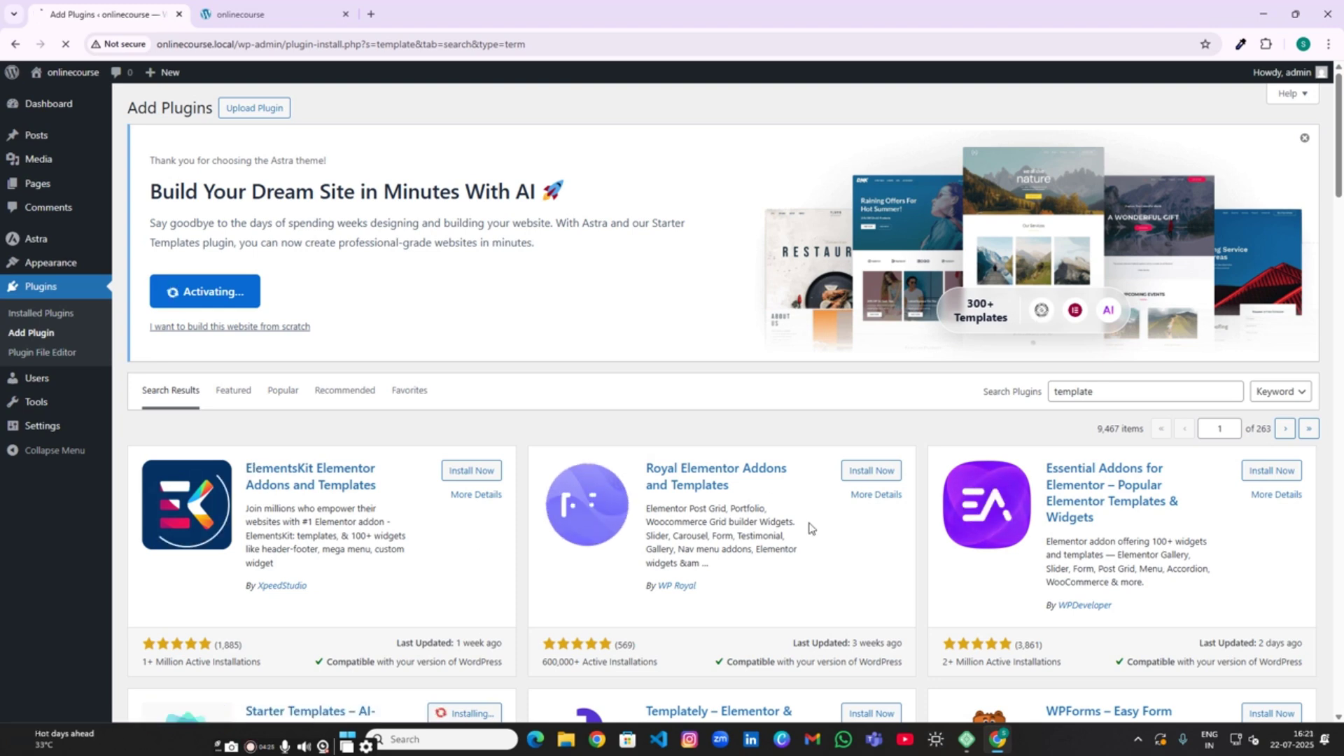
pyautogui.scroll(-3, 980, 567)
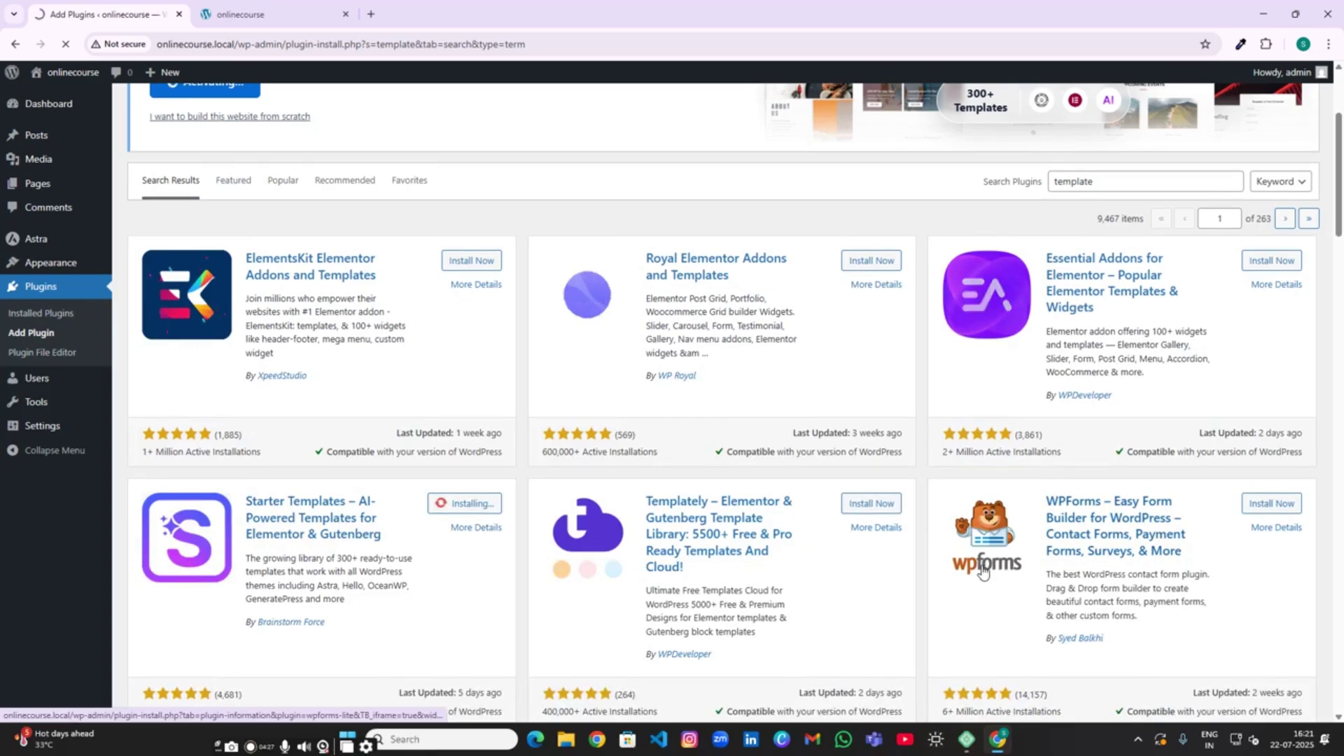
pyautogui.scroll(2, 982, 571)
pyautogui.scroll(-2, 980, 574)
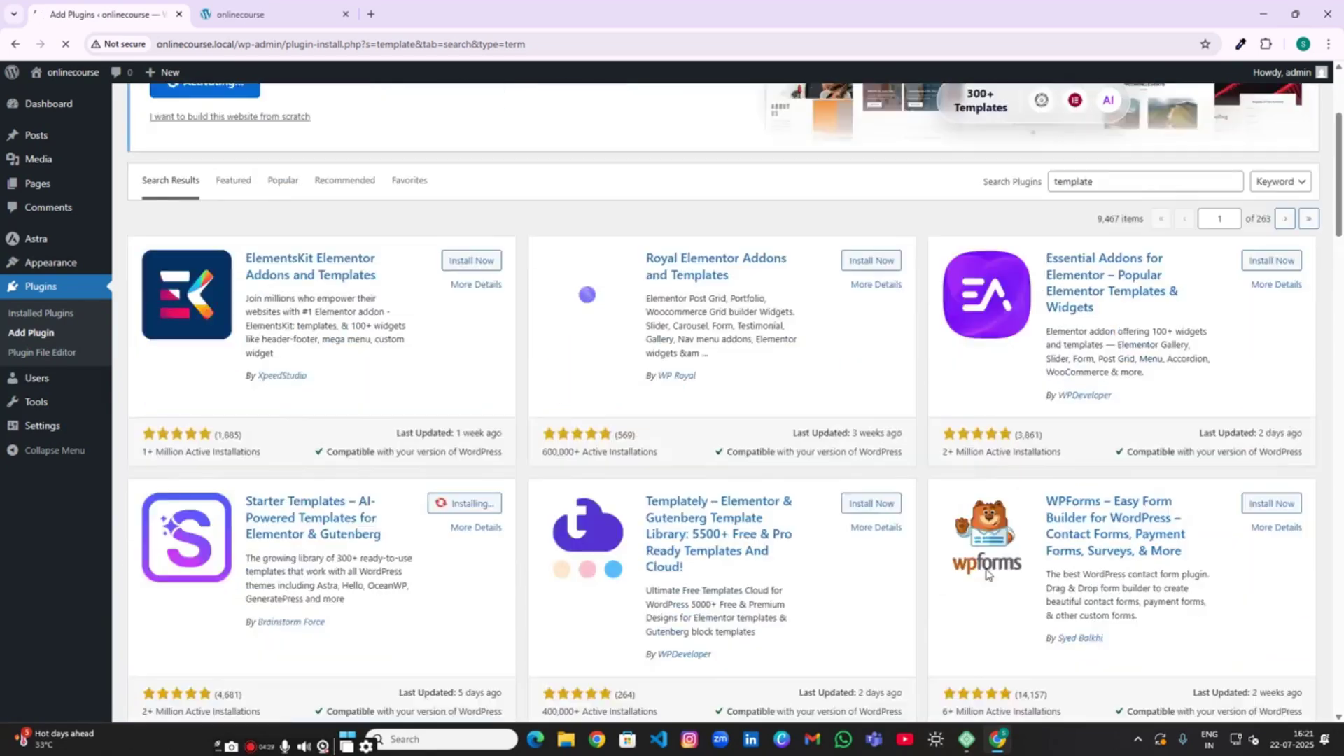
pyautogui.scroll(3, 981, 560)
pyautogui.scroll(-7, 266, 338)
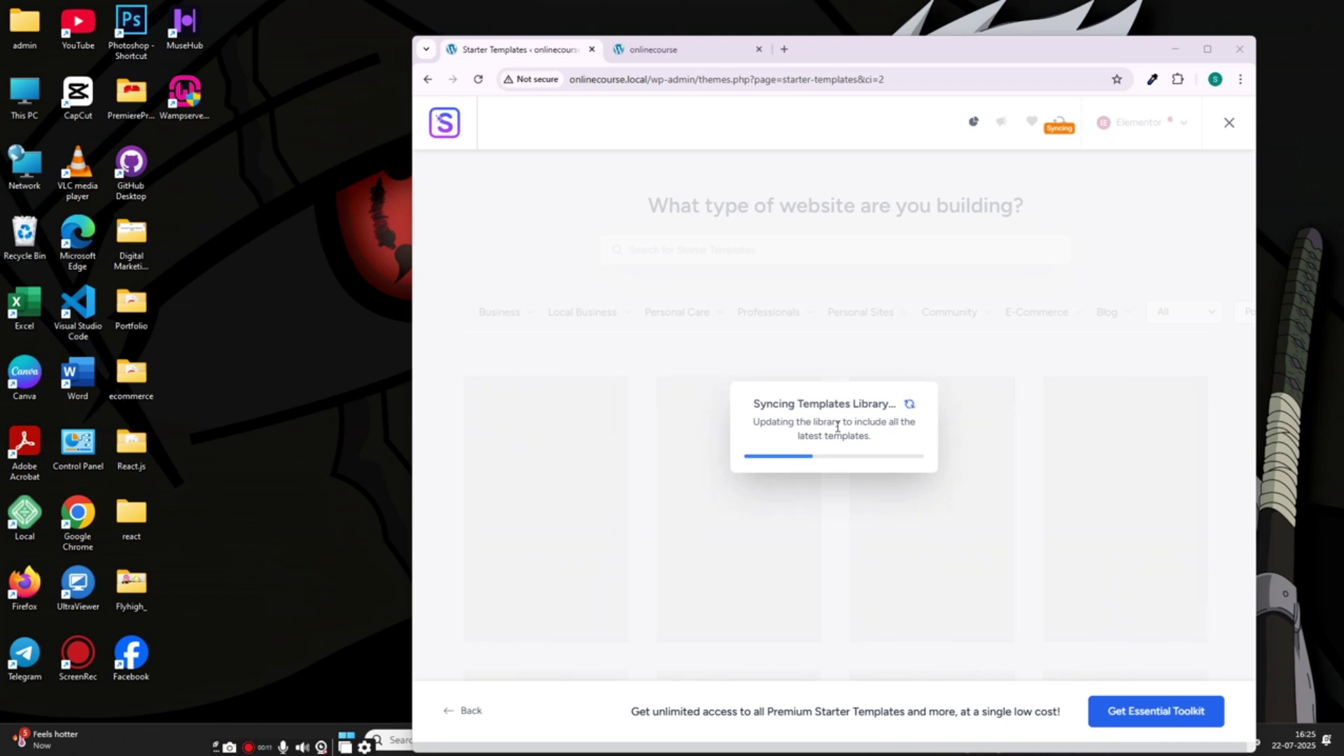
# Step: Search Google for hostinger in a new browser tab and open the Hostinger website
pyautogui.click(785, 50)
pyautogui.click(806, 328)
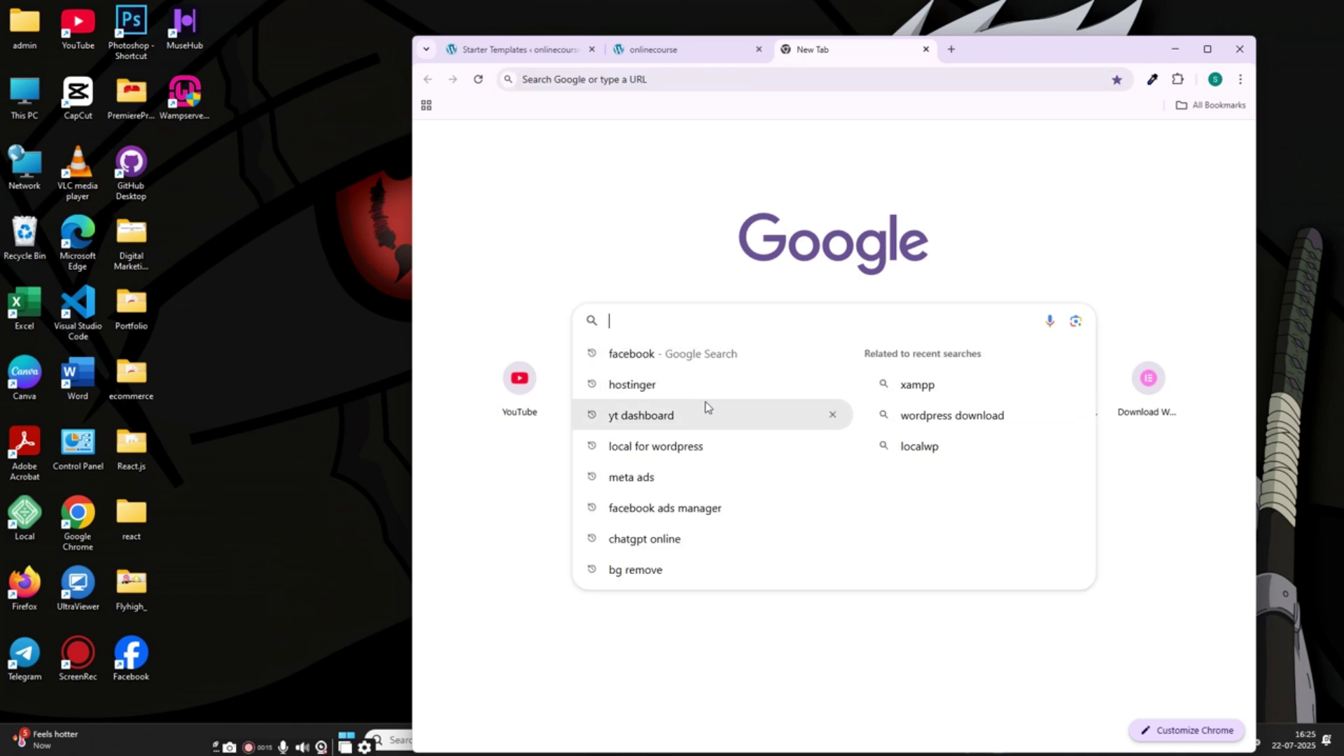
pyautogui.click(678, 389)
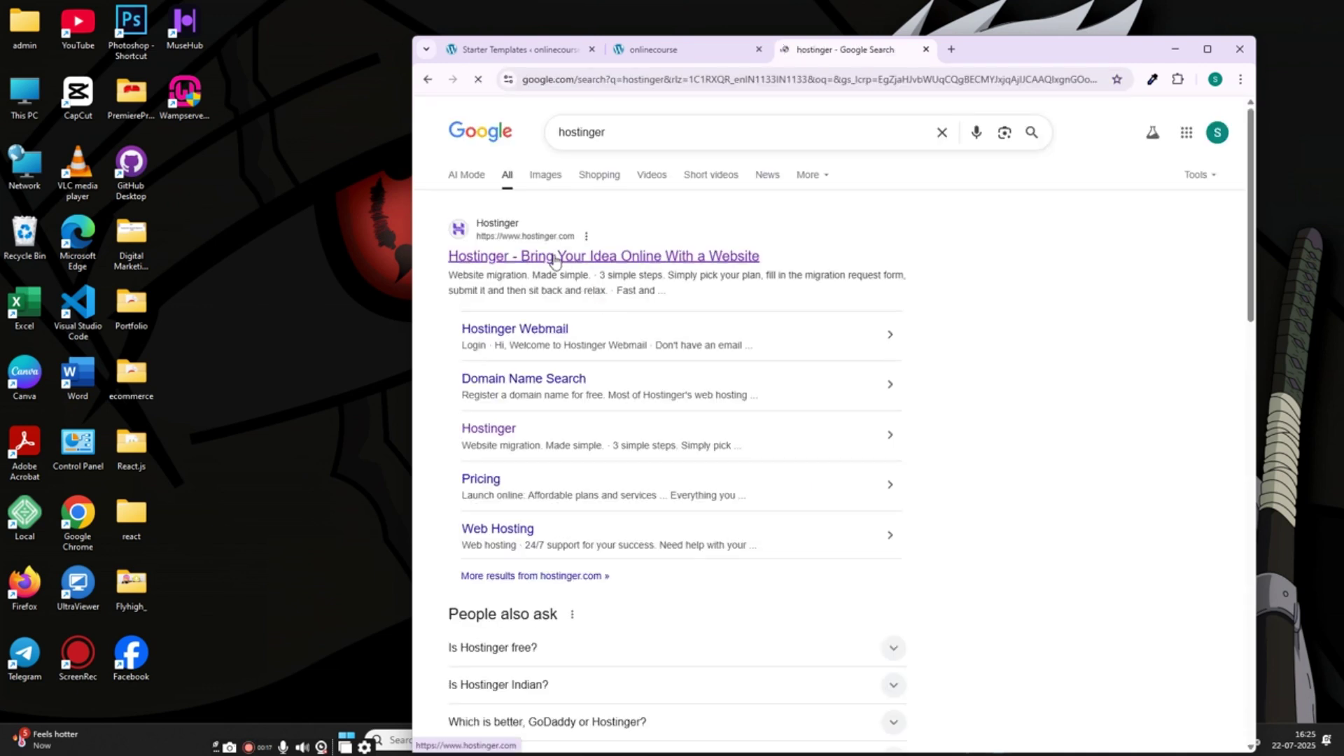
pyautogui.click(595, 256)
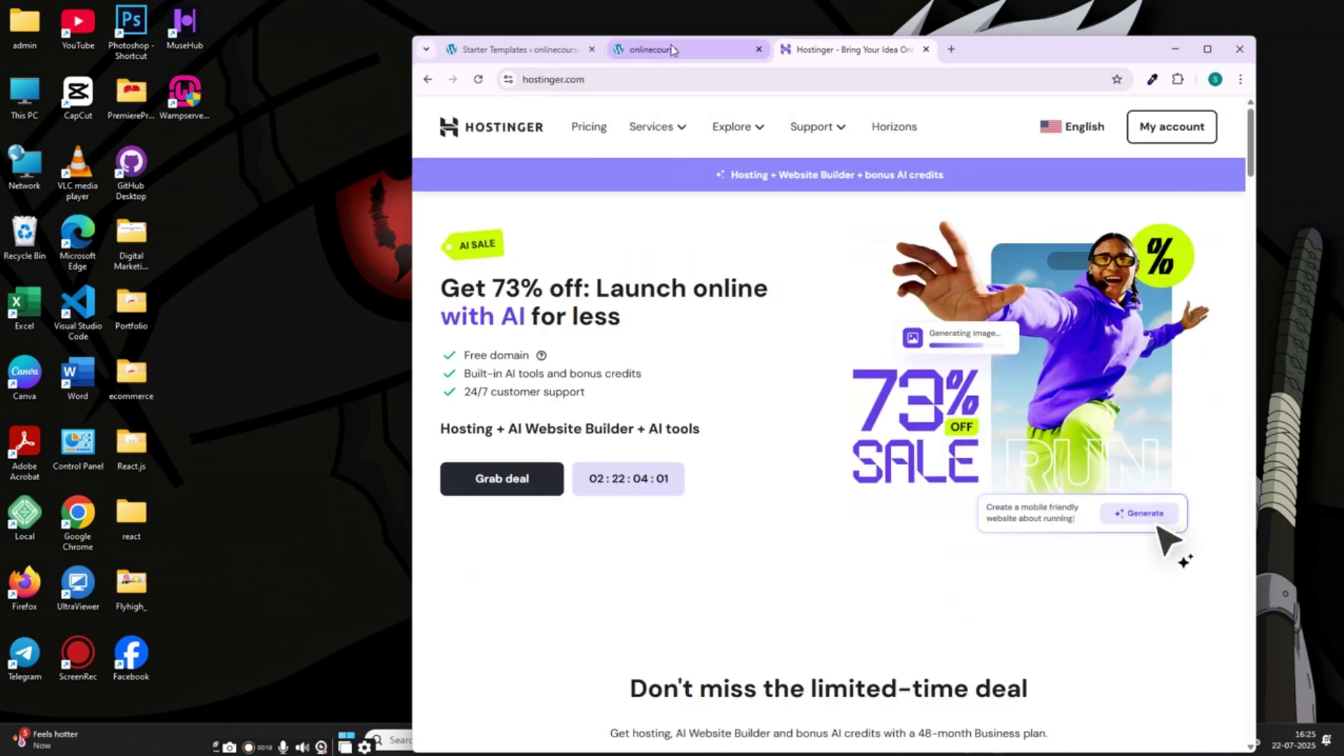
# Step: Glance over the limited-time hosting deals and open the Hostinger account dashboard
pyautogui.scroll(-5, 795, 438)
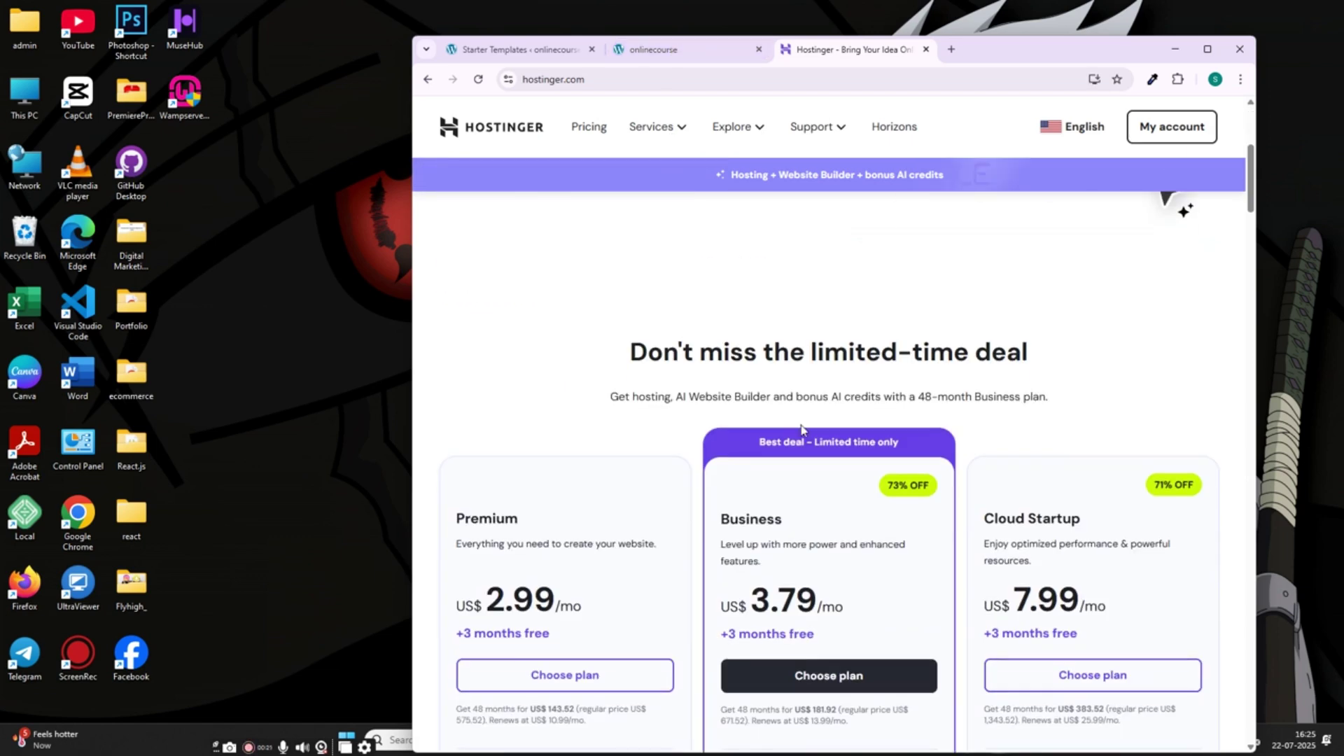
pyautogui.scroll(5, 798, 434)
pyautogui.click(1185, 126)
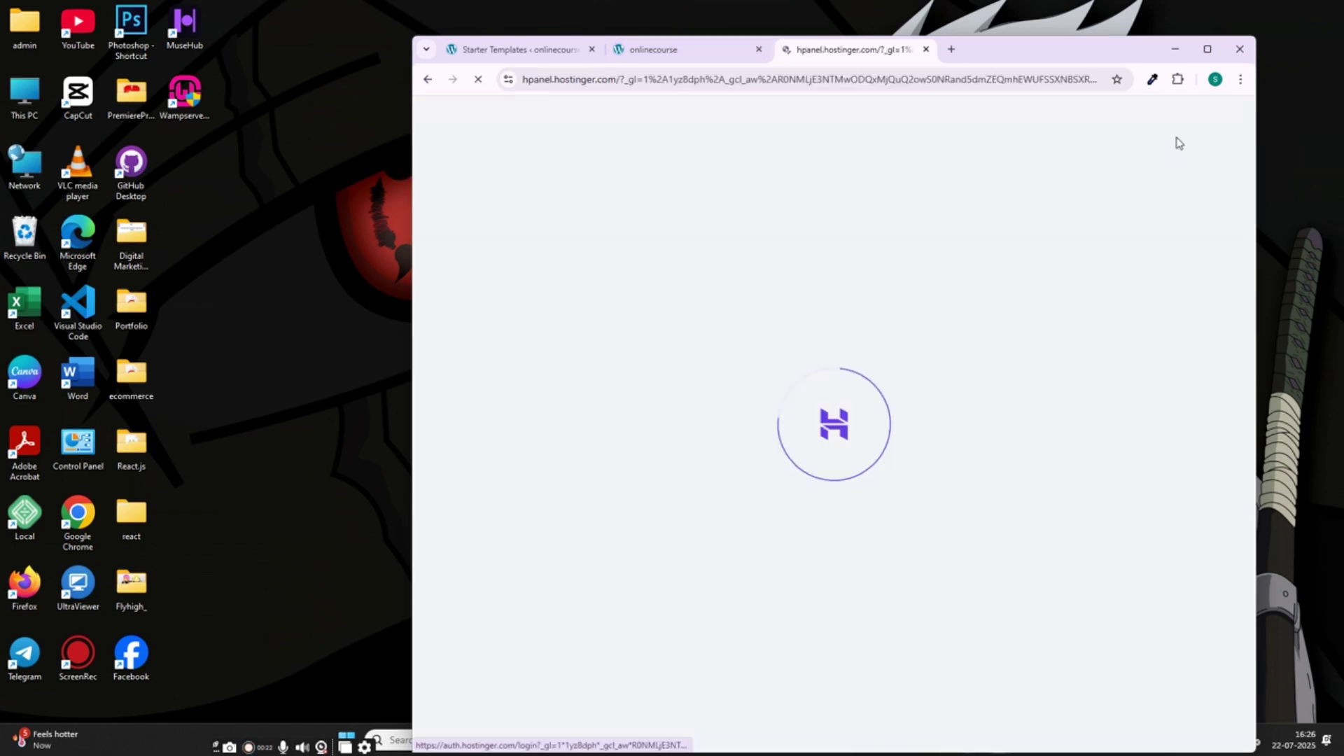
# Step: Check the onlinecourse site and the template library sync while the Hostinger dashboard loads
pyautogui.click(684, 51)
pyautogui.click(808, 62)
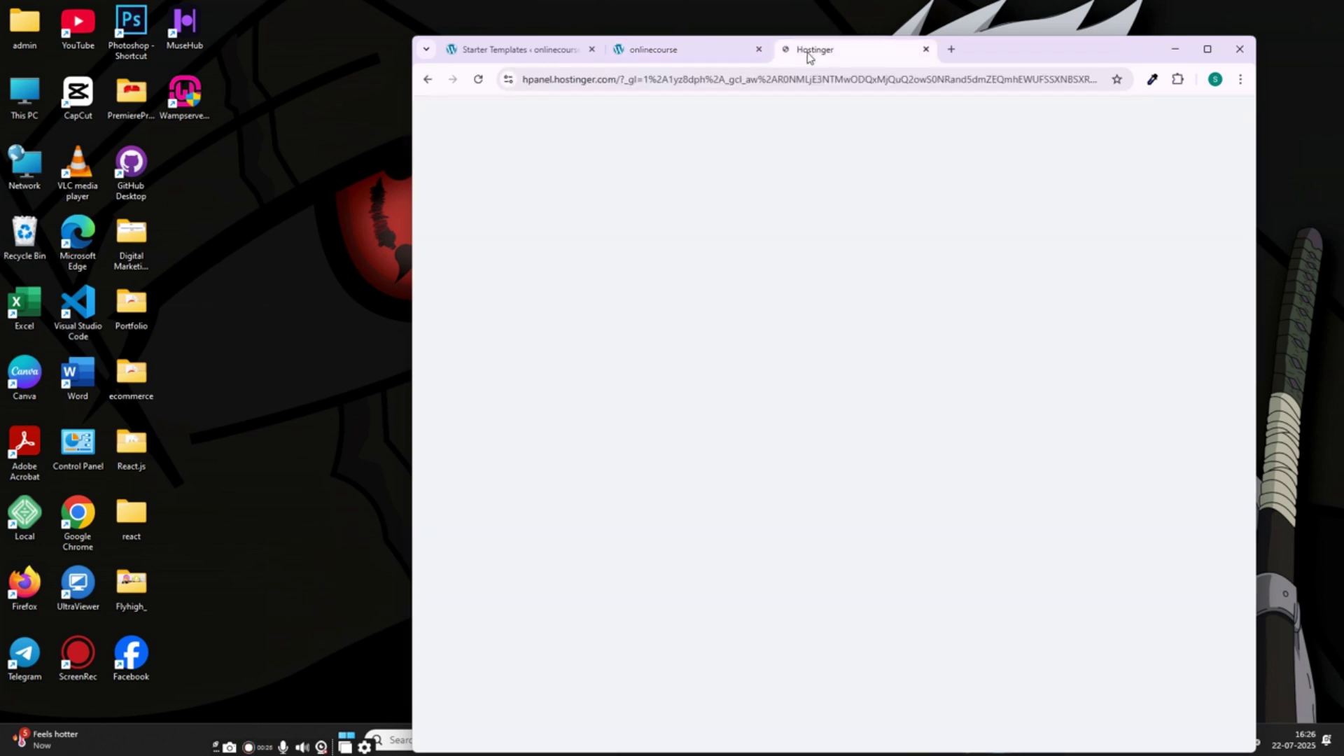
pyautogui.click(560, 53)
pyautogui.click(625, 54)
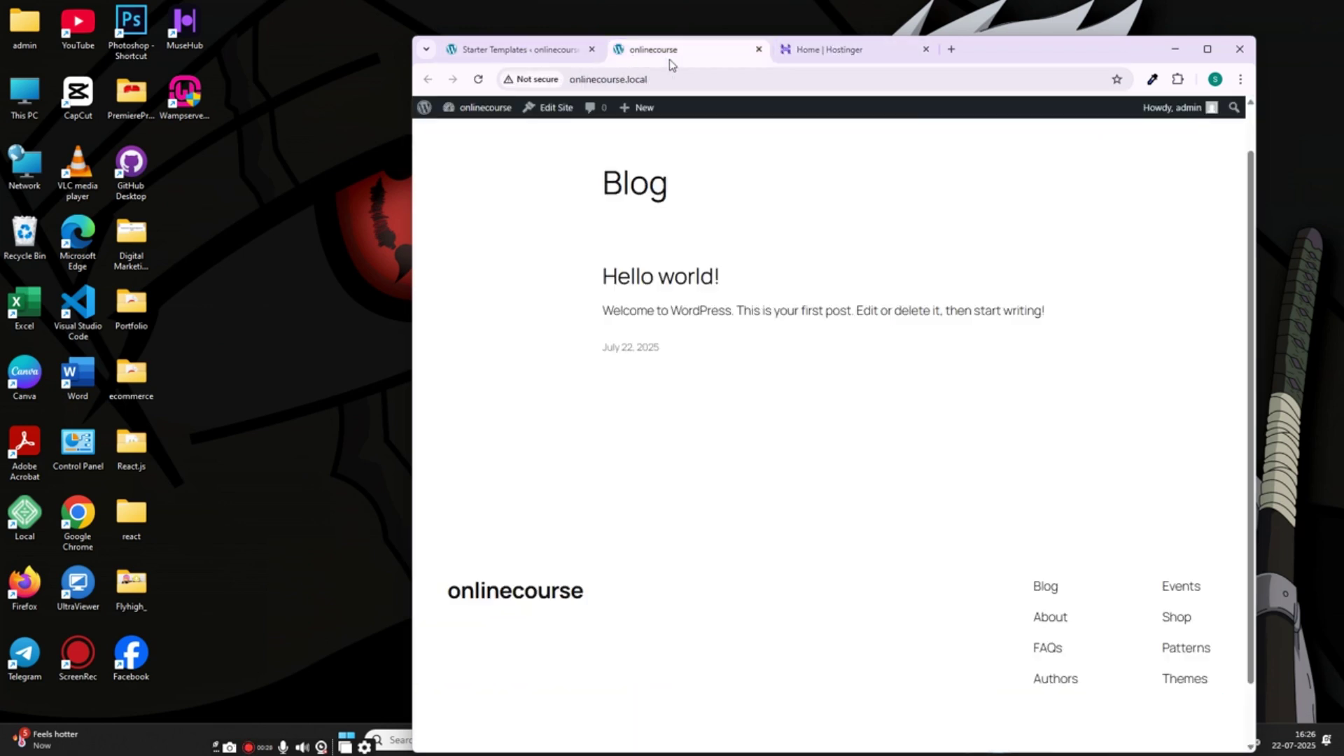
pyautogui.click(822, 50)
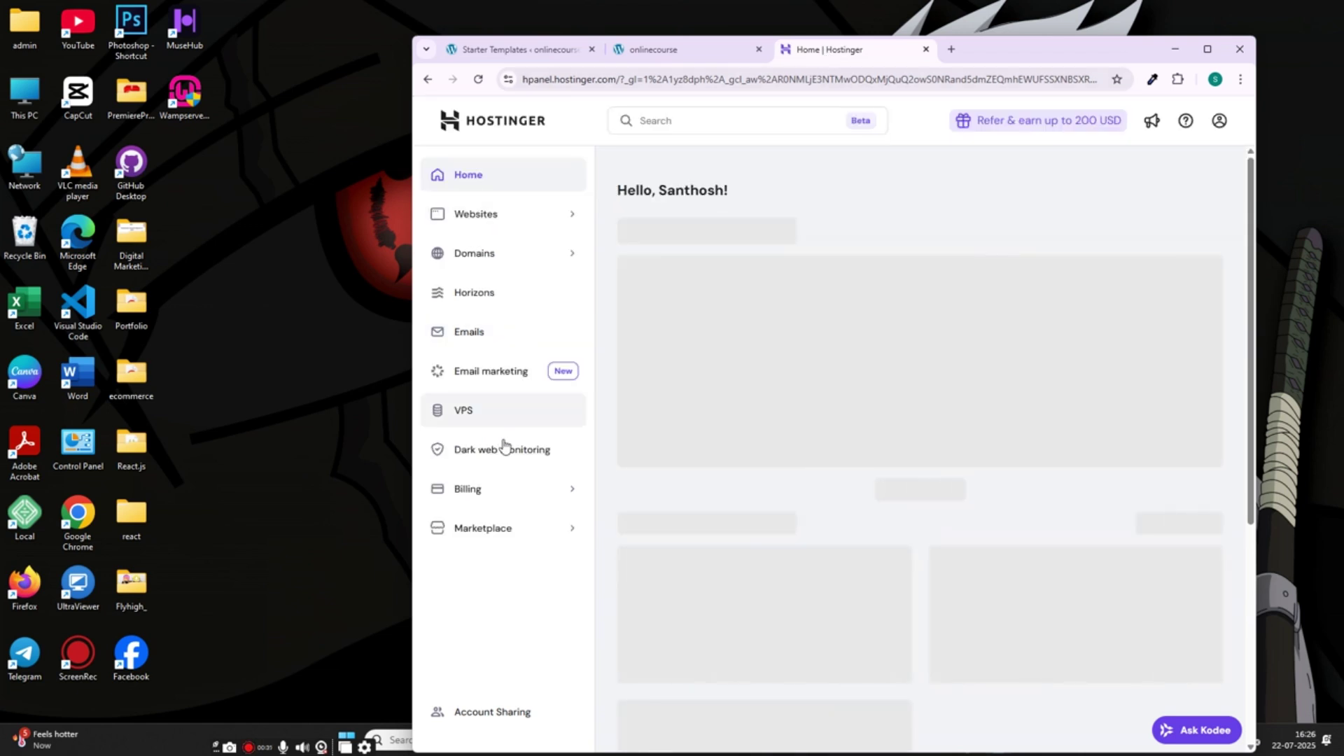
pyautogui.click(658, 62)
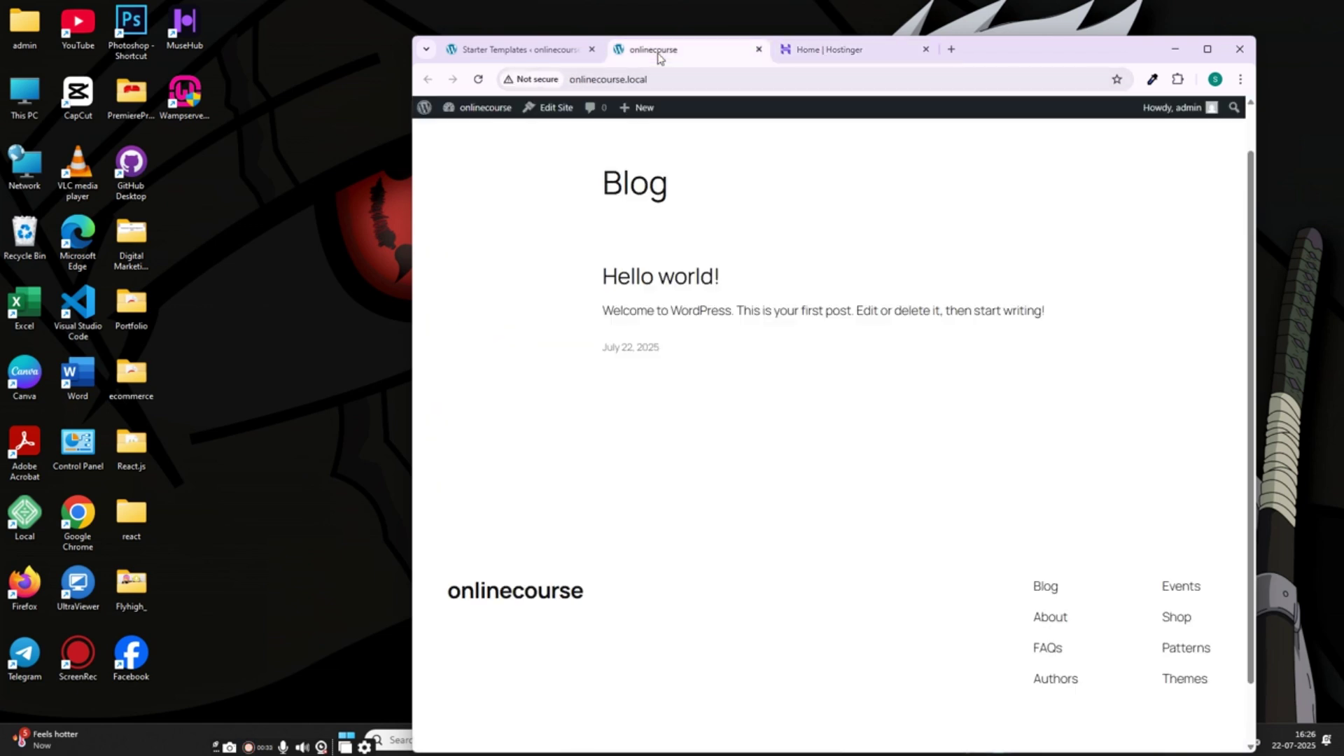
pyautogui.click(558, 50)
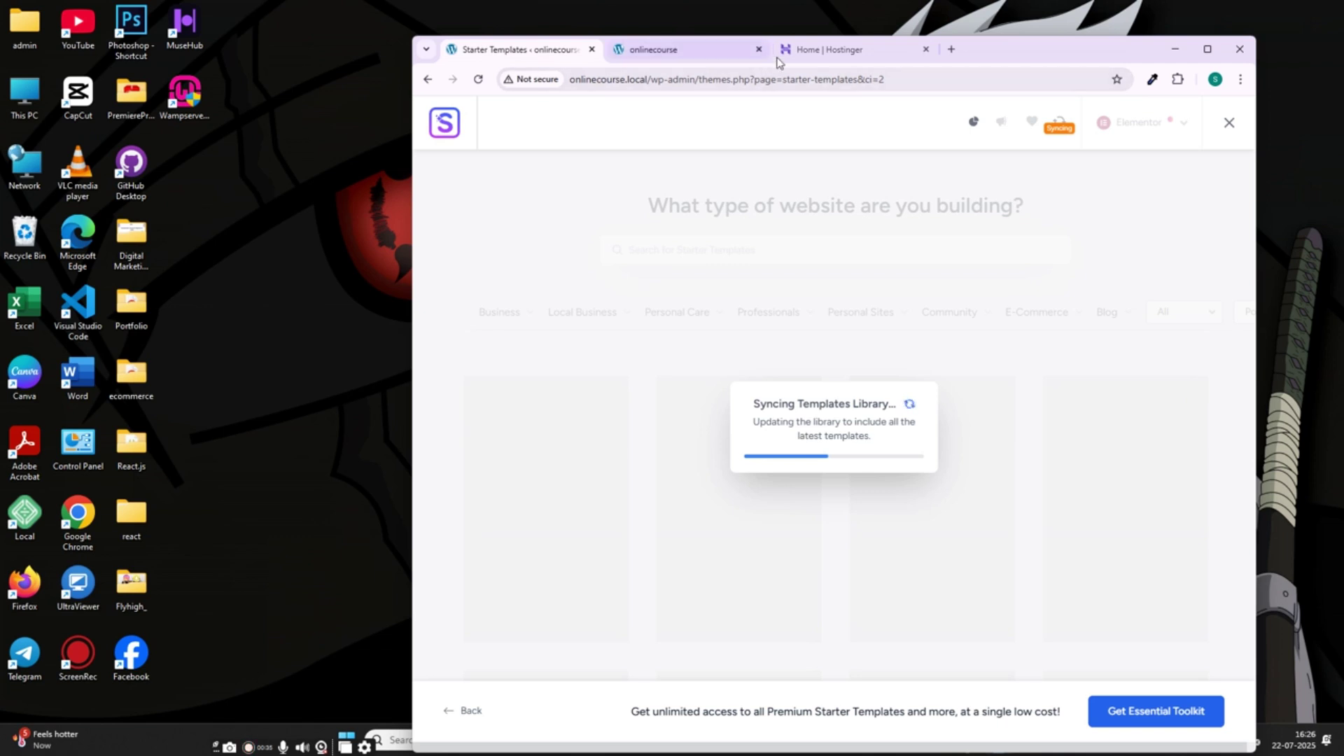
pyautogui.click(798, 54)
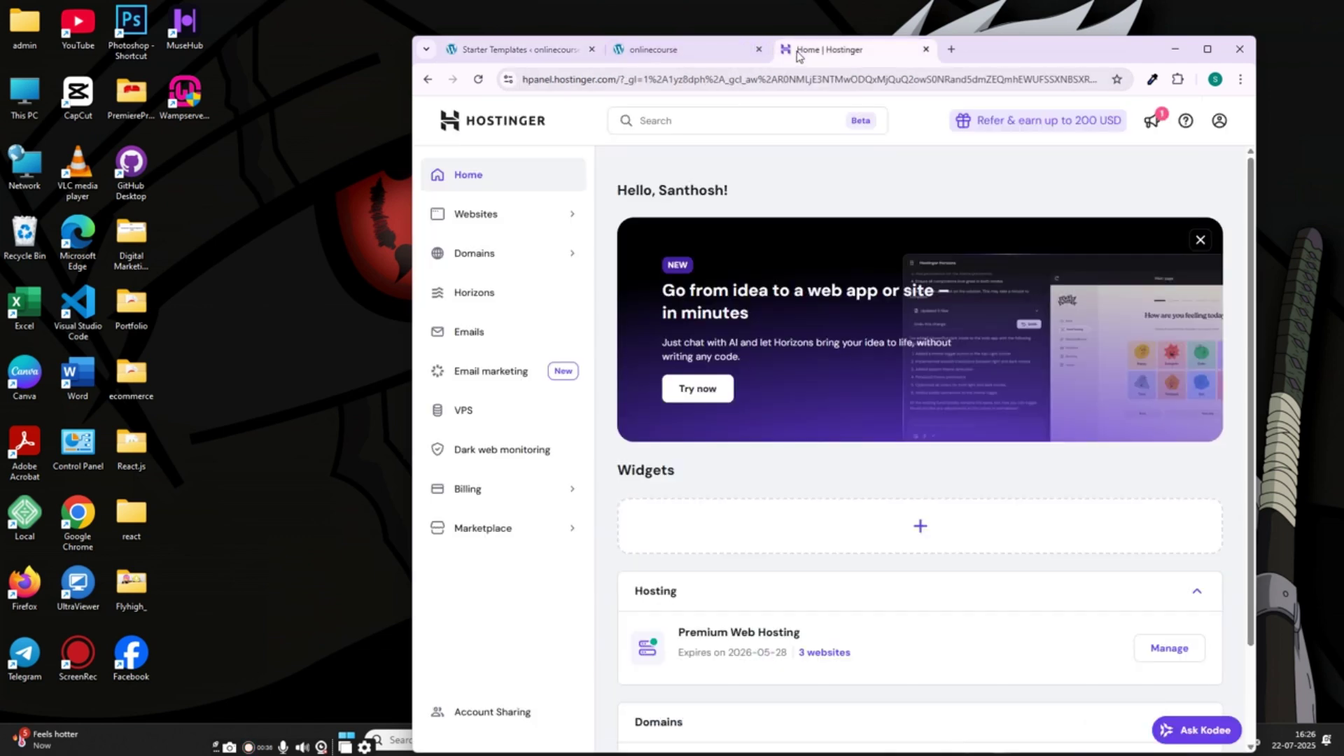
# Step: Go back from the account dashboard to the Hostinger homepage and review its Premium, Business and Cloud Startup plans
pyautogui.click(1218, 121)
pyautogui.click(695, 121)
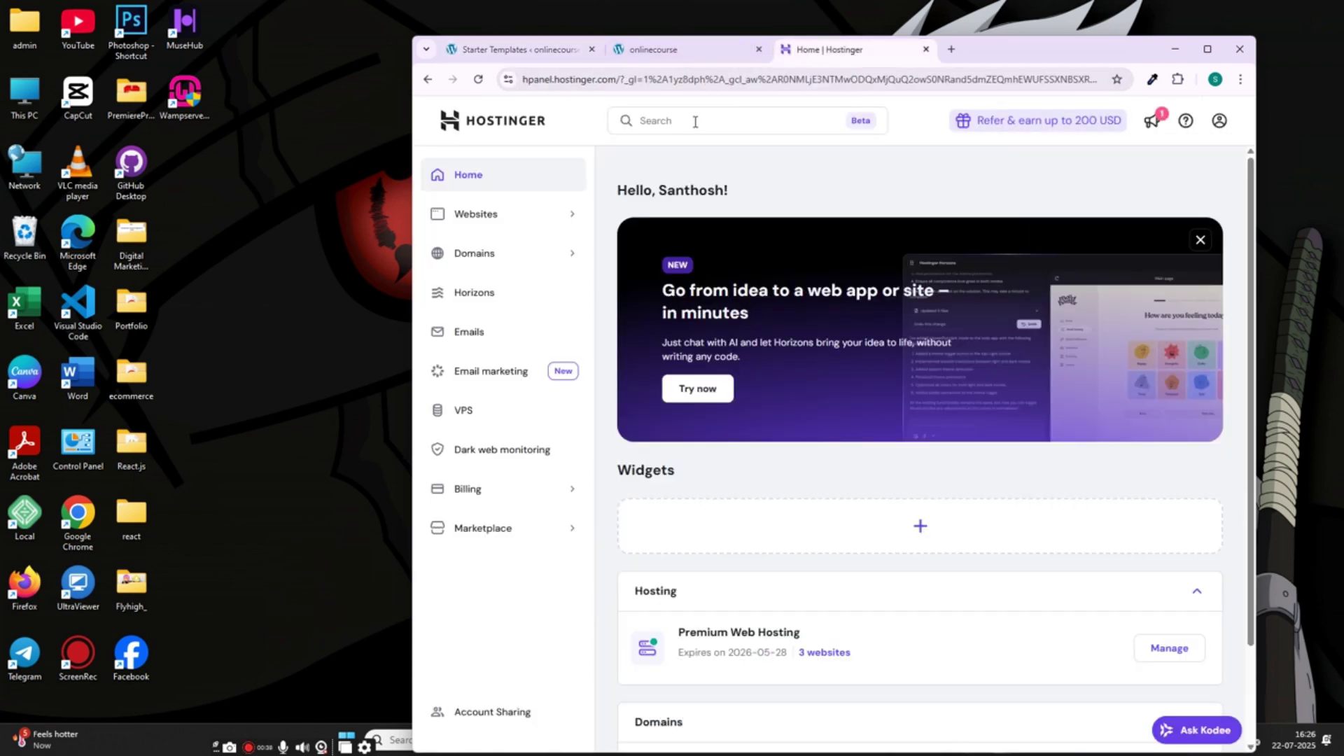
pyautogui.click(427, 81)
pyautogui.scroll(-10, 733, 350)
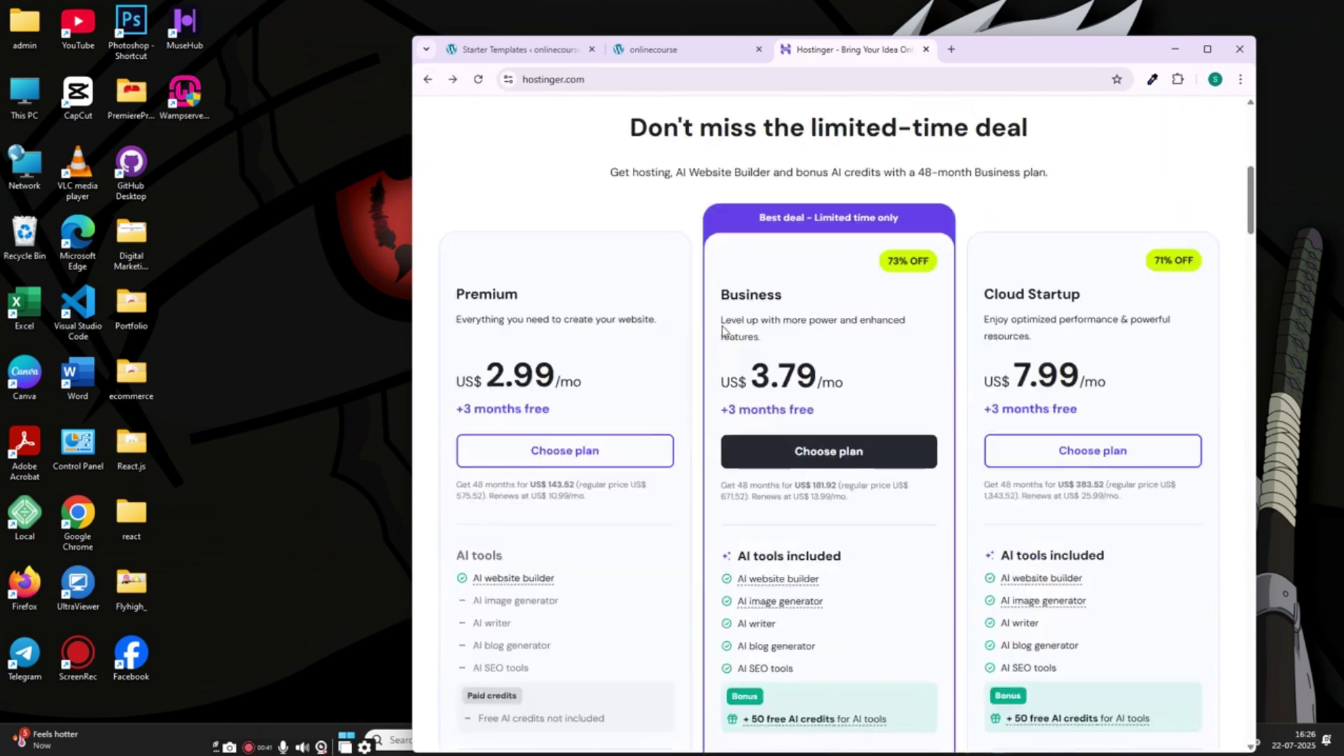
pyautogui.scroll(10, 733, 350)
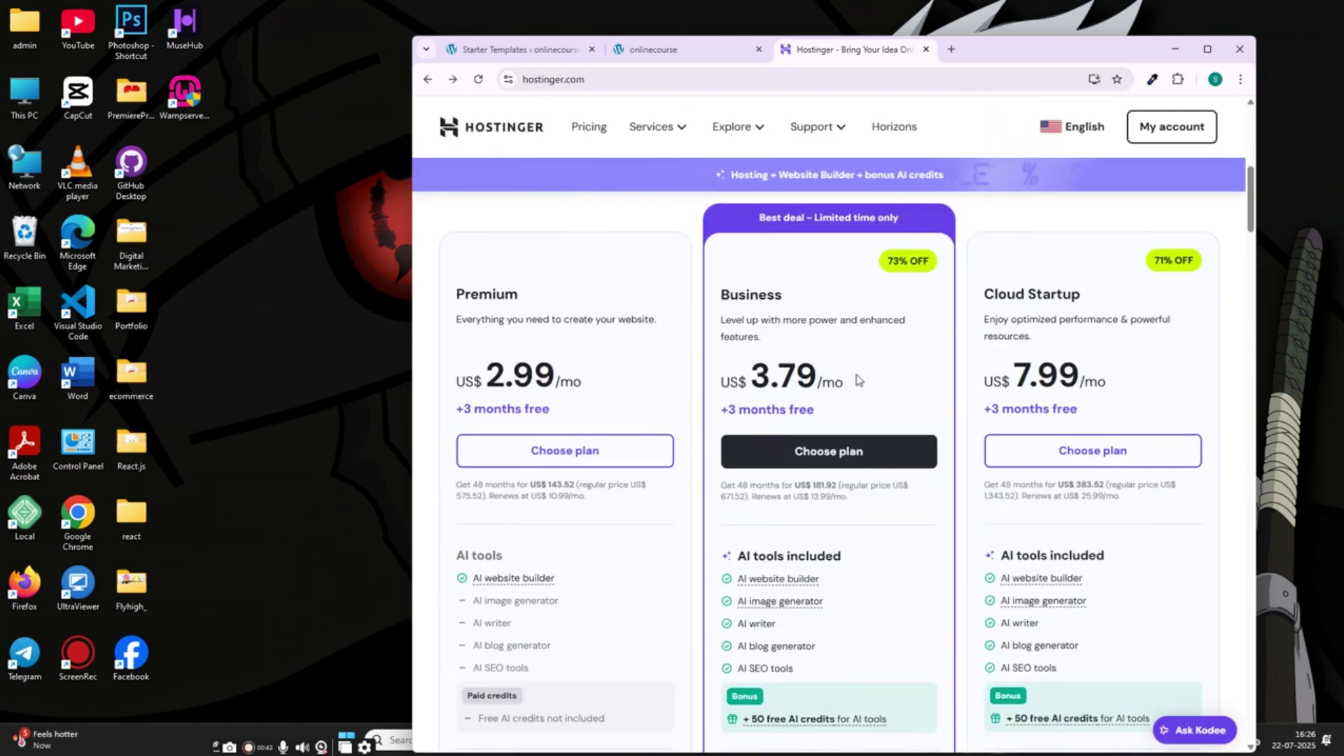
# Step: Change the Hostinger web address from the .com to the .in domain and load that site
pyautogui.click(598, 82)
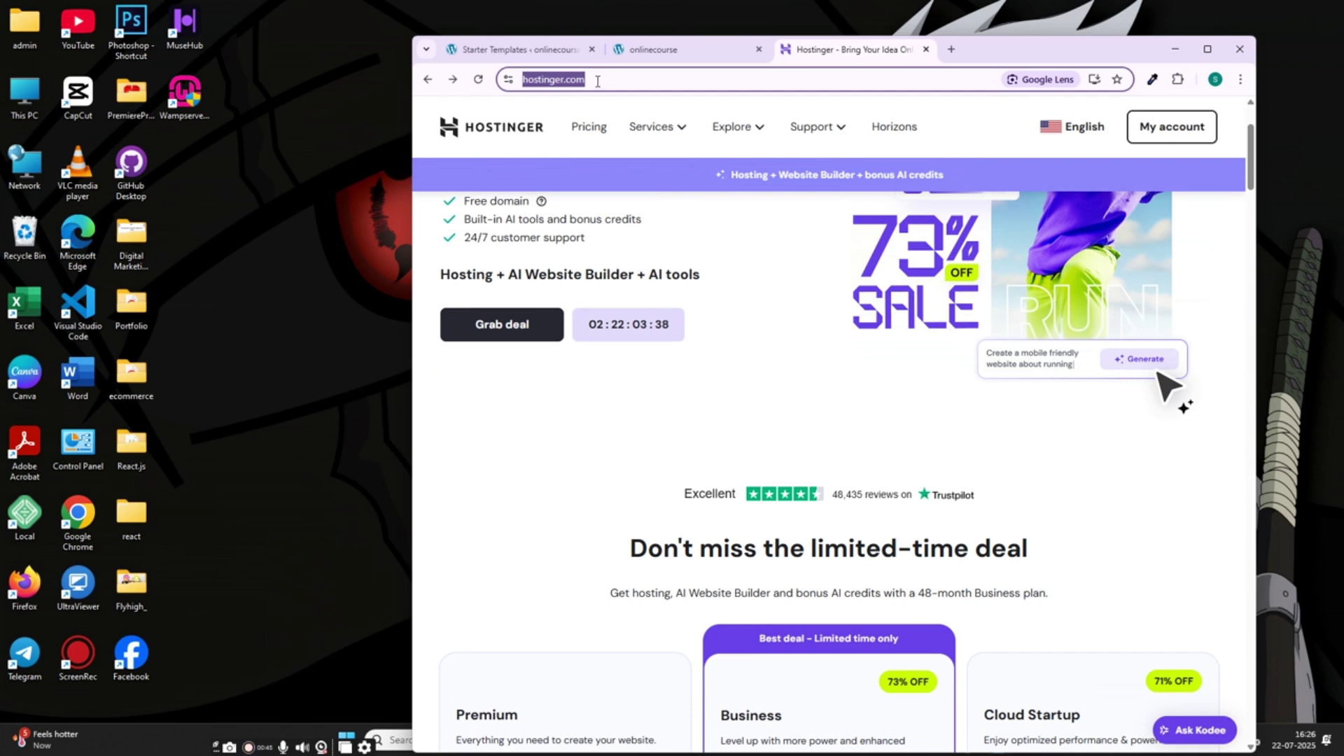
pyautogui.click(599, 82)
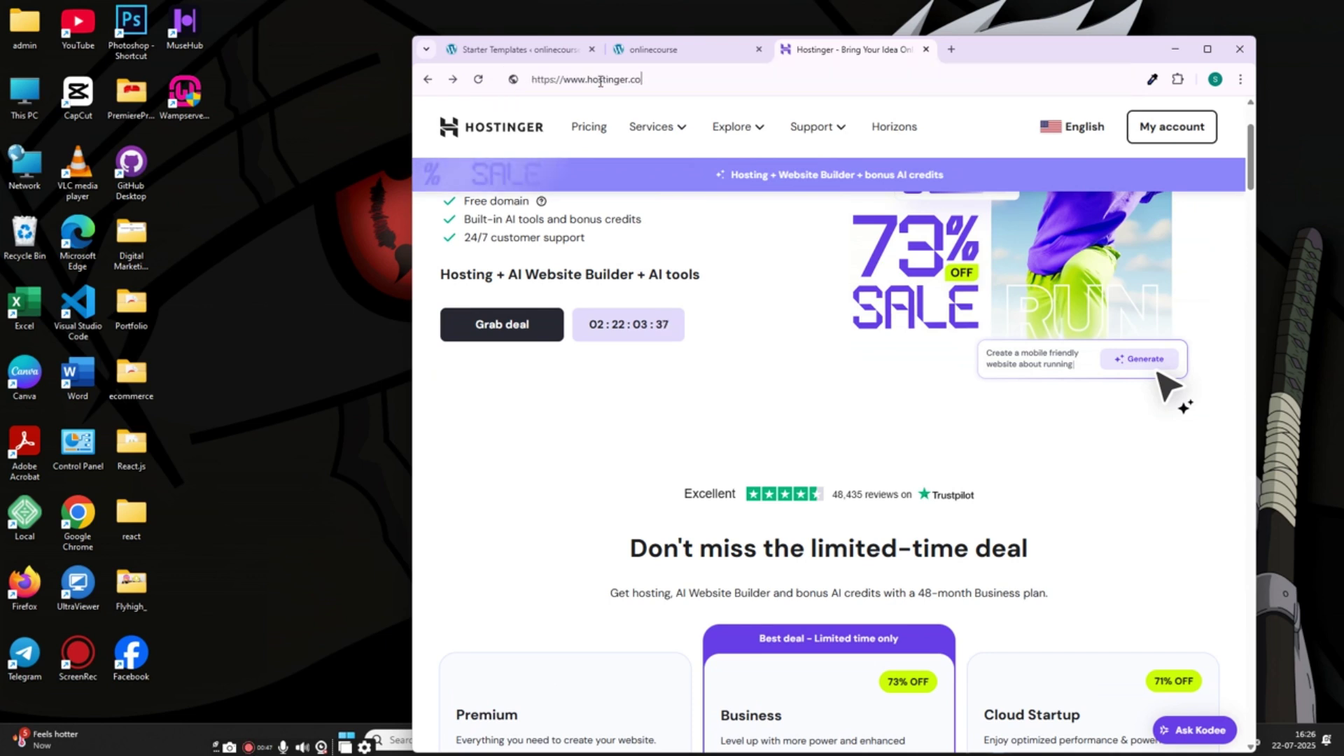
pyautogui.press('BackSpace')
pyautogui.press('BackSpace')
pyautogui.press('BackSpace')
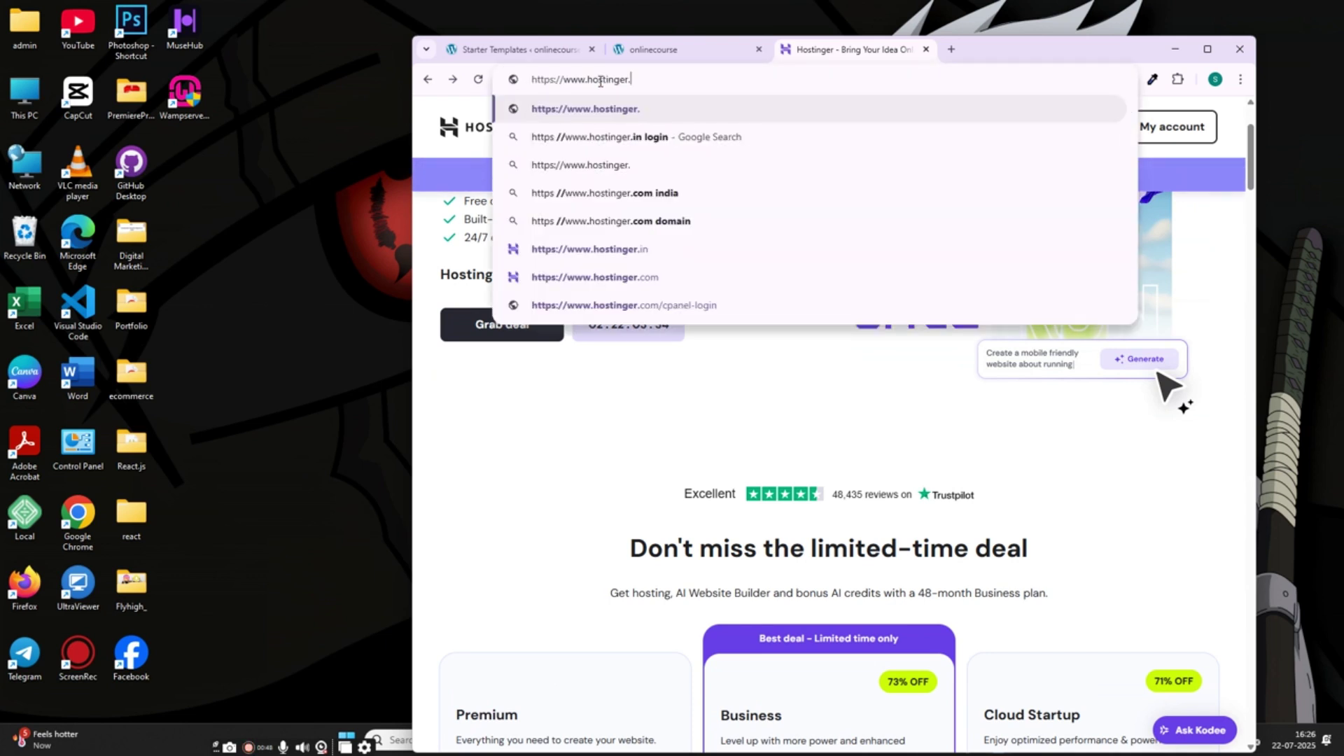
pyautogui.write('in')
pyautogui.press('Return')
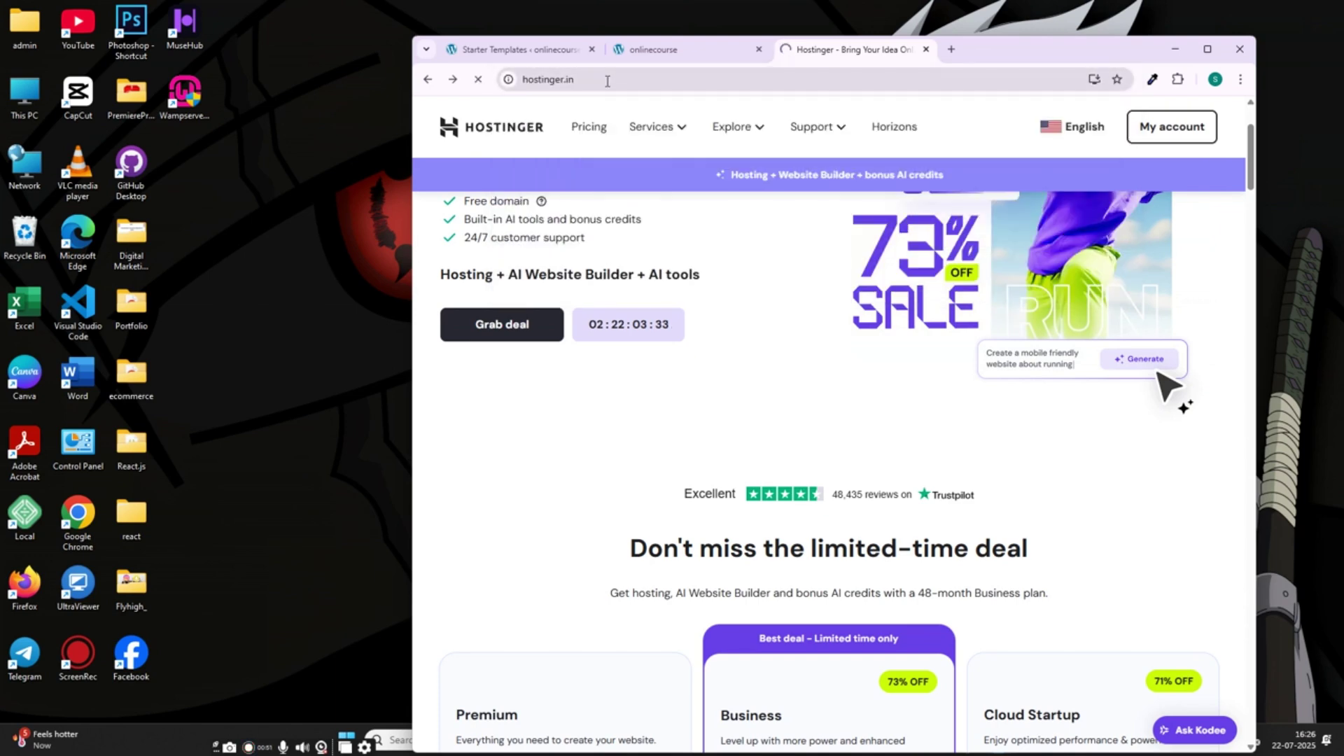
# Step: Examine the prices and features of the Single and Premium plans in the plan comparison
pyautogui.scroll(-5, 588, 450)
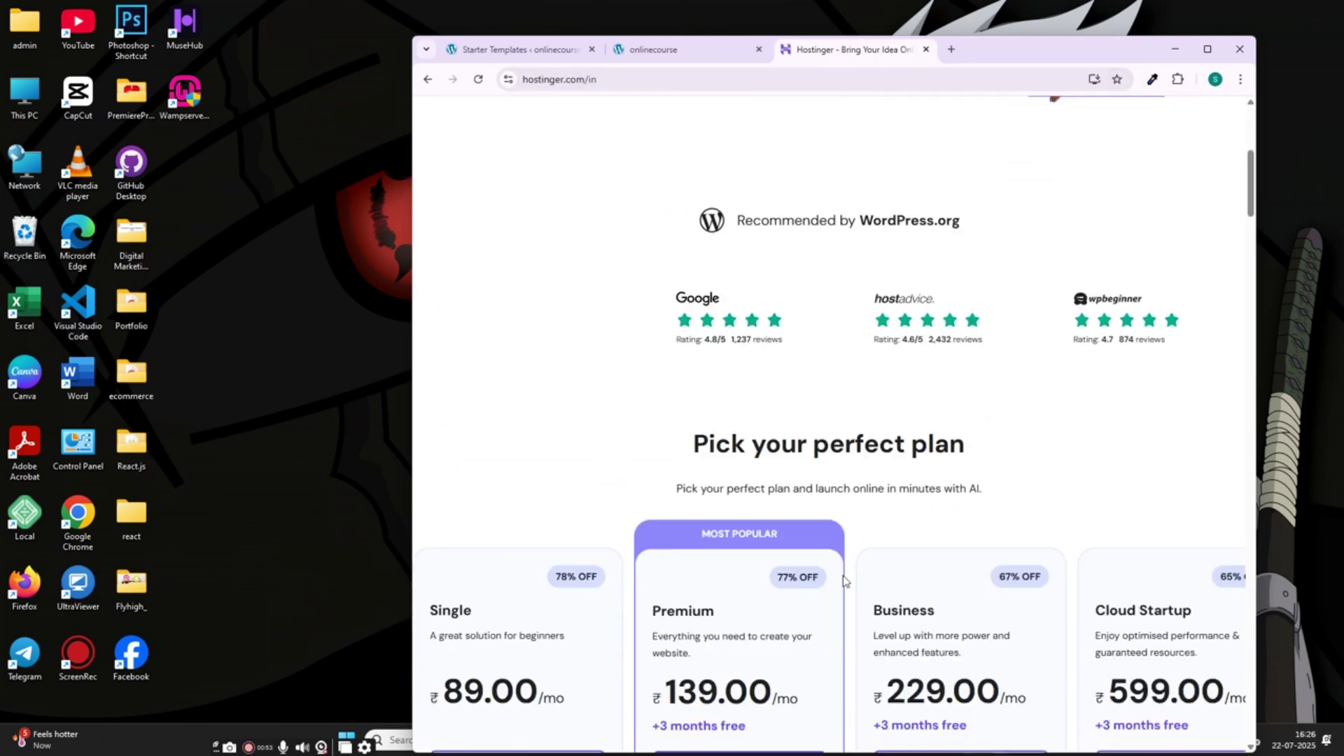
pyautogui.scroll(-5, 845, 581)
pyautogui.moveTo(713, 366); pyautogui.dragTo(845, 320)
pyautogui.click(823, 327)
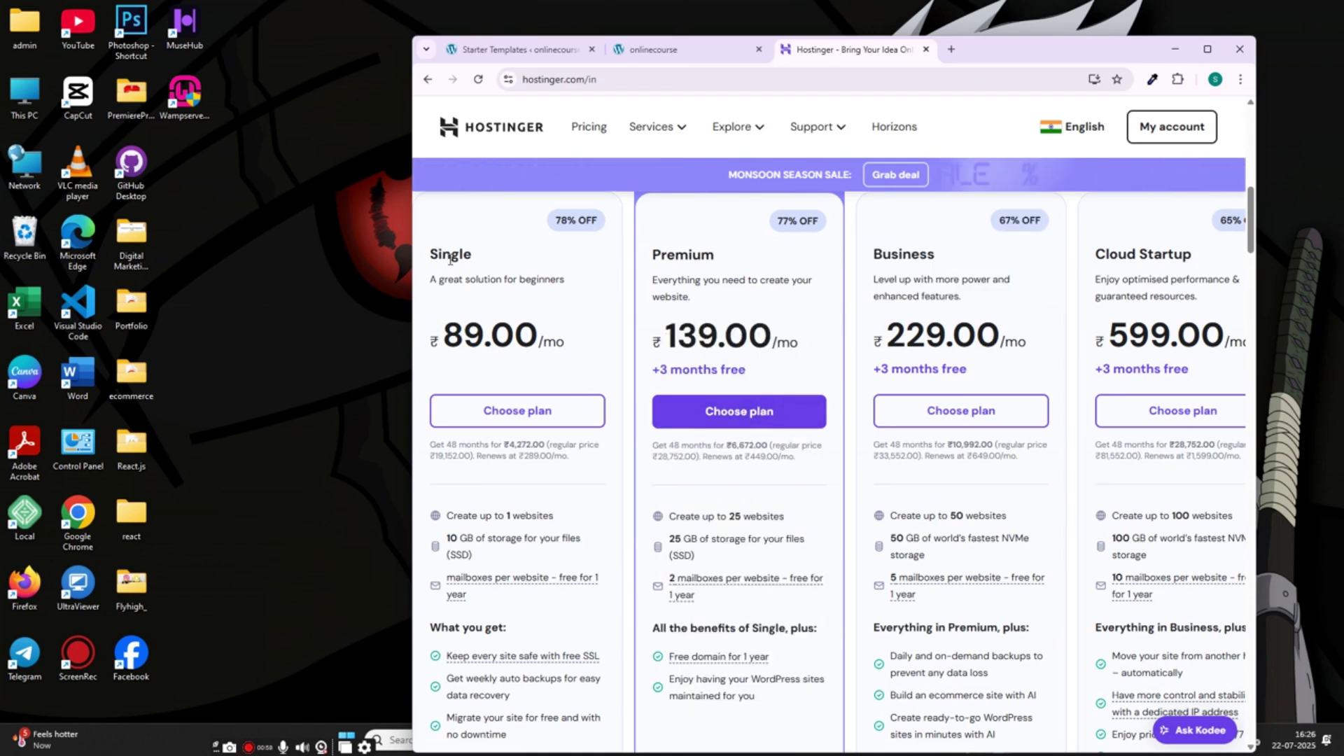
pyautogui.moveTo(439, 253); pyautogui.dragTo(598, 578)
pyautogui.click(712, 535)
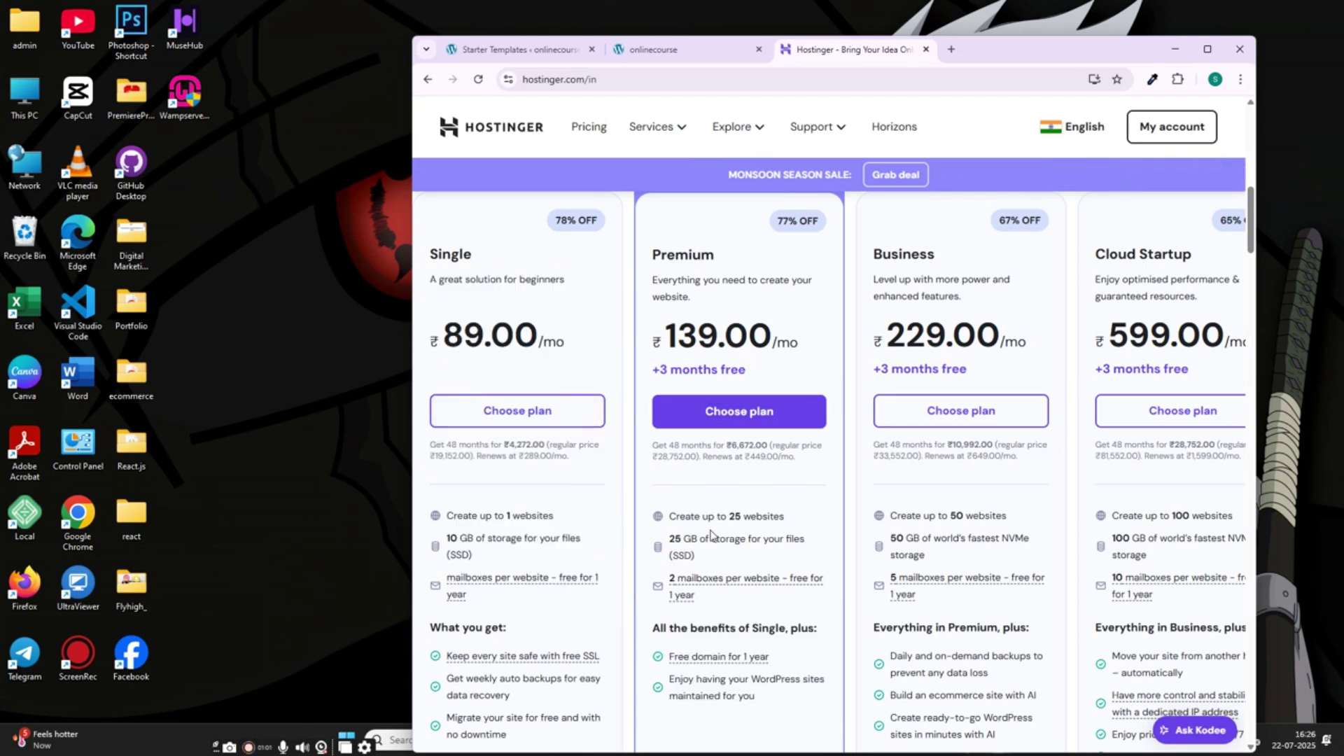
# Step: Choose the Premium hosting plan to open its cart, and switch back to the onlinecourse site
pyautogui.scroll(-3, 699, 471)
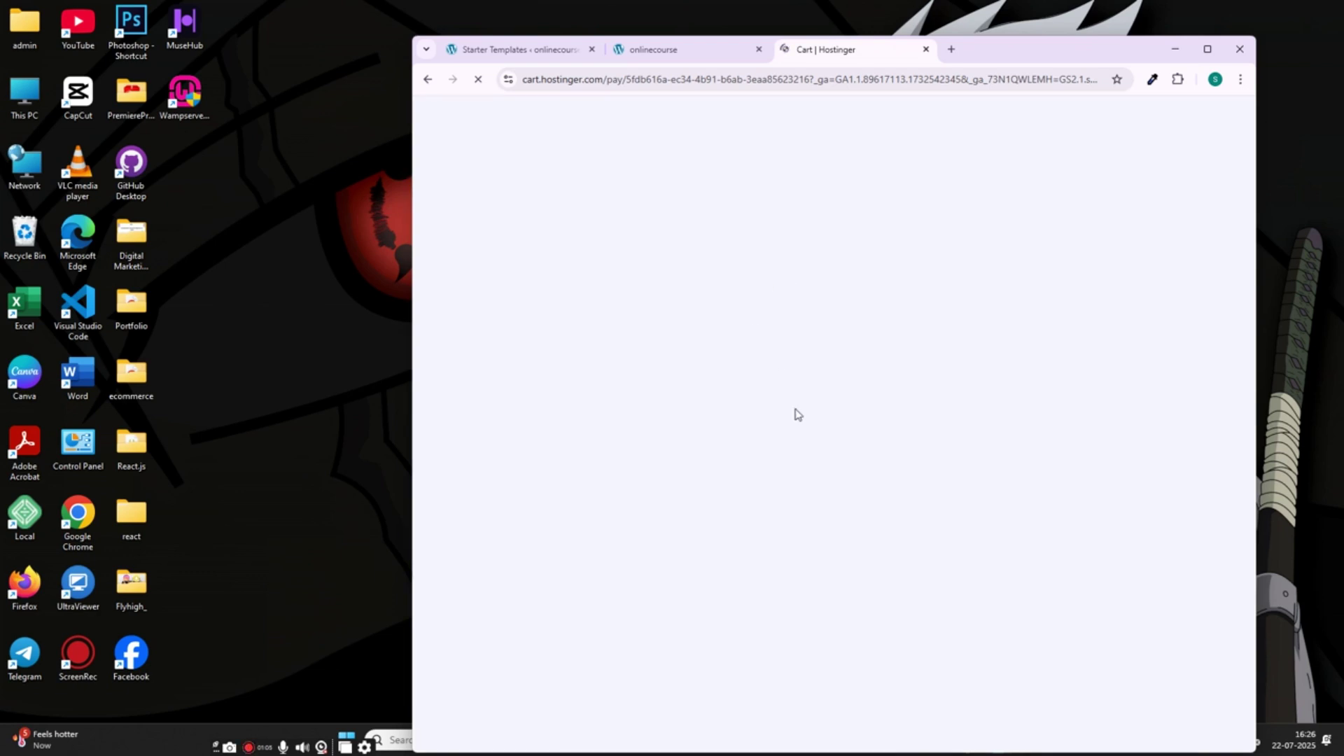
pyautogui.click(684, 50)
pyautogui.click(812, 51)
pyautogui.click(665, 50)
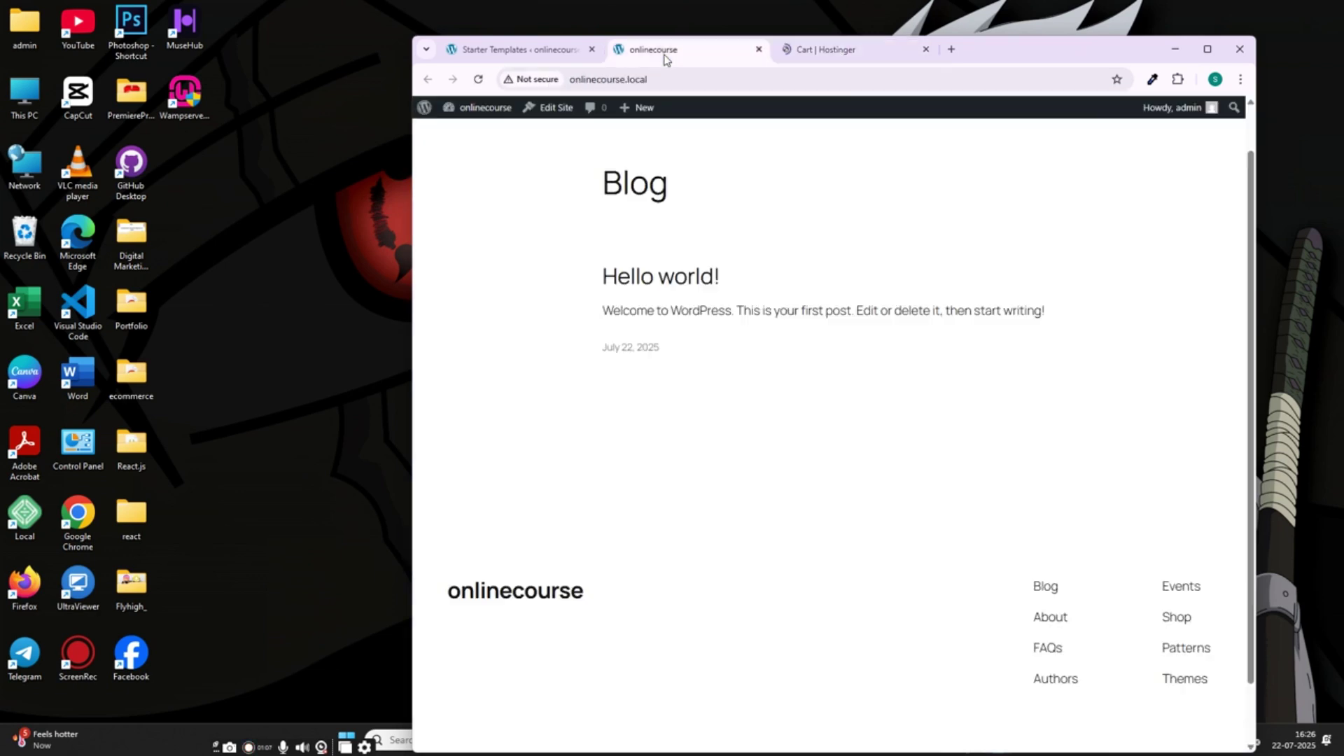
# Step: Return to the Hostinger plan comparison, maximize the browser window, and review the prices and features of the four hosting plans
pyautogui.click(838, 55)
pyautogui.click(428, 79)
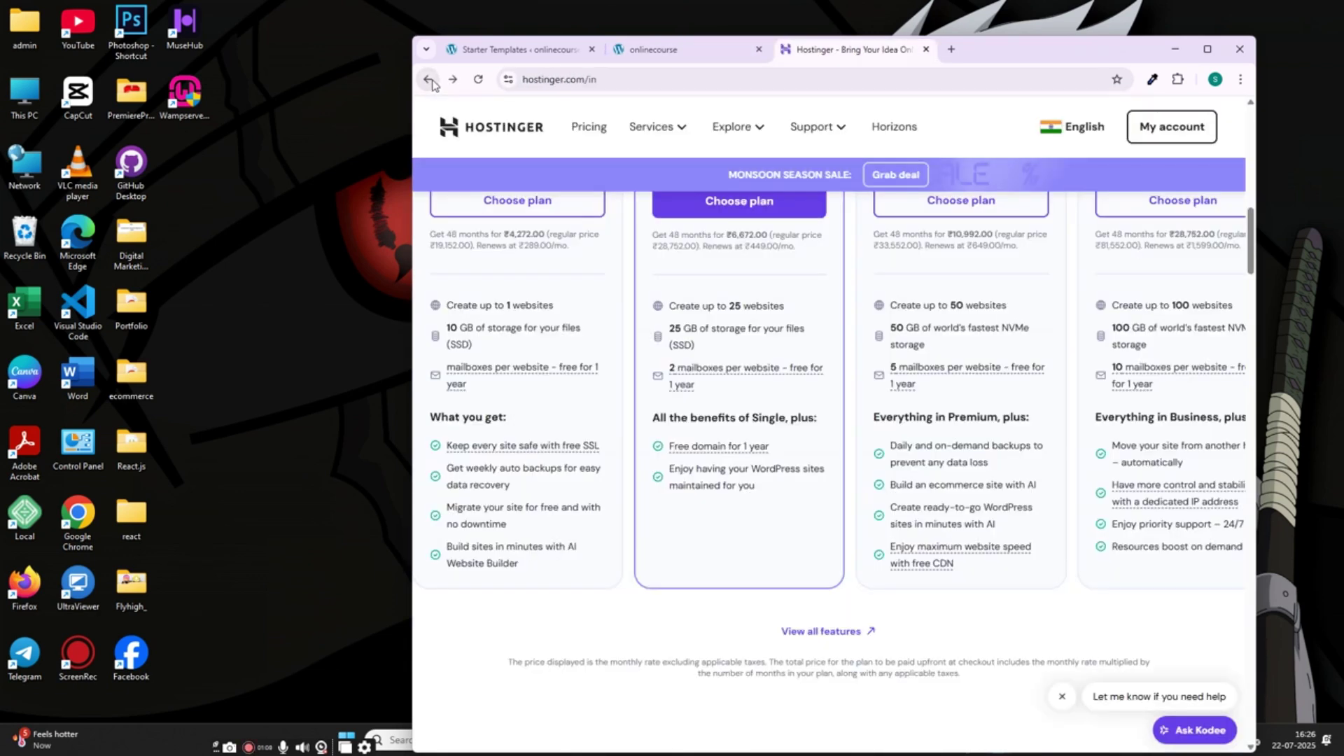
pyautogui.scroll(5, 756, 404)
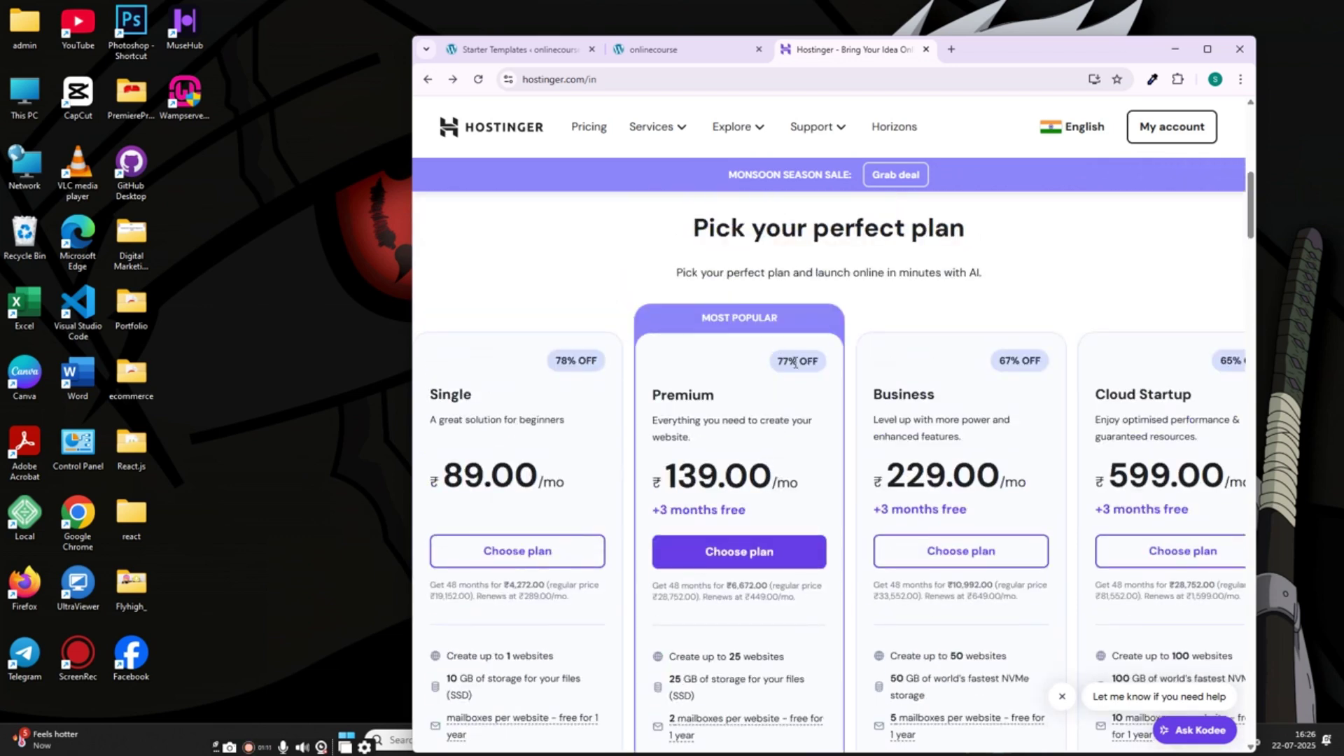
pyautogui.scroll(-1, 735, 595)
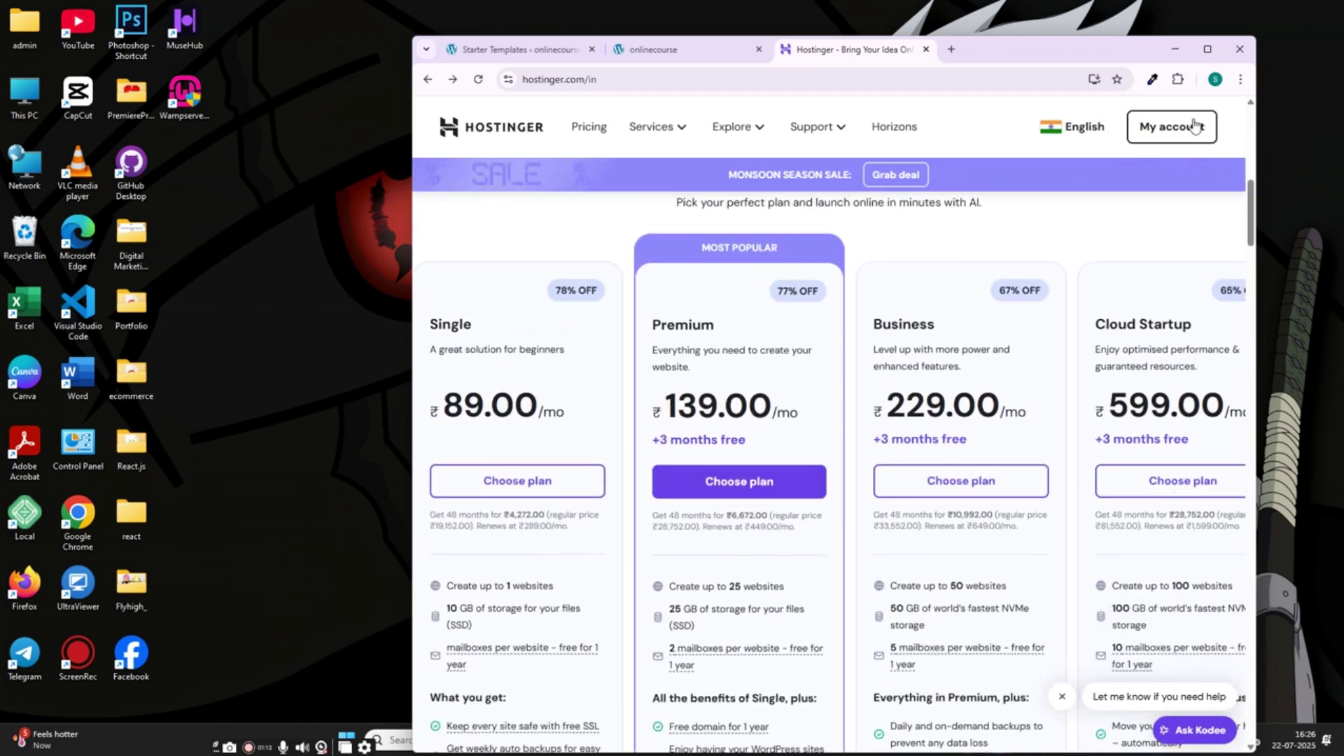
pyautogui.click(1207, 51)
pyautogui.scroll(-8, 1015, 580)
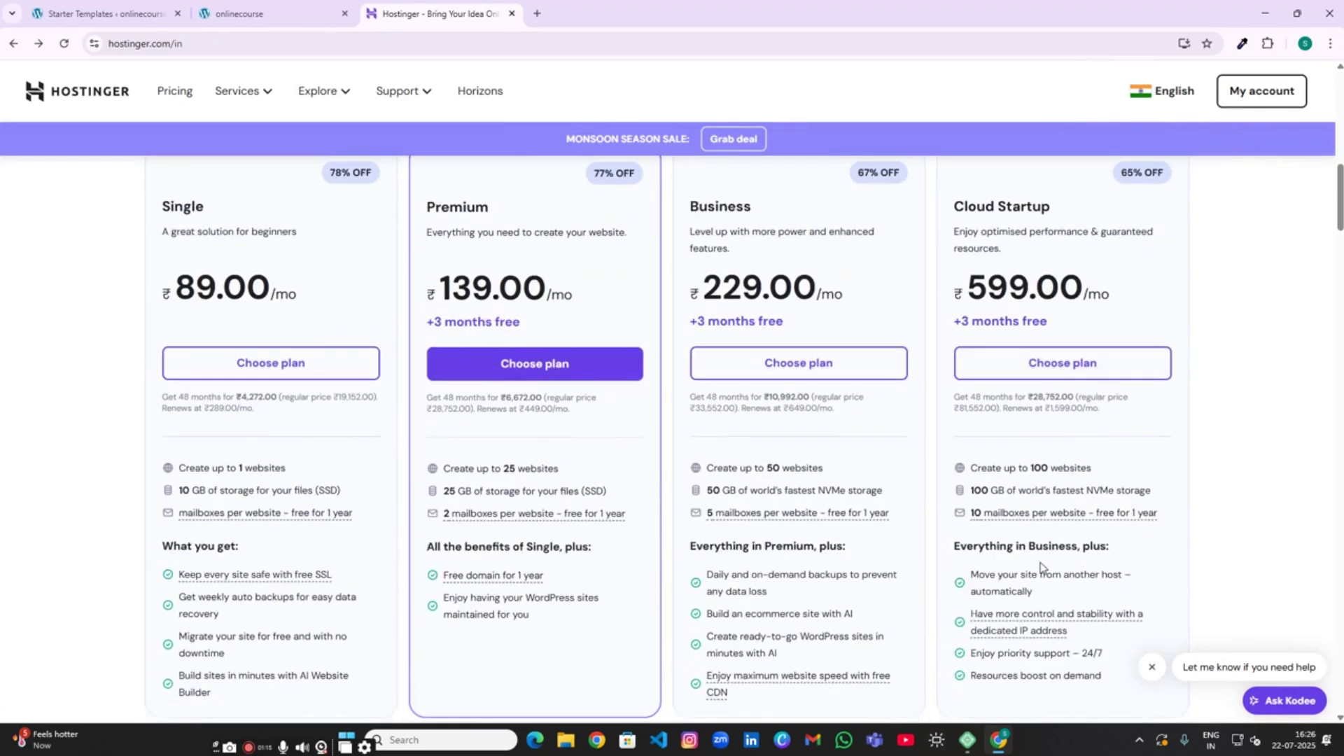
pyautogui.scroll(3, 1044, 513)
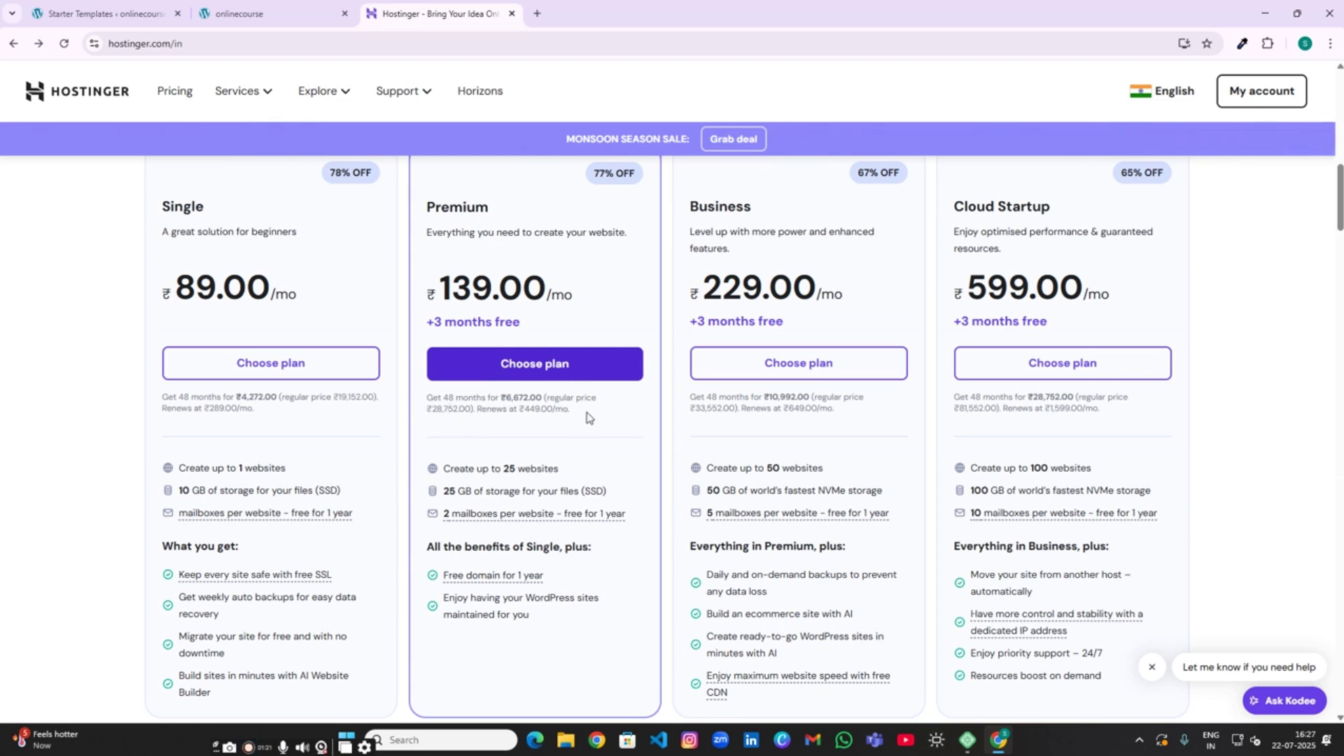
# Step: Choose the Premium hosting plan to open its cart, checking the template library sync while the cart loads
pyautogui.click(535, 369)
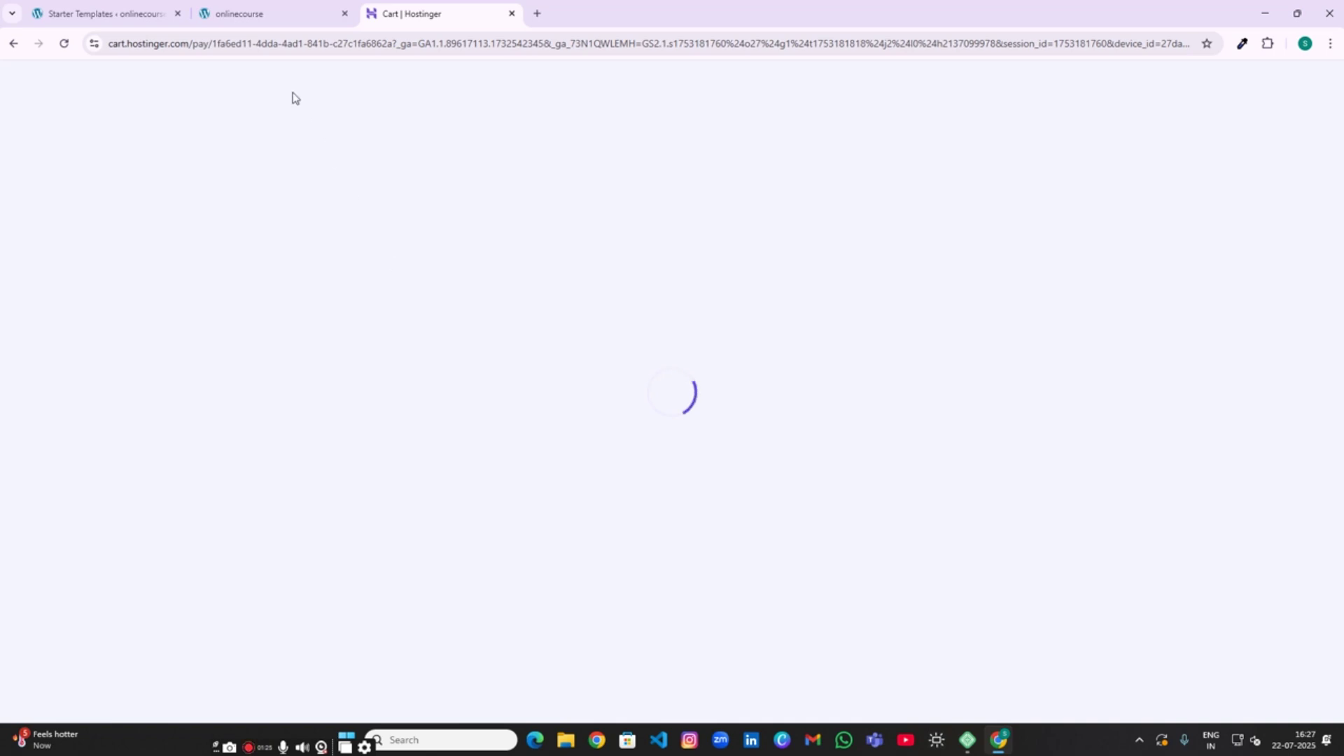
pyautogui.click(260, 14)
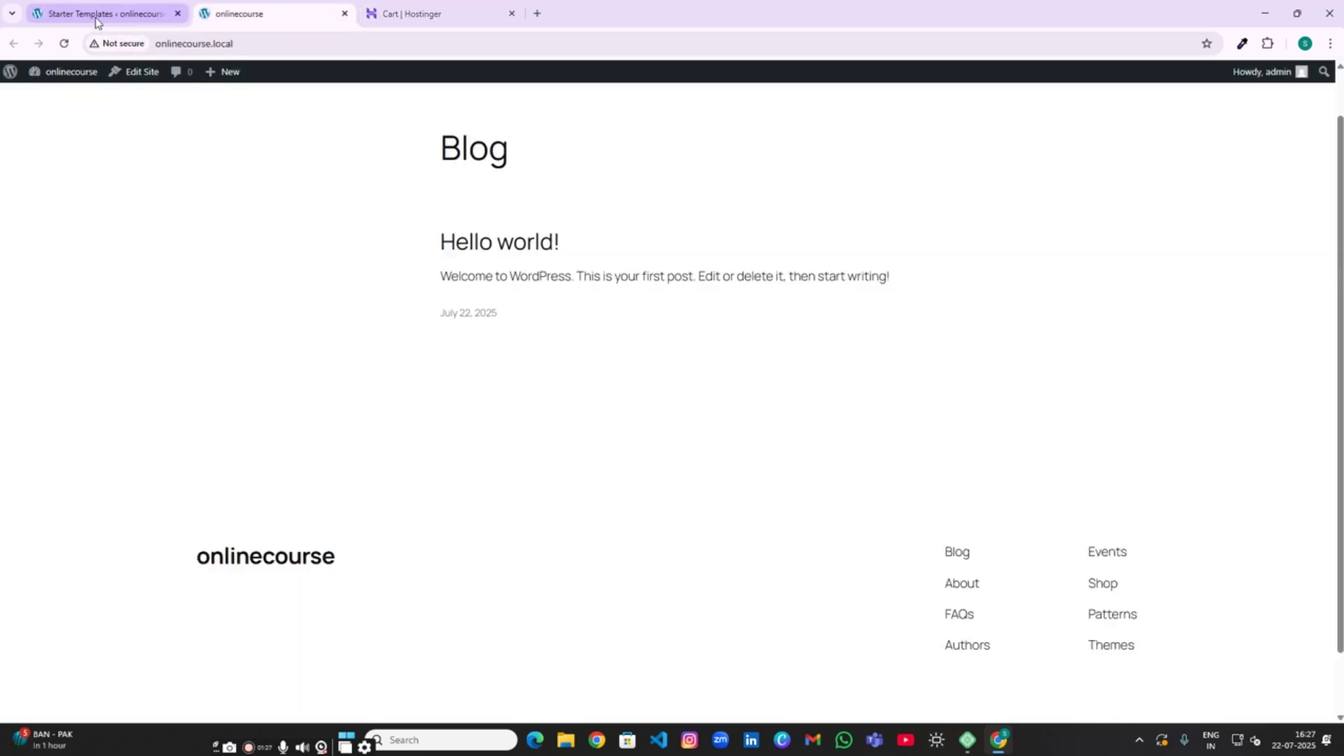
pyautogui.click(95, 21)
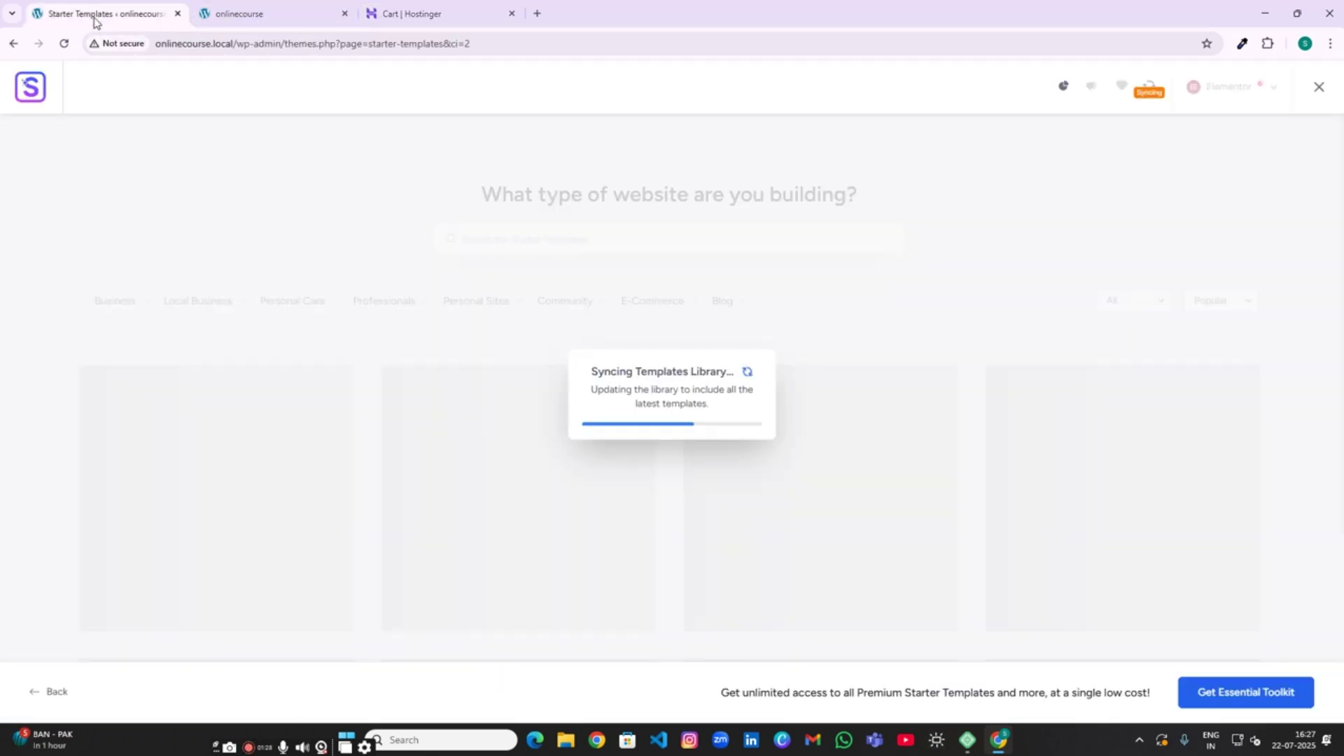
pyautogui.click(424, 13)
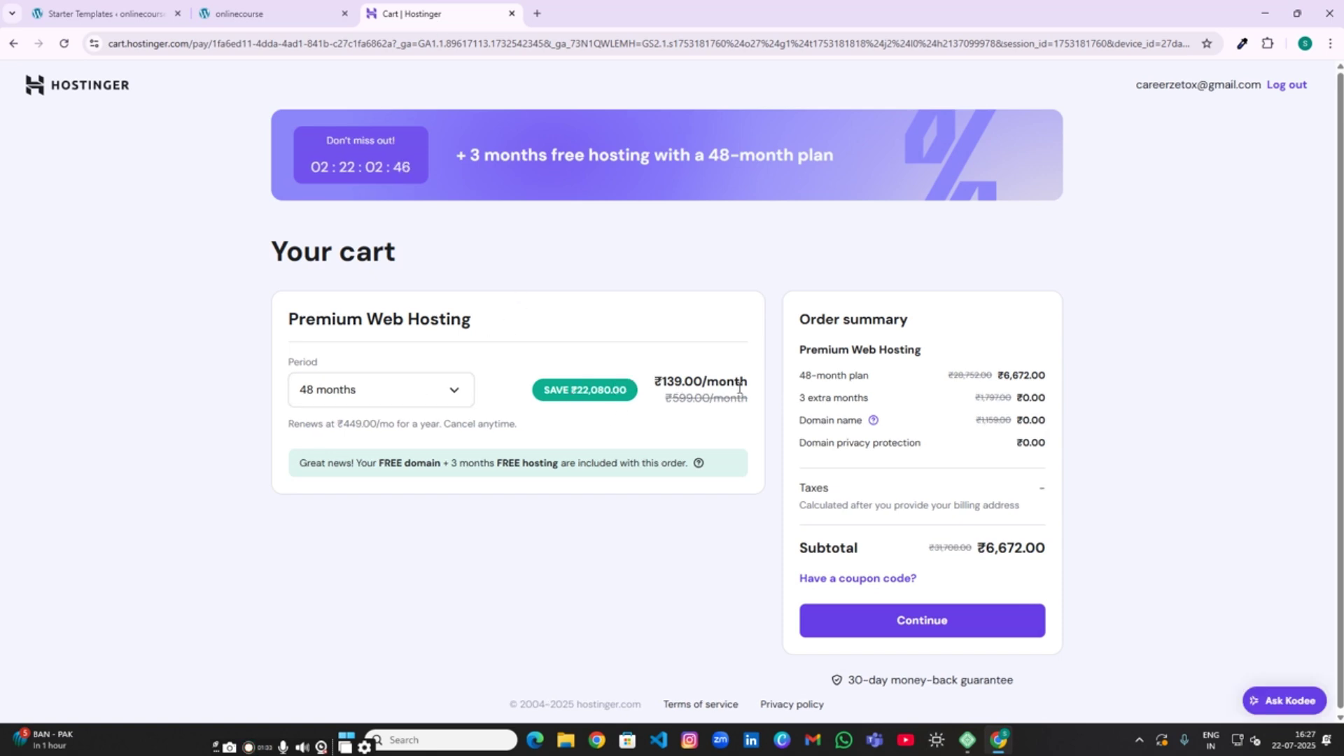
# Step: Compare the Premium plan's monthly price for the 12-month and 48-month billing periods in the cart
pyautogui.click(430, 384)
pyautogui.click(410, 459)
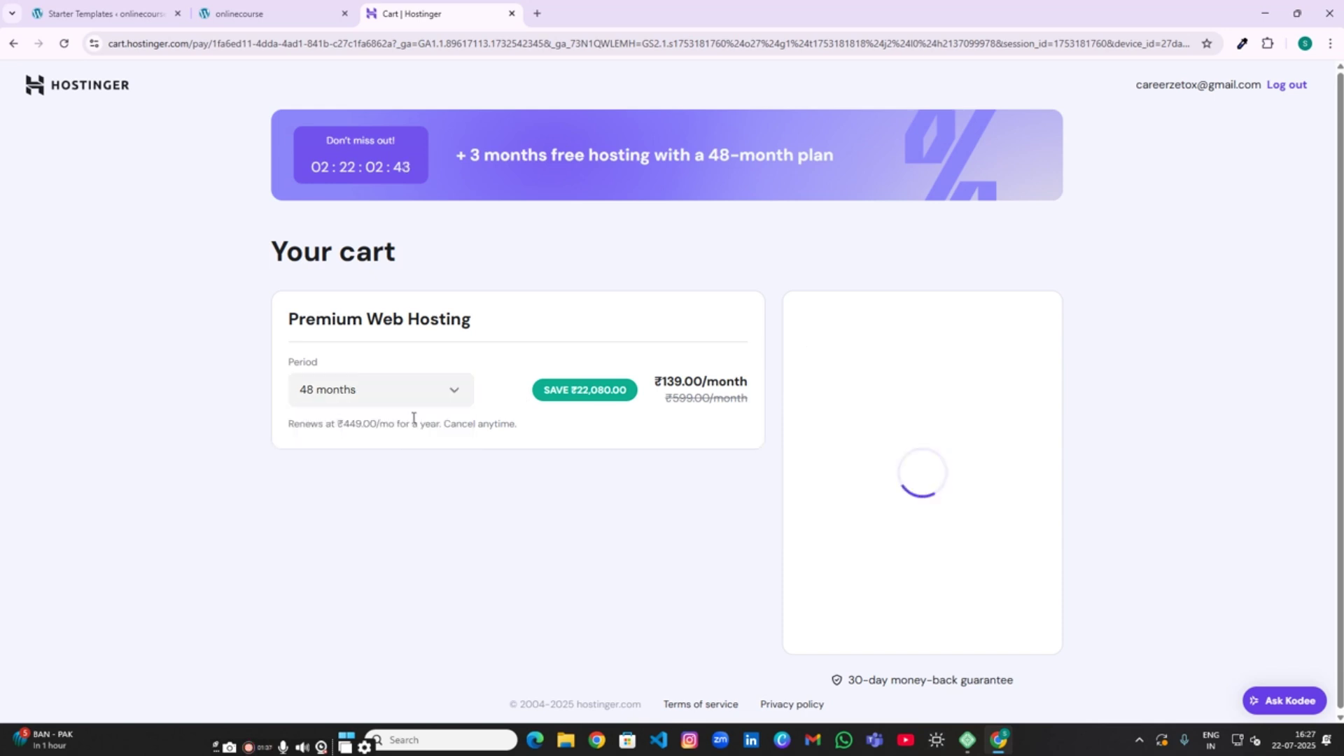
pyautogui.moveTo(662, 381); pyautogui.dragTo(724, 383)
pyautogui.click(351, 399)
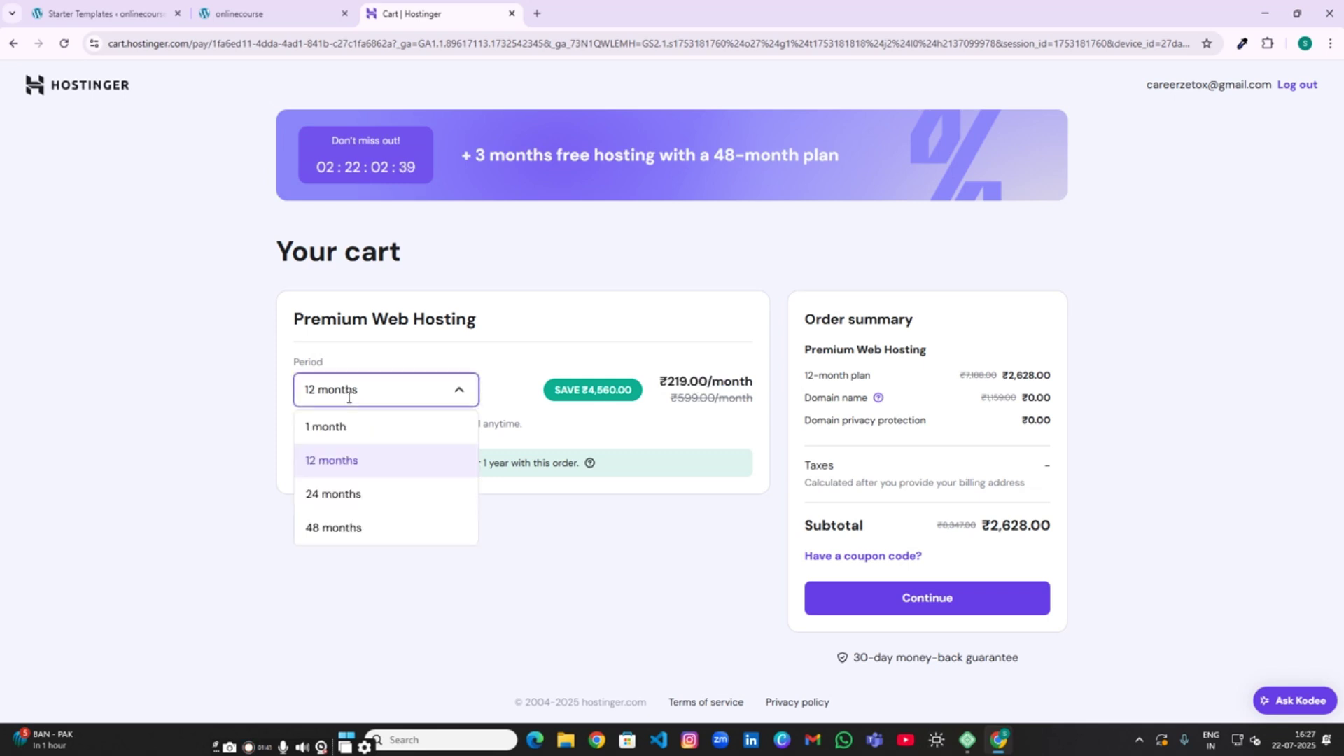
pyautogui.click(364, 524)
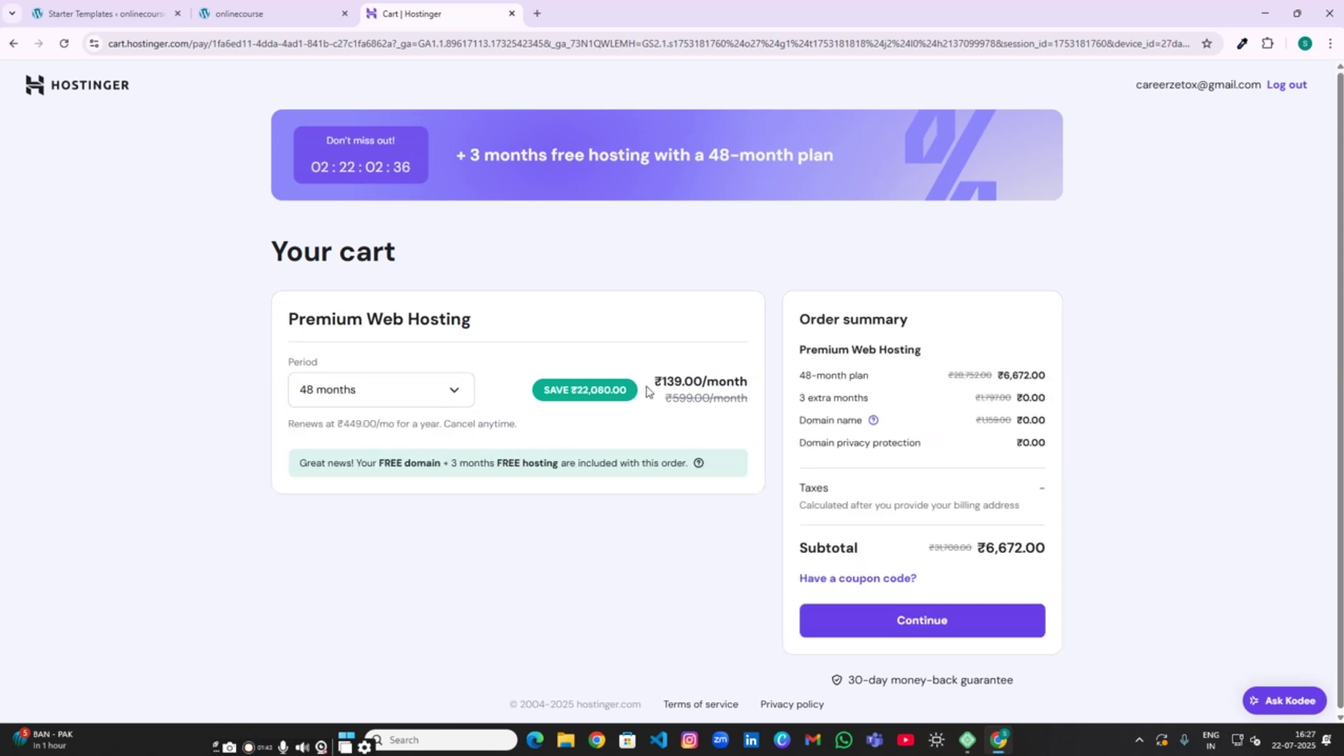
pyautogui.moveTo(654, 381); pyautogui.dragTo(734, 384)
# Step: Set the Premium Web Hosting period to 12 months and check its monthly price
pyautogui.click(423, 388)
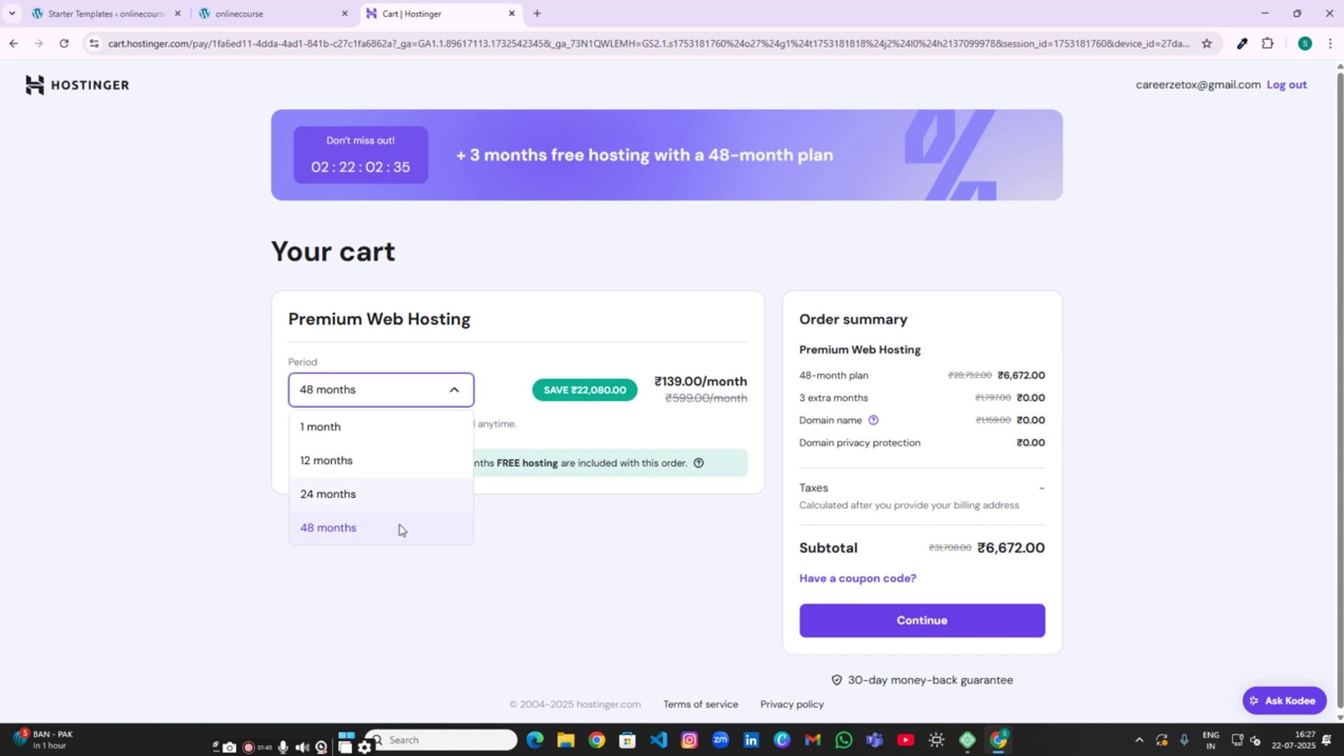
pyautogui.click(394, 463)
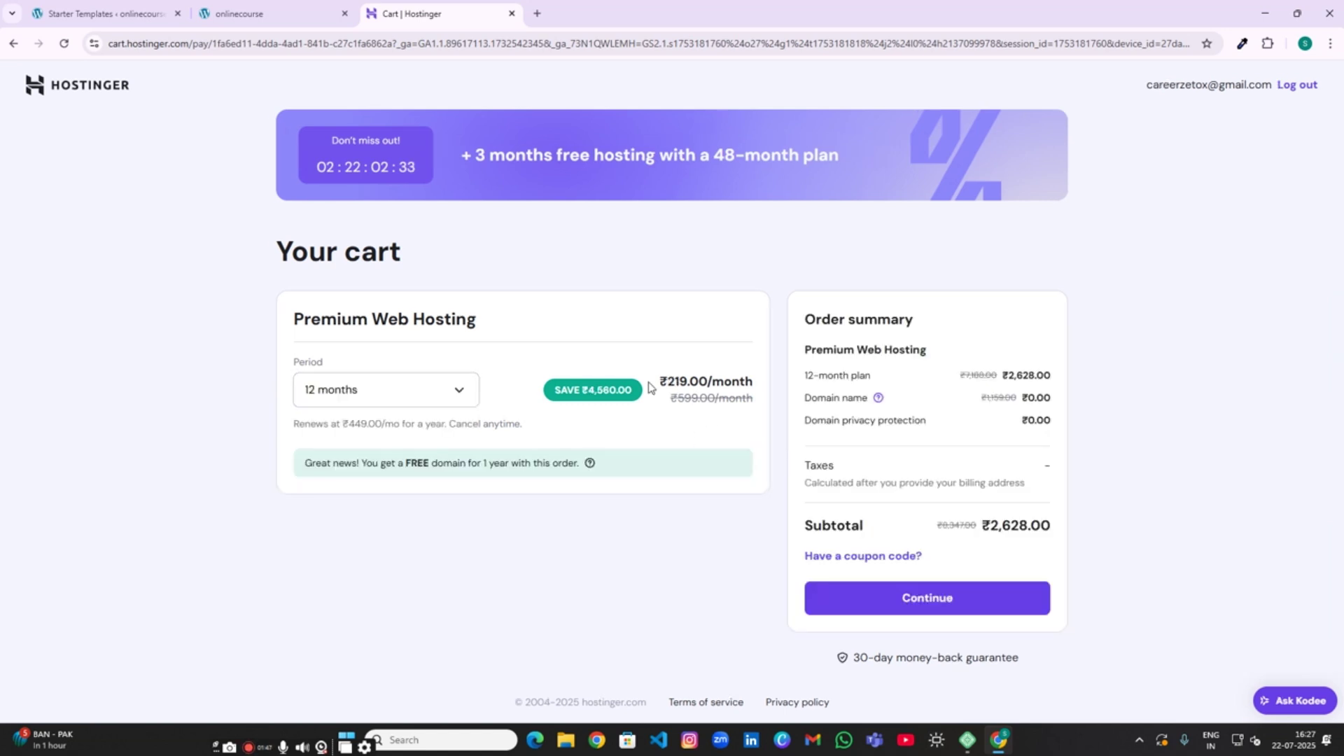
pyautogui.moveTo(656, 381); pyautogui.dragTo(749, 384)
pyautogui.click(695, 308)
# Step: Reveal the coupon code field in the order summary and hide it again, checking the template library sync in between
pyautogui.click(902, 556)
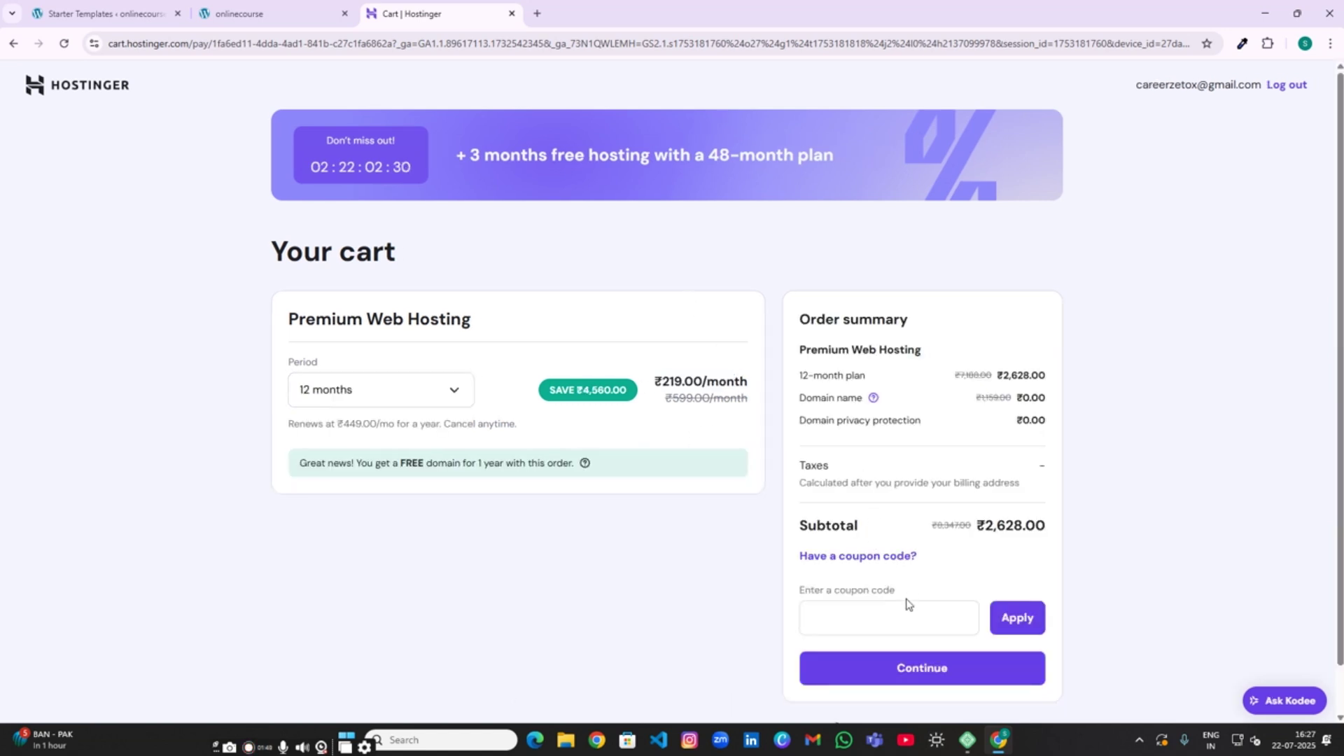
pyautogui.click(886, 619)
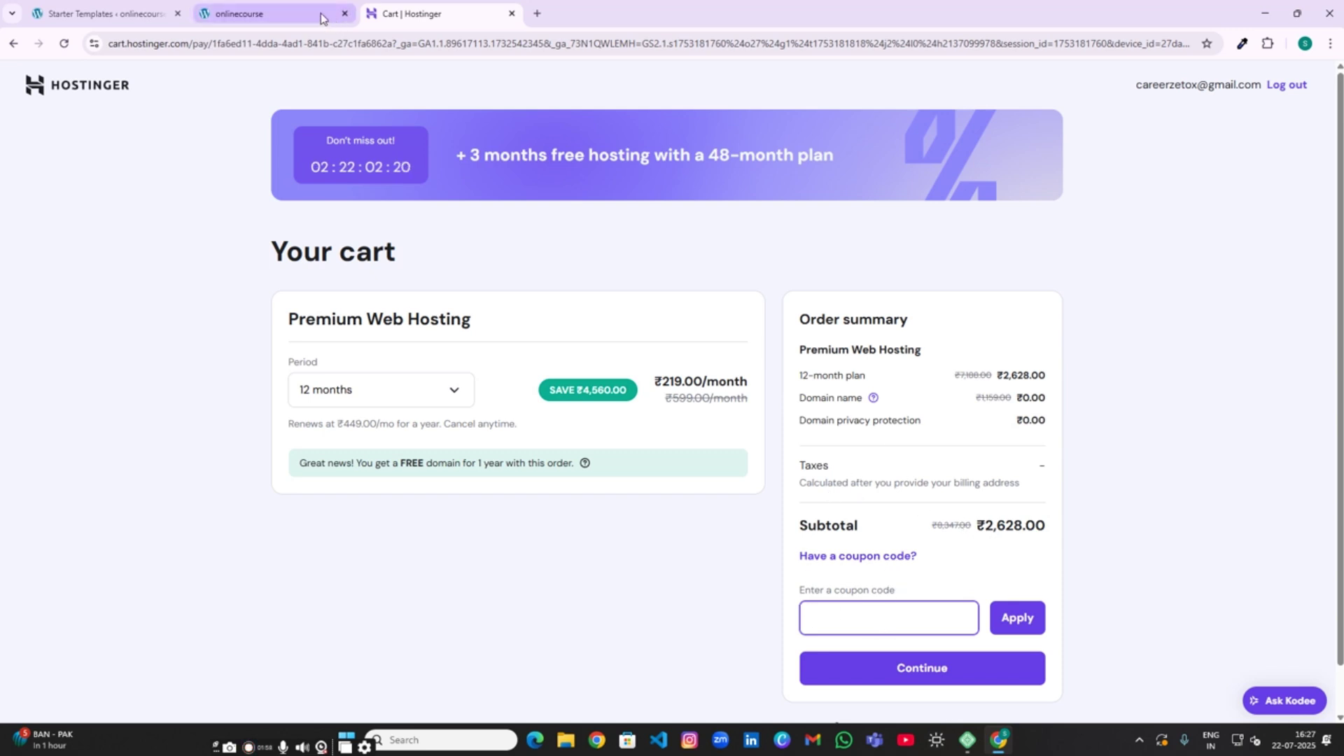
pyautogui.click(295, 13)
pyautogui.click(129, 17)
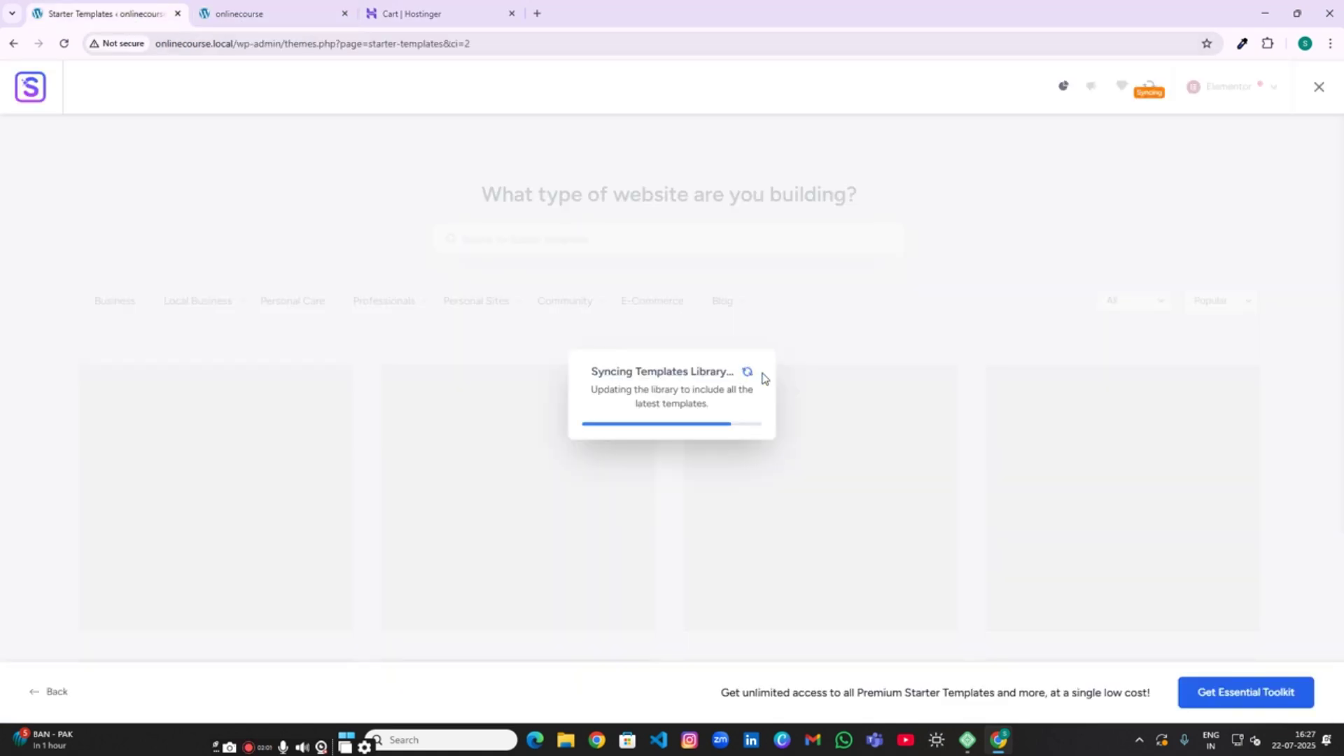
pyautogui.click(409, 14)
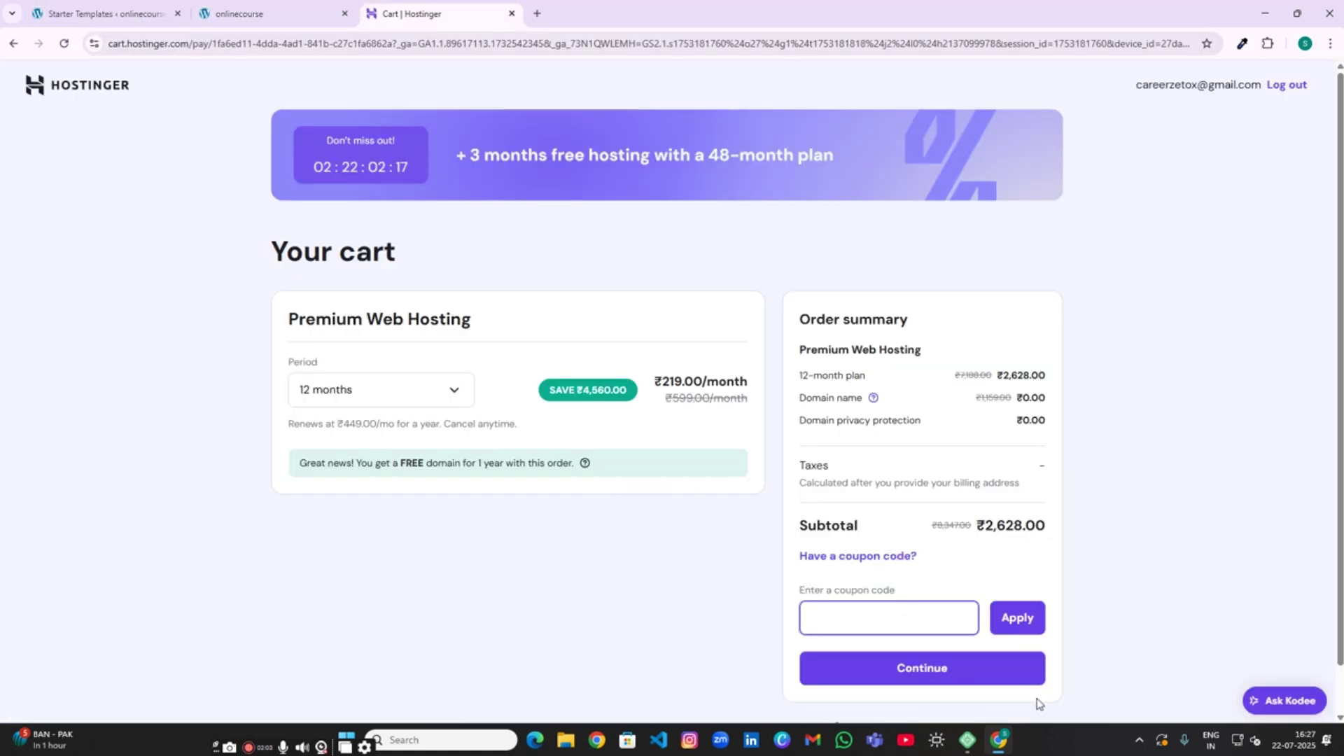
pyautogui.scroll(-2, 969, 647)
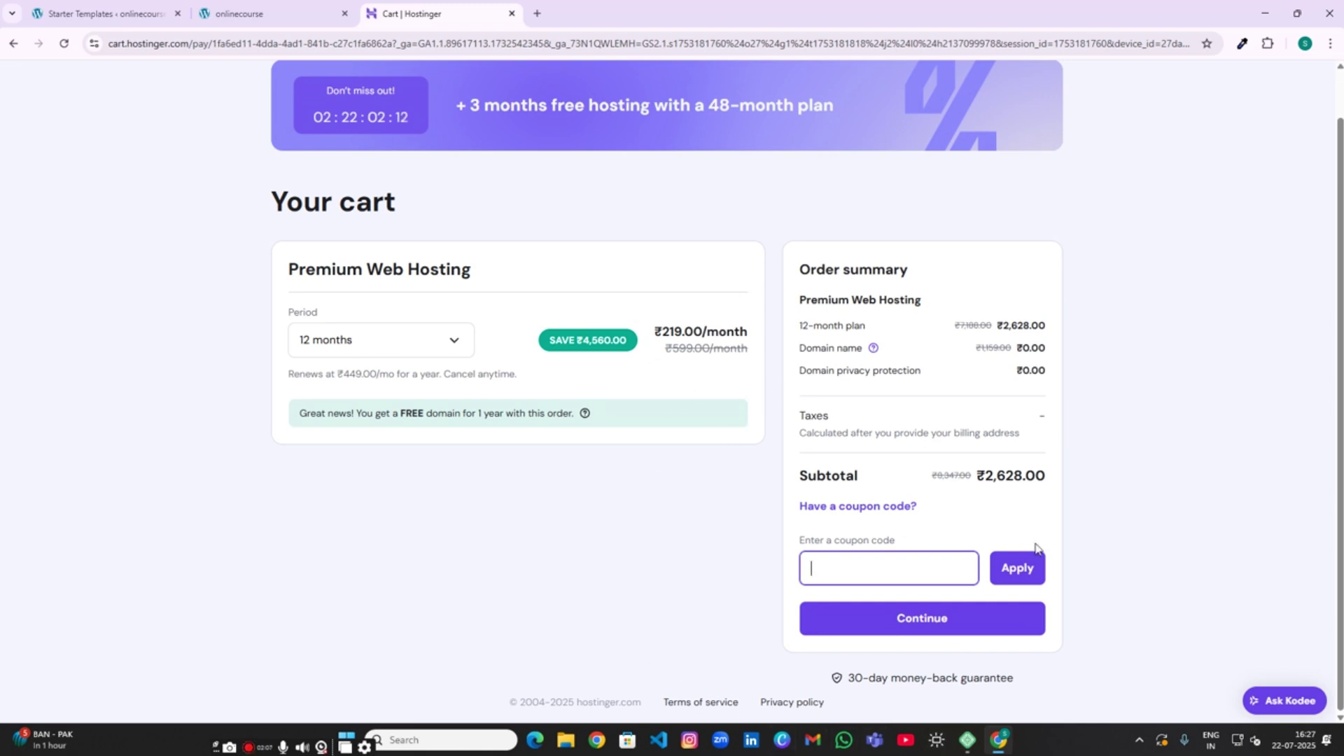
pyautogui.click(890, 506)
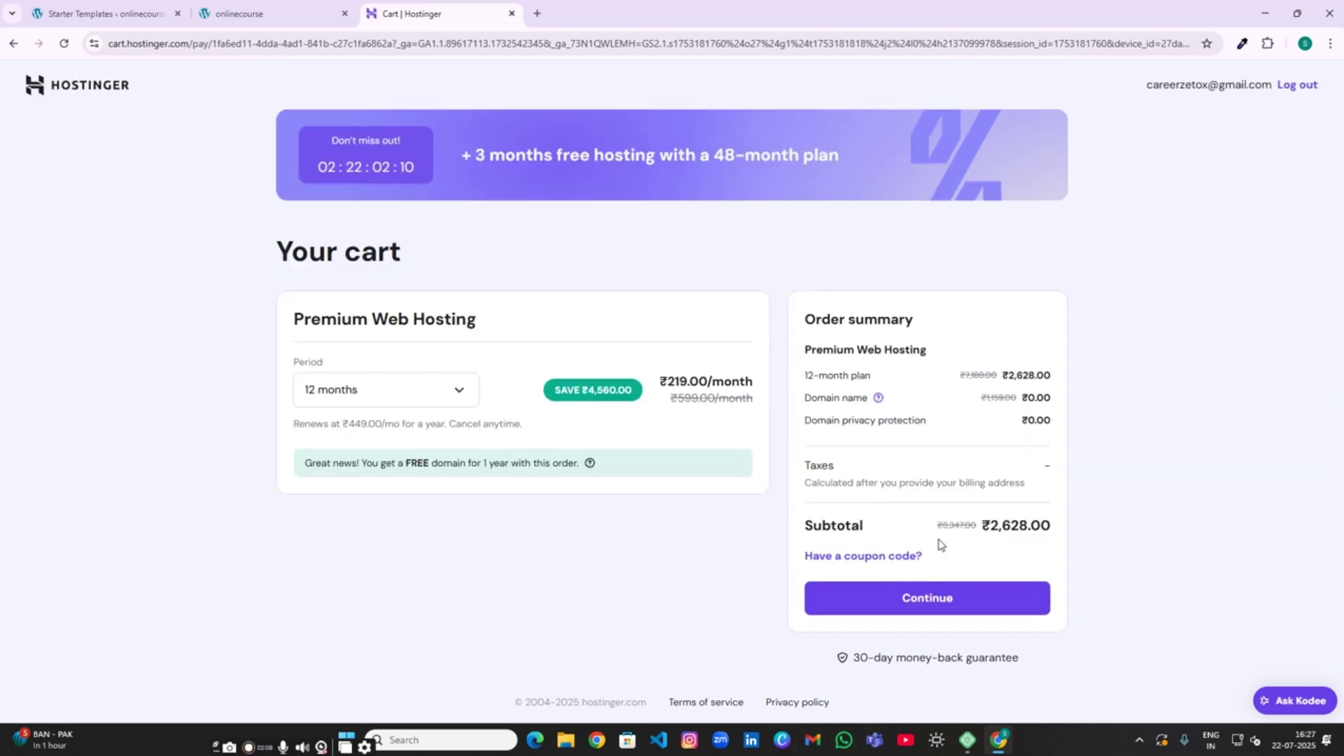
# Step: Check the subtotal of the 12-month Premium order and continue to the checkout page
pyautogui.moveTo(979, 525); pyautogui.dragTo(1060, 524)
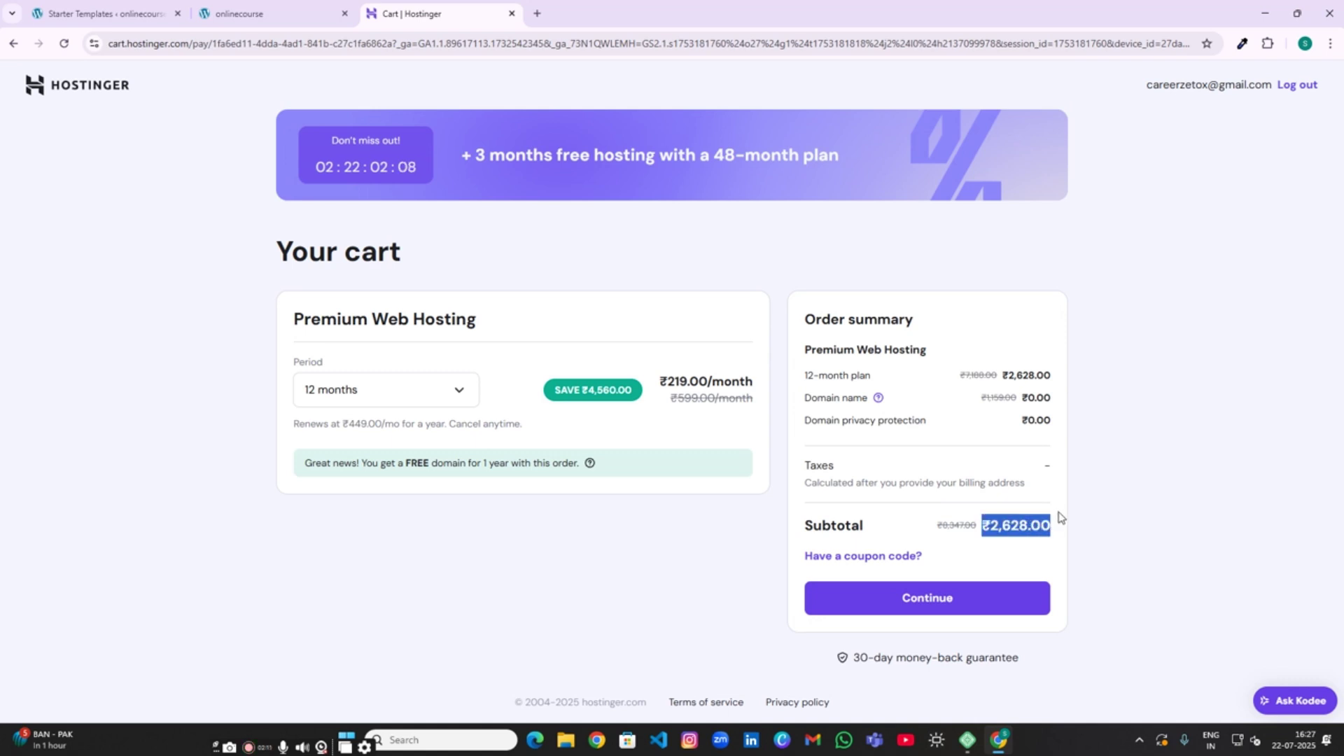
pyautogui.click(1021, 459)
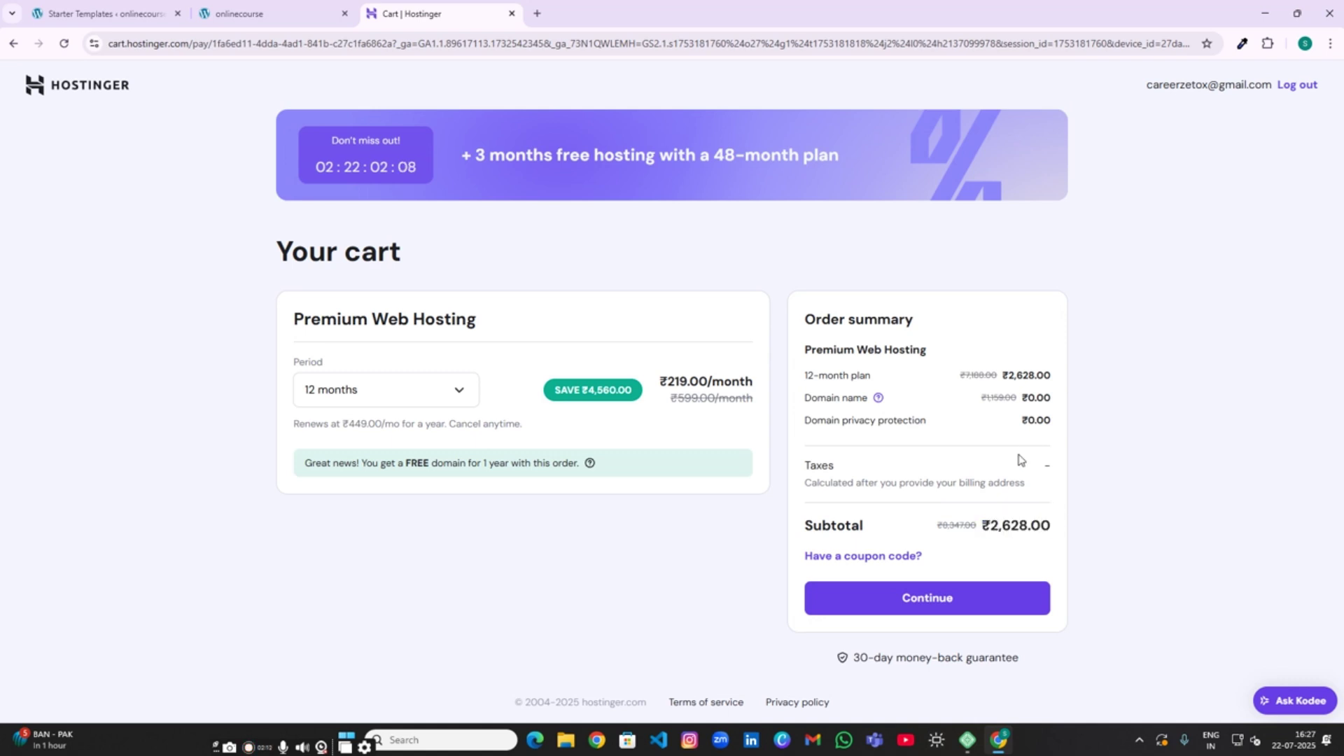
pyautogui.click(1000, 604)
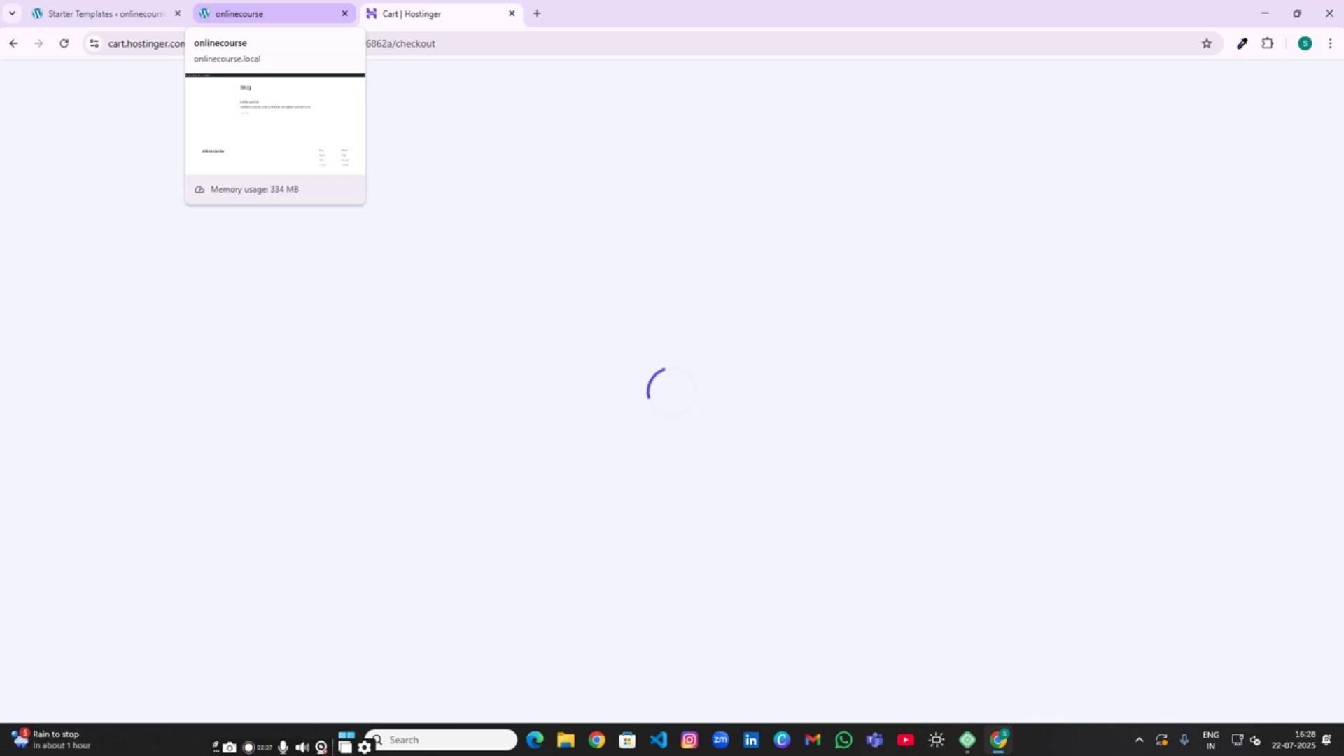
pyautogui.click(273, 13)
pyautogui.click(442, 14)
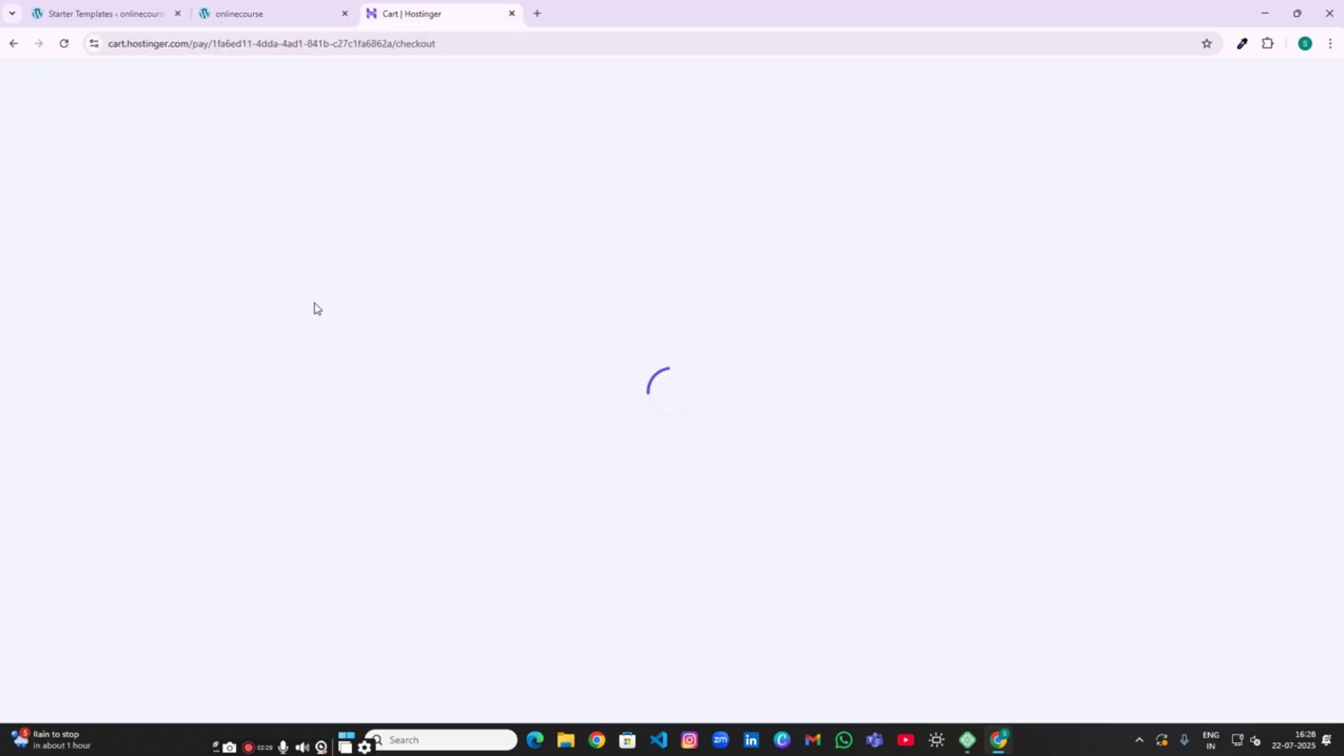
# Step: Close the Hostinger cart and browse the website designs in the Starter Templates library
pyautogui.click(95, 17)
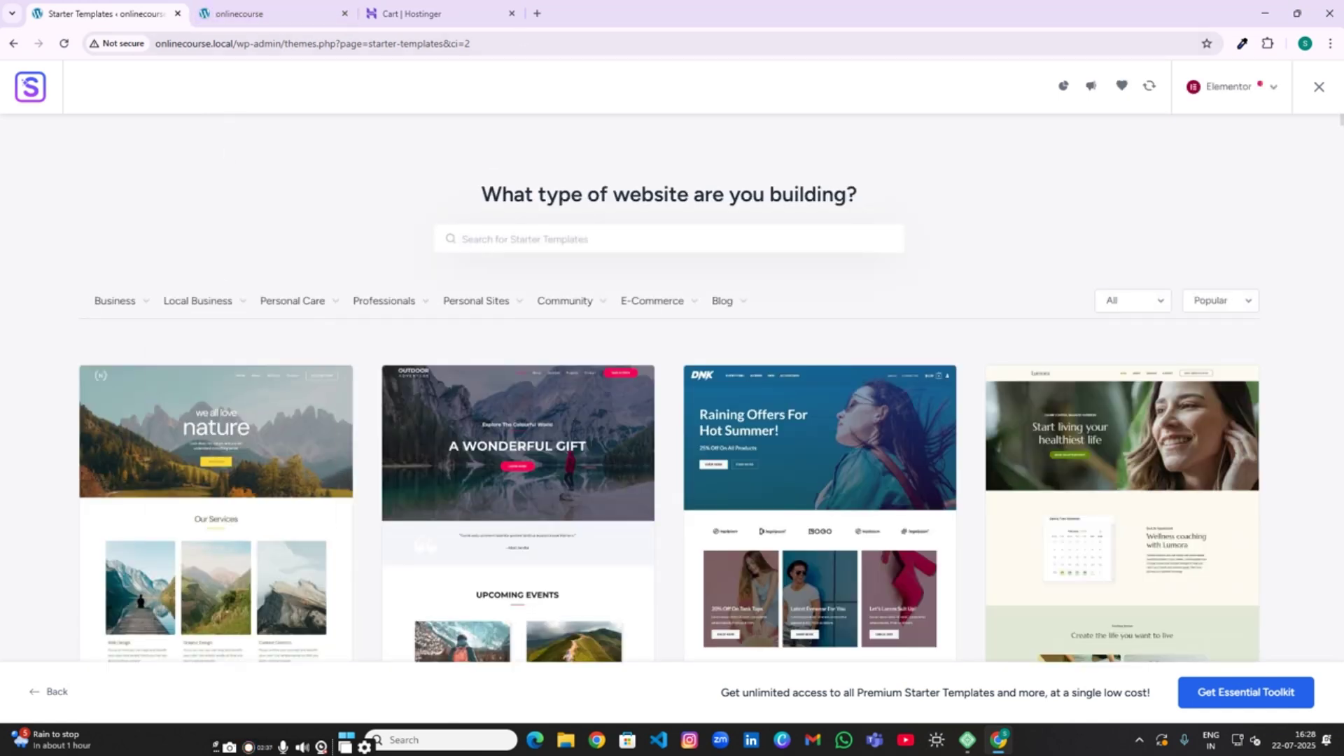
pyautogui.click(511, 16)
pyautogui.scroll(-15, 753, 291)
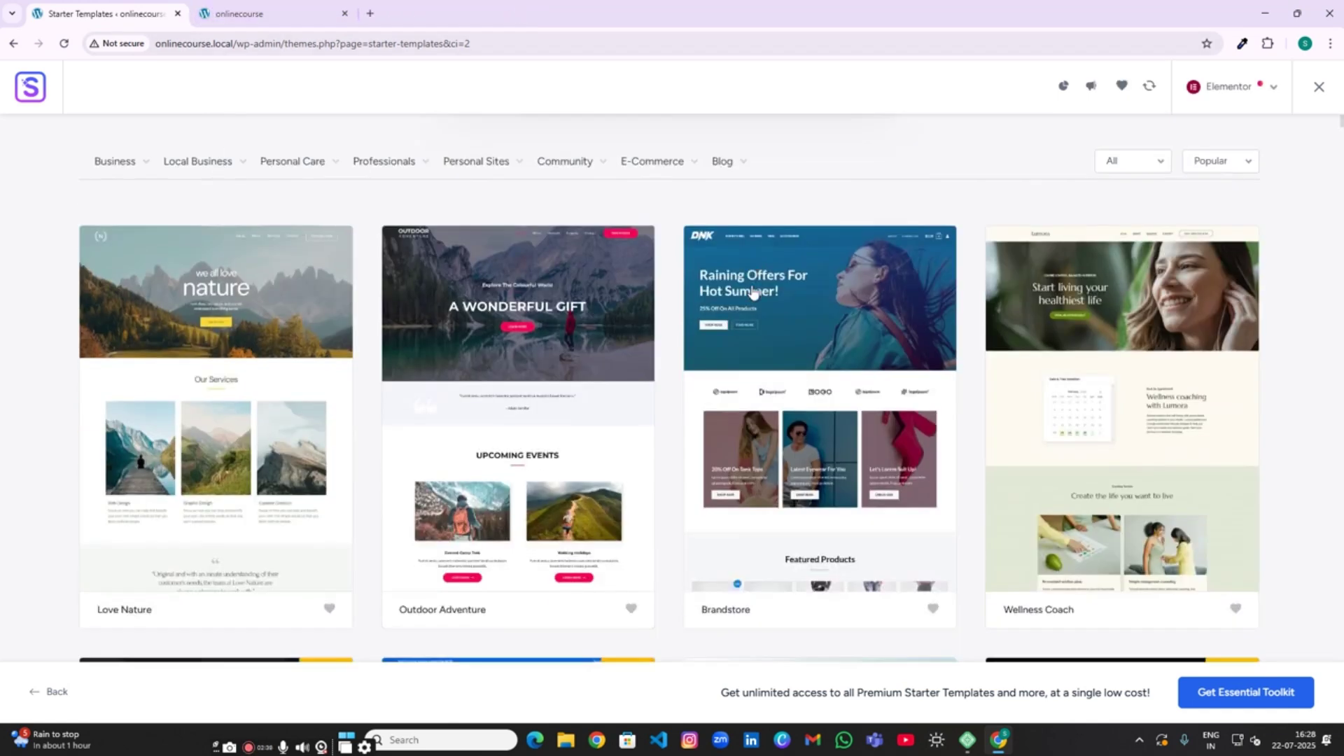
pyautogui.scroll(-10, 765, 397)
pyautogui.scroll(9, 765, 342)
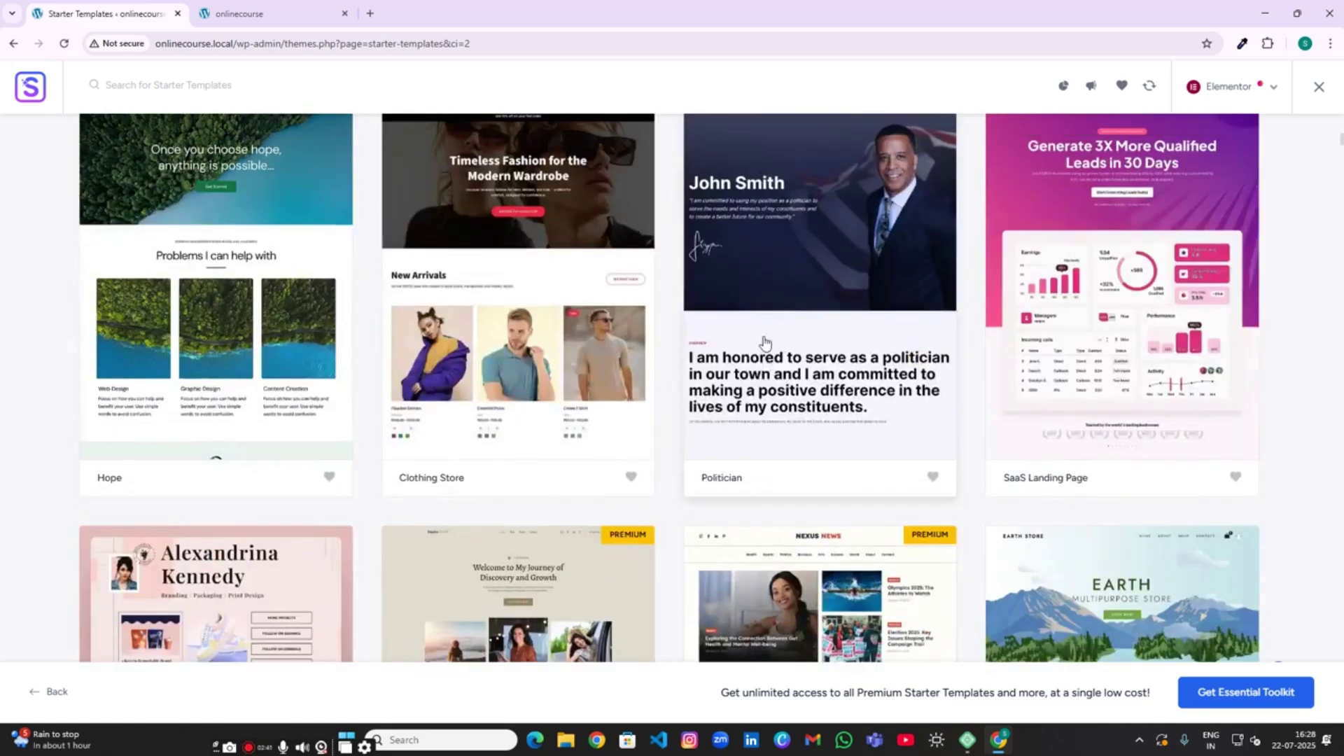
pyautogui.scroll(3, 774, 360)
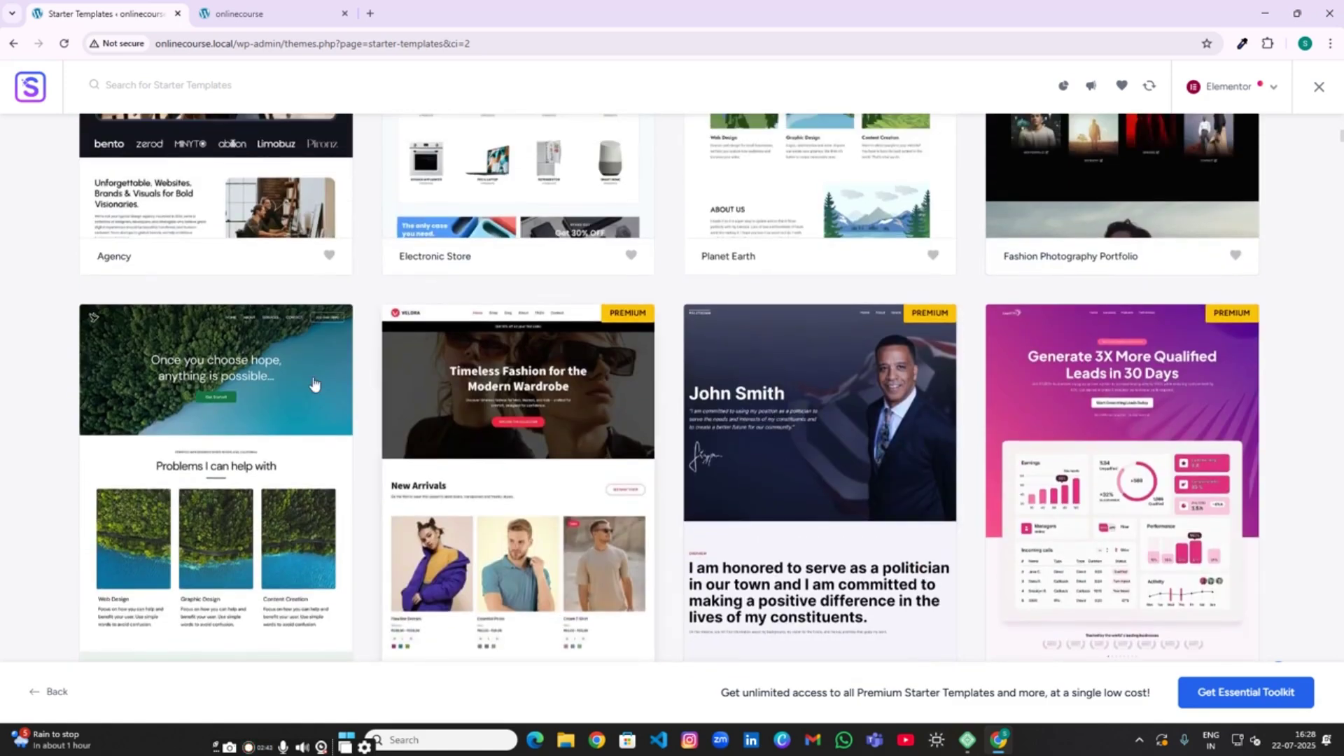
pyautogui.scroll(5, 543, 223)
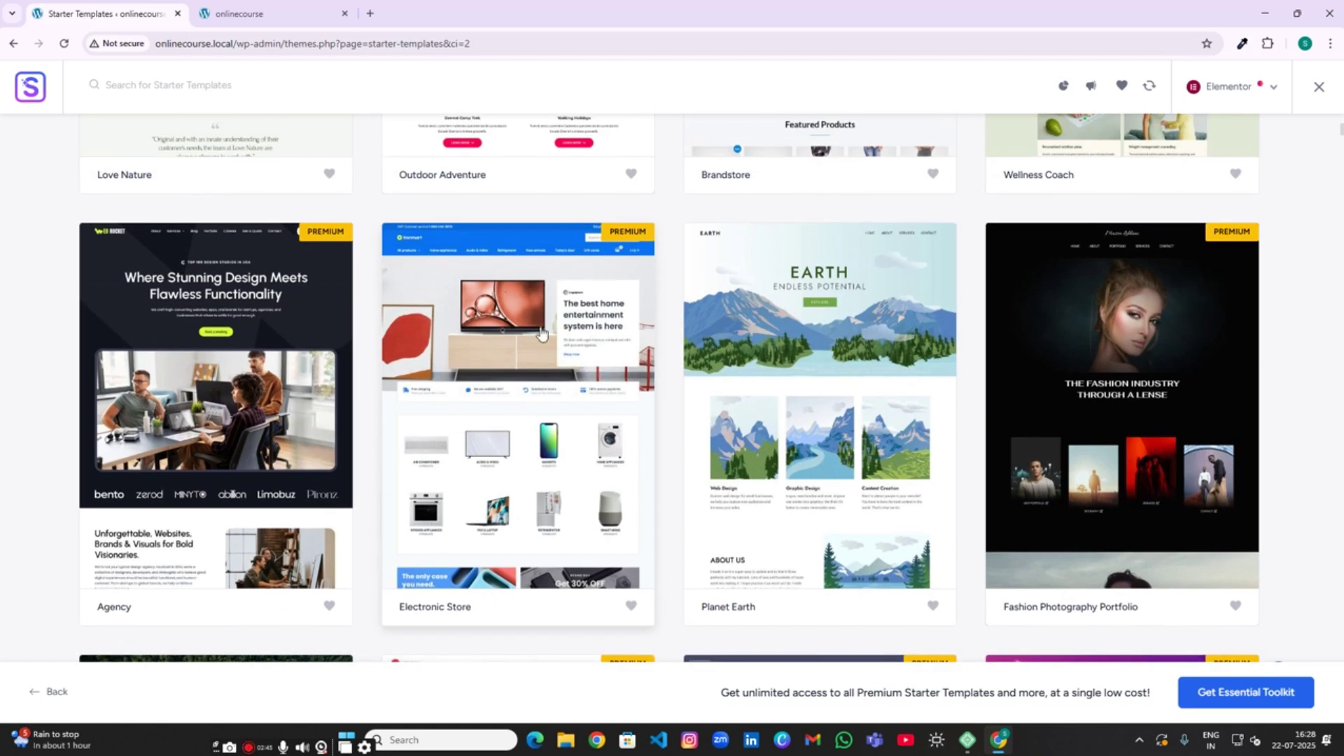
# Step: Open the premium Electronic Store template and examine its preview page, including the product categories and product listings
pyautogui.click(572, 378)
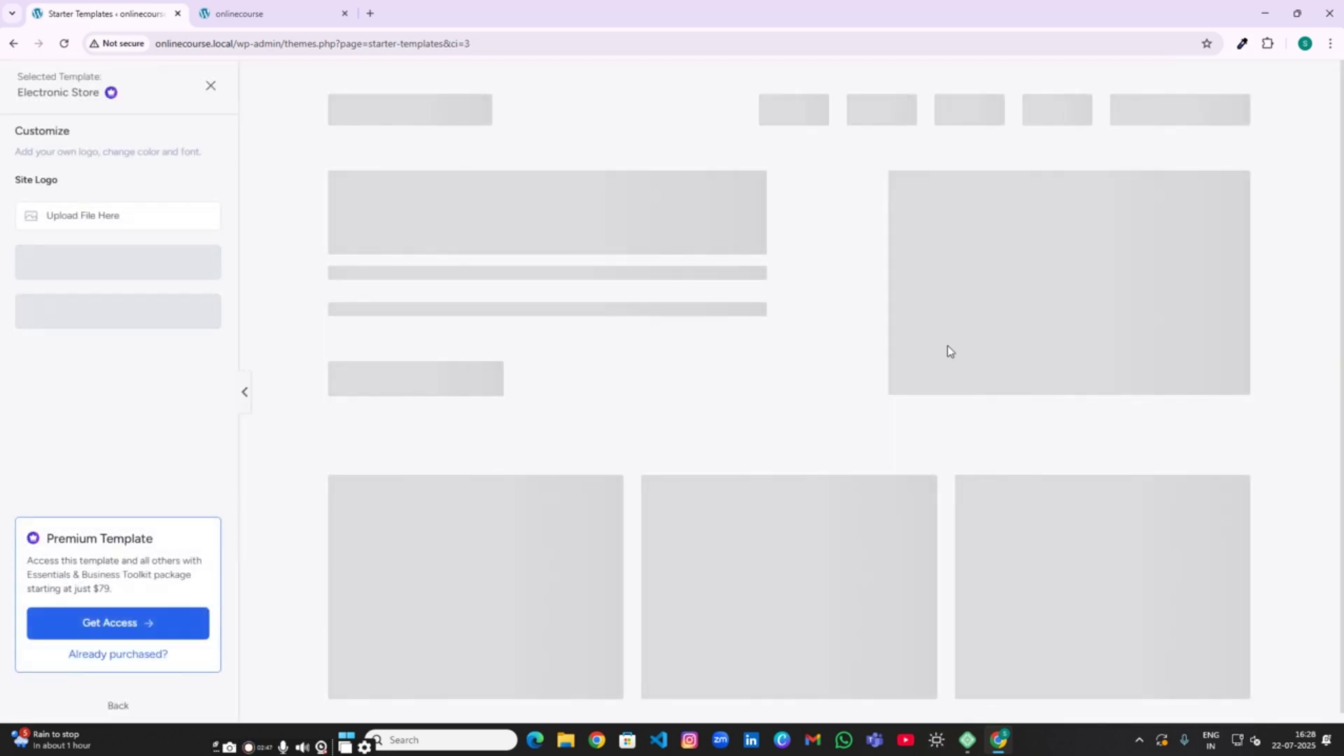
pyautogui.doubleClick(103, 588)
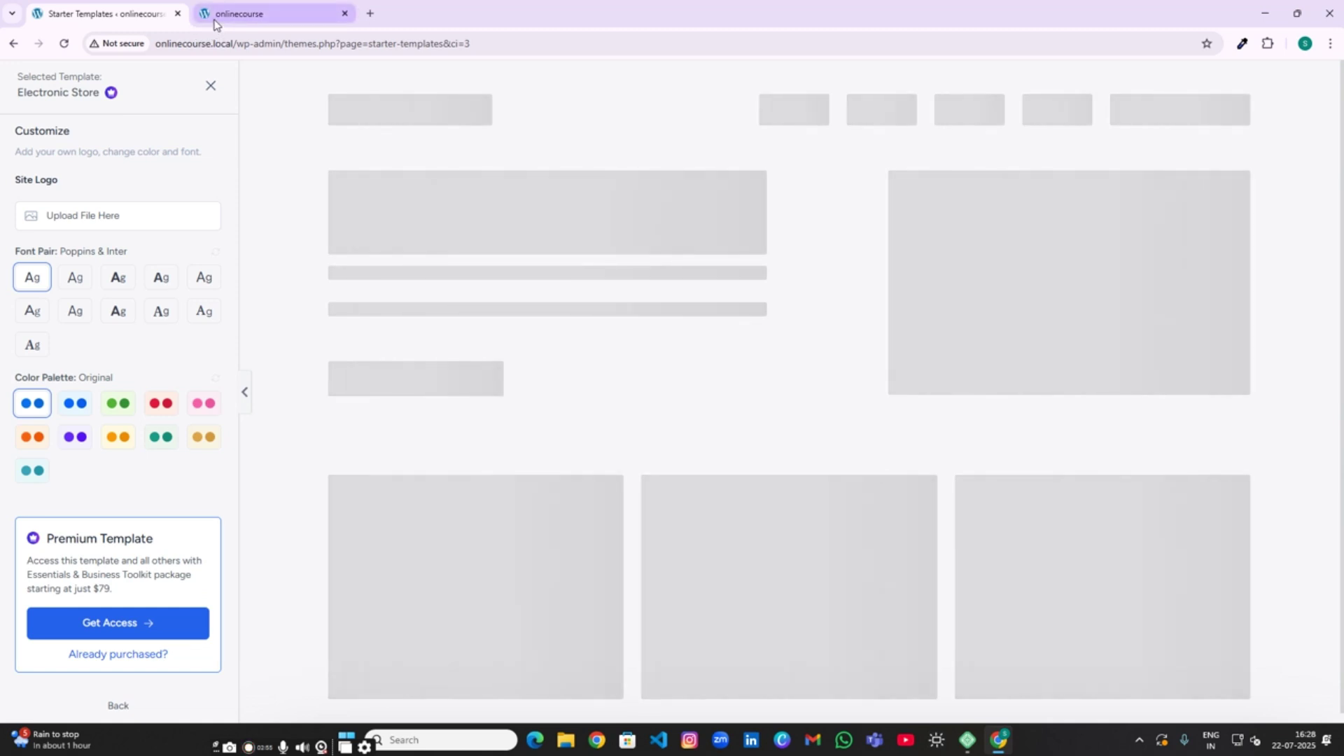
pyautogui.scroll(-10, 665, 515)
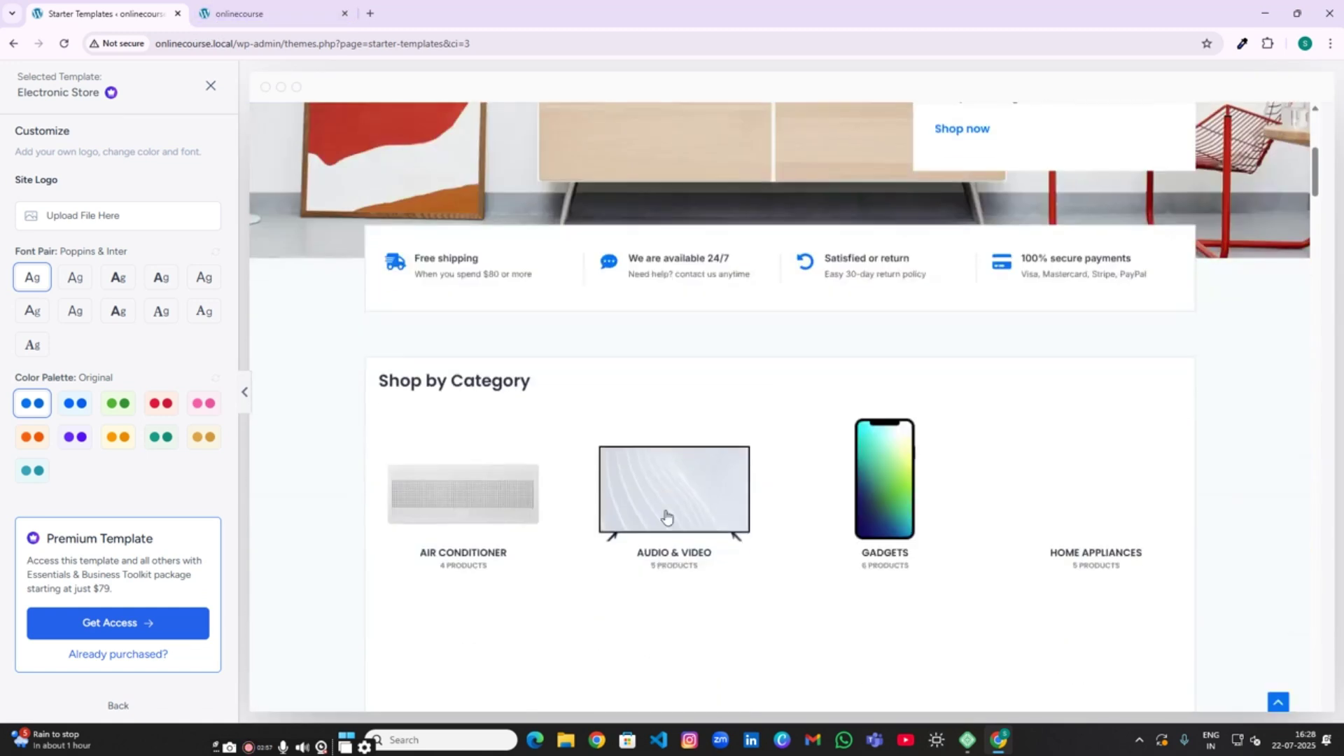
pyautogui.scroll(-10, 666, 518)
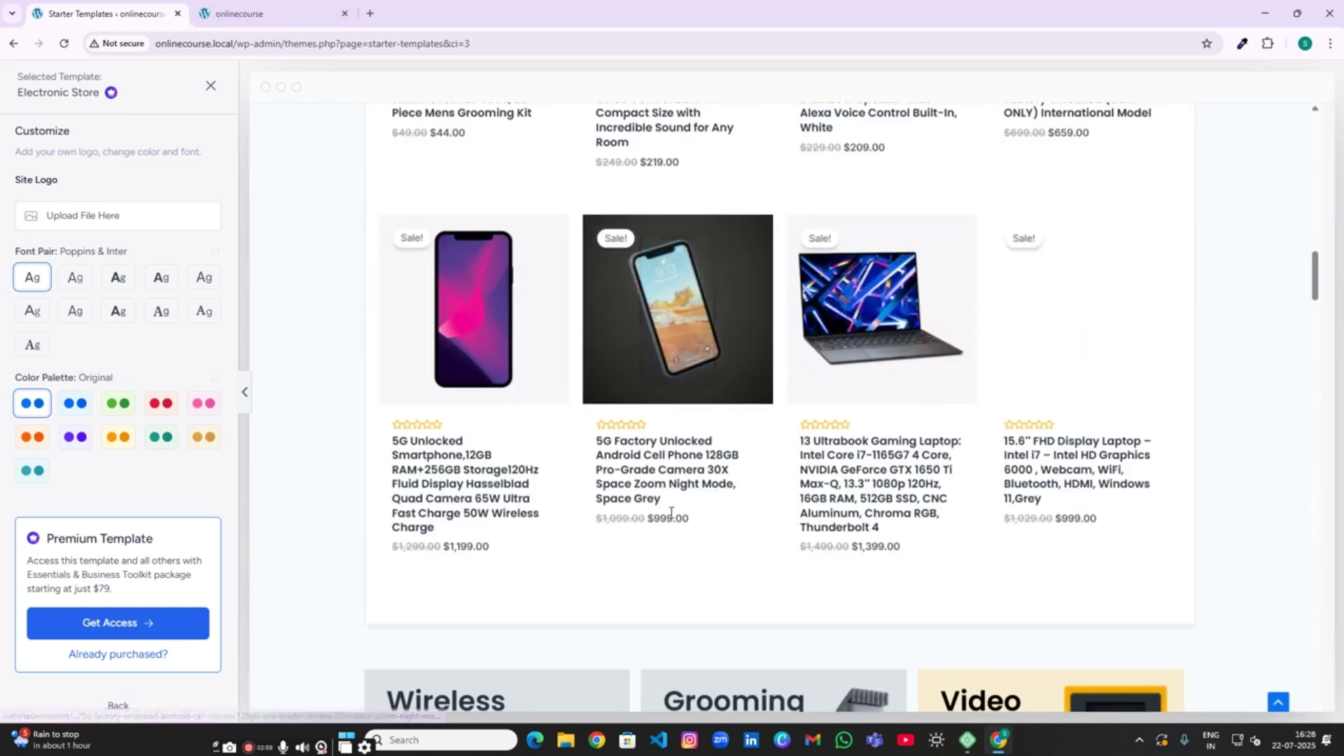
pyautogui.scroll(-15, 670, 518)
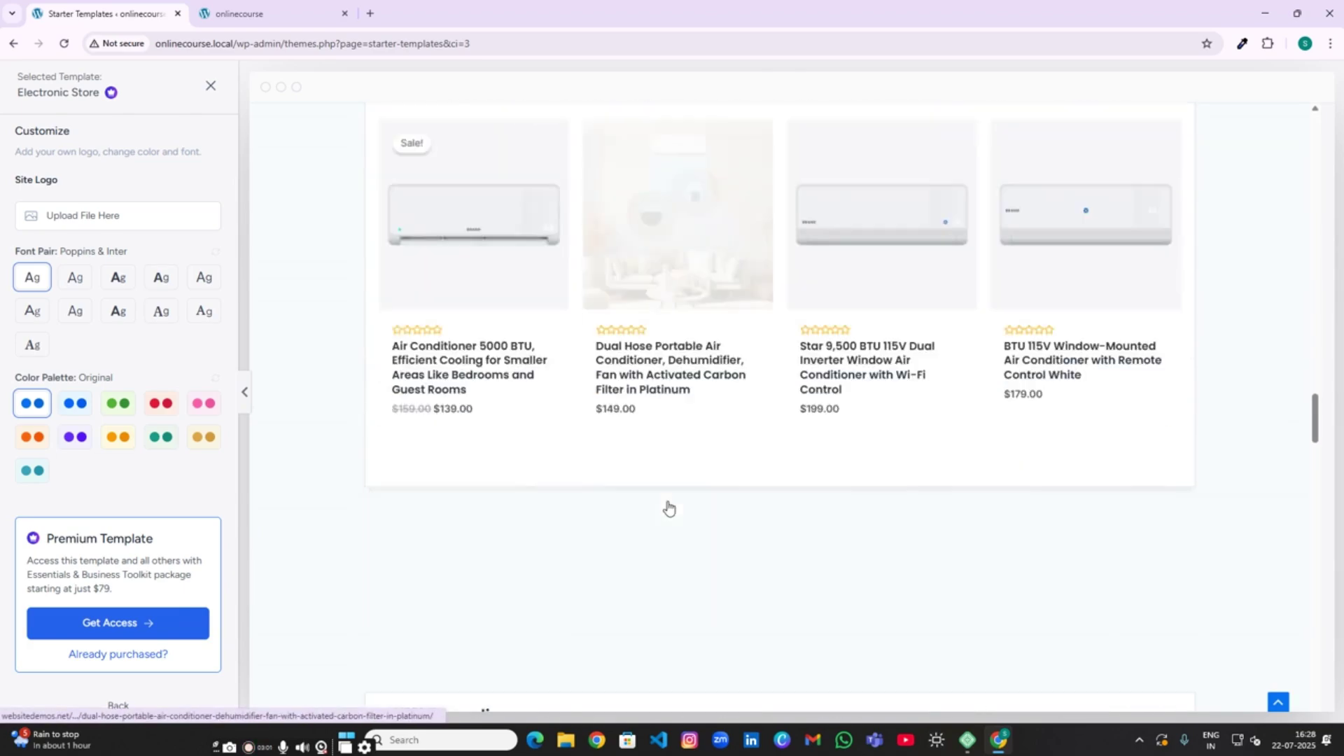
pyautogui.scroll(15, 669, 504)
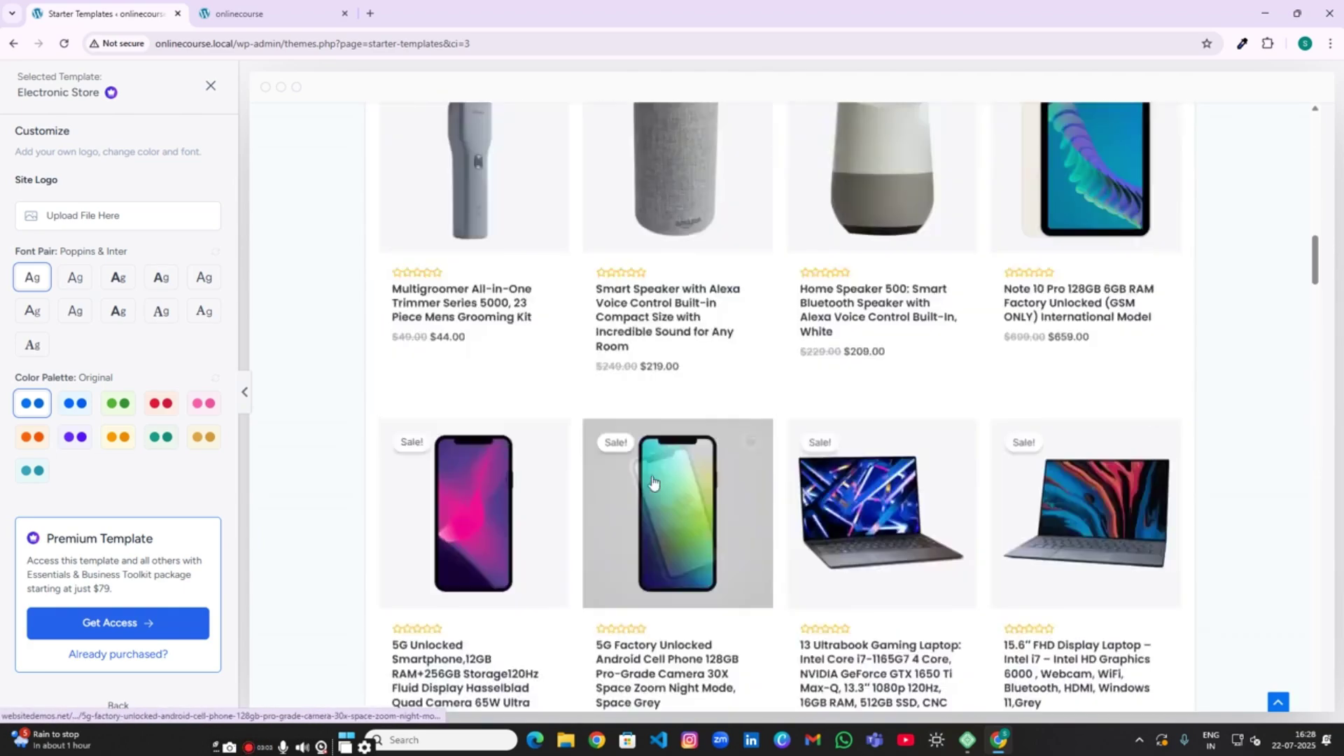
# Step: Leave the Electronic Store template preview and return to the installed plugins list, discarding the unsaved template changes
pyautogui.scroll(10, 650, 477)
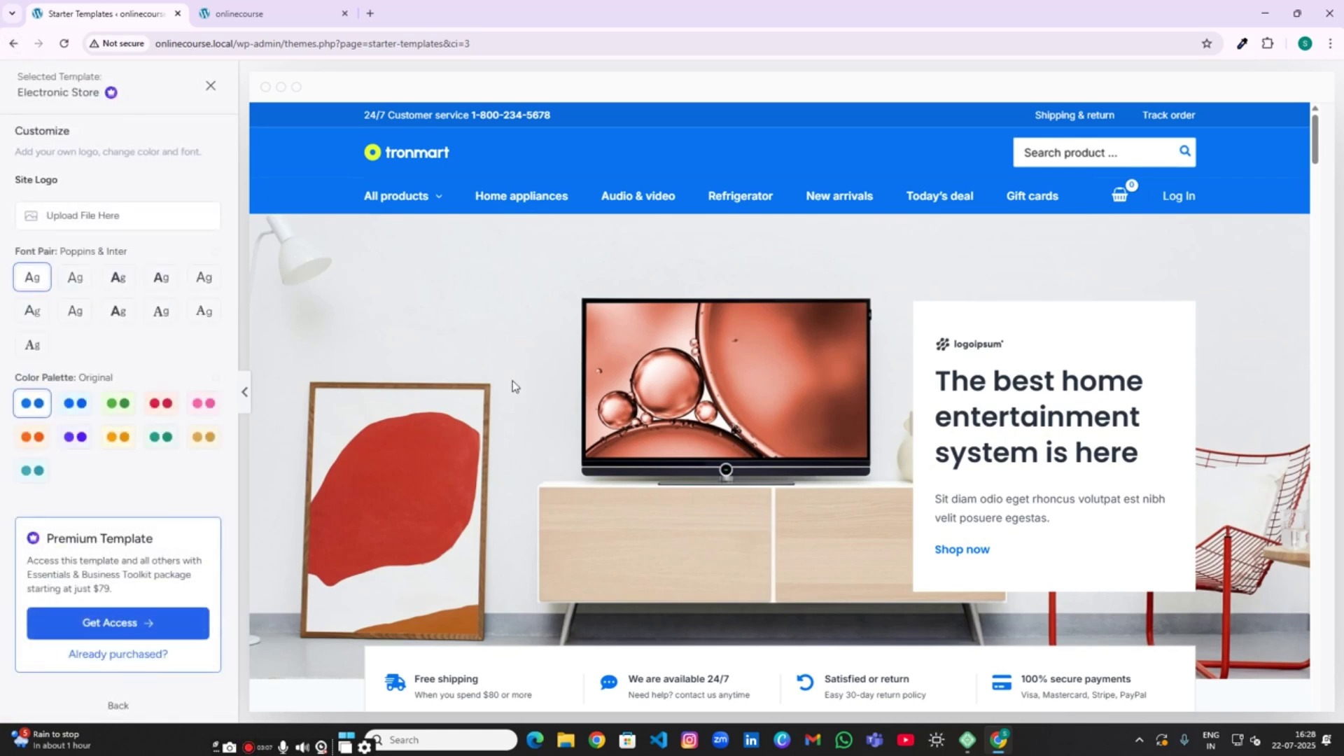
pyautogui.click(13, 45)
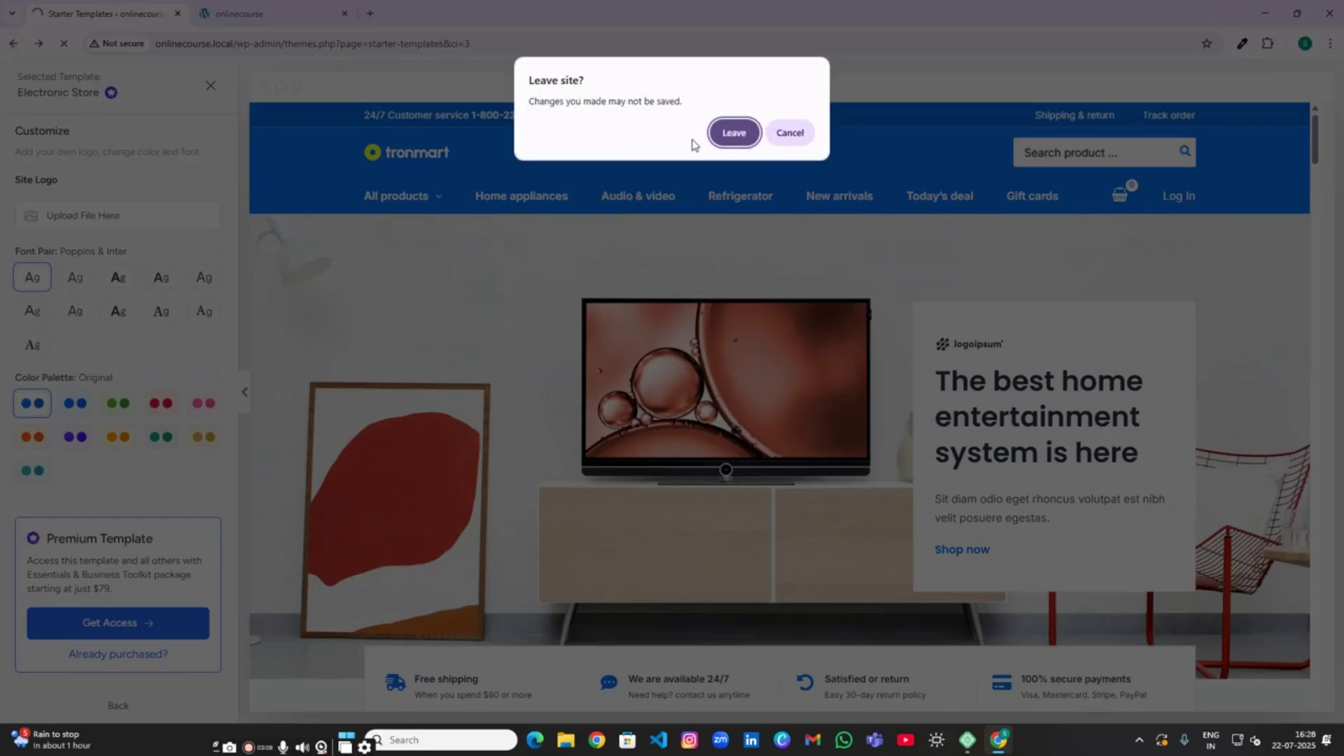
pyautogui.click(787, 133)
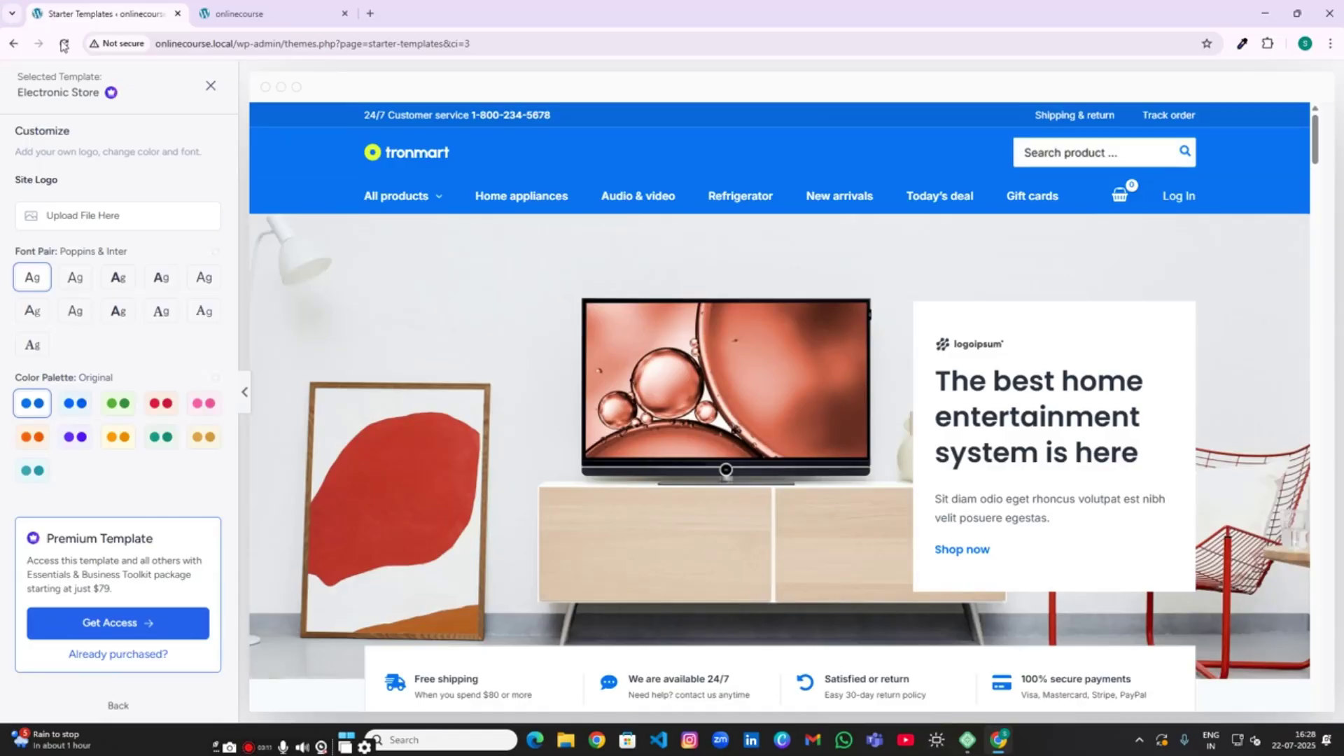
pyautogui.click(13, 43)
pyautogui.click(732, 158)
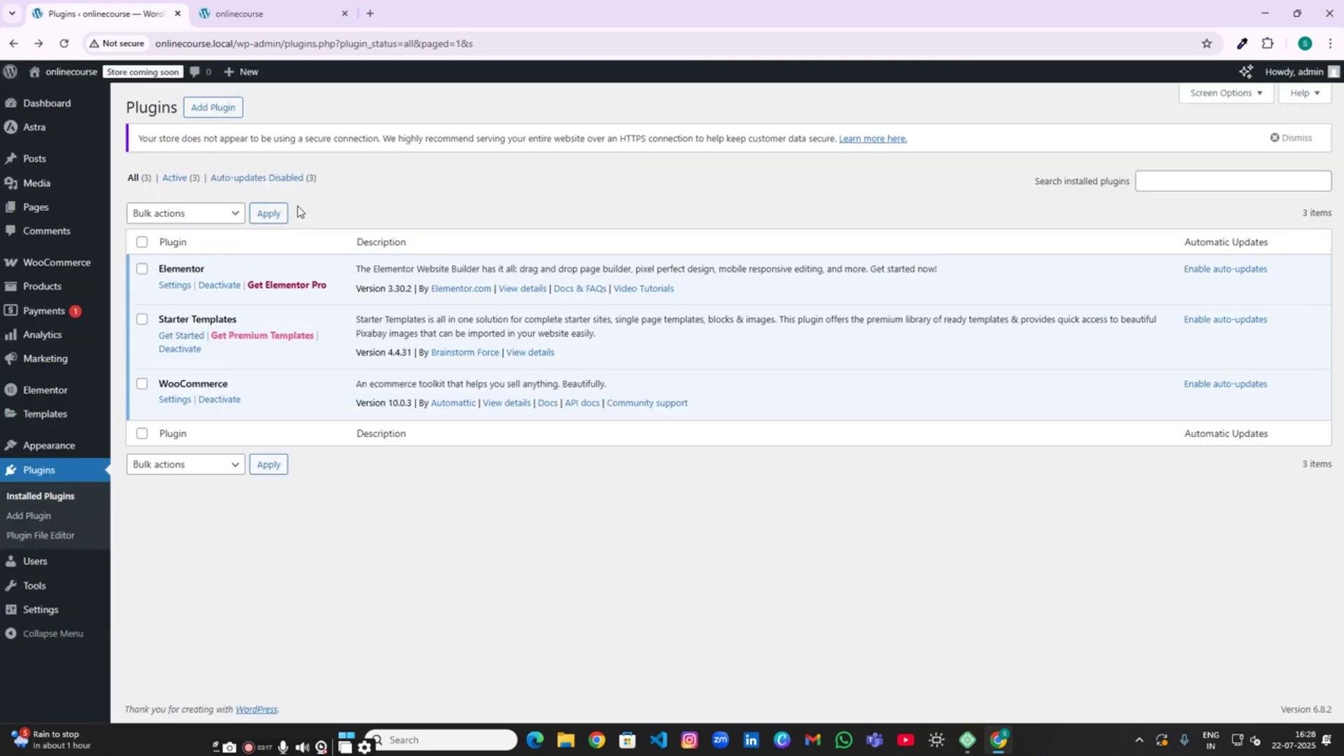
# Step: Restart Starter Templates with classic templates for Elementor and filter the library to the E-Commerce category Online Courses
pyautogui.click(194, 341)
pyautogui.moveTo(62, 137)
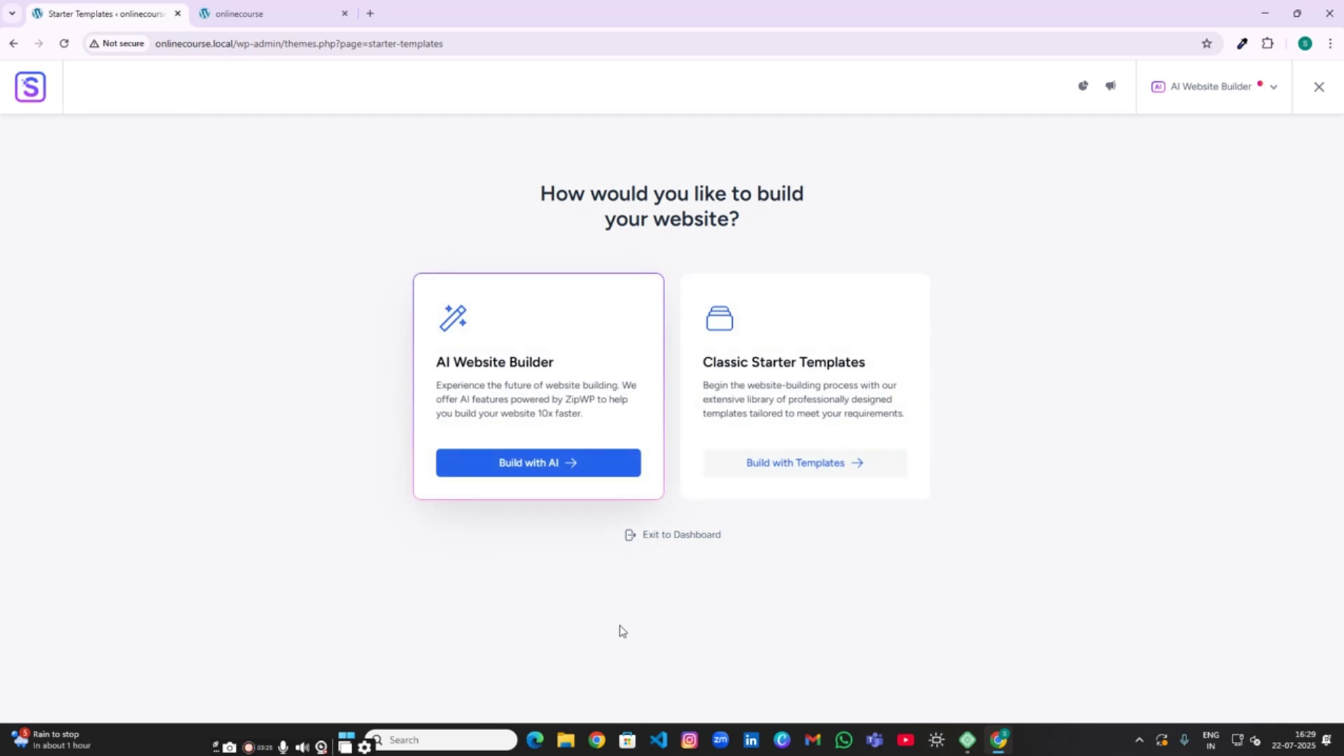
pyautogui.click(755, 467)
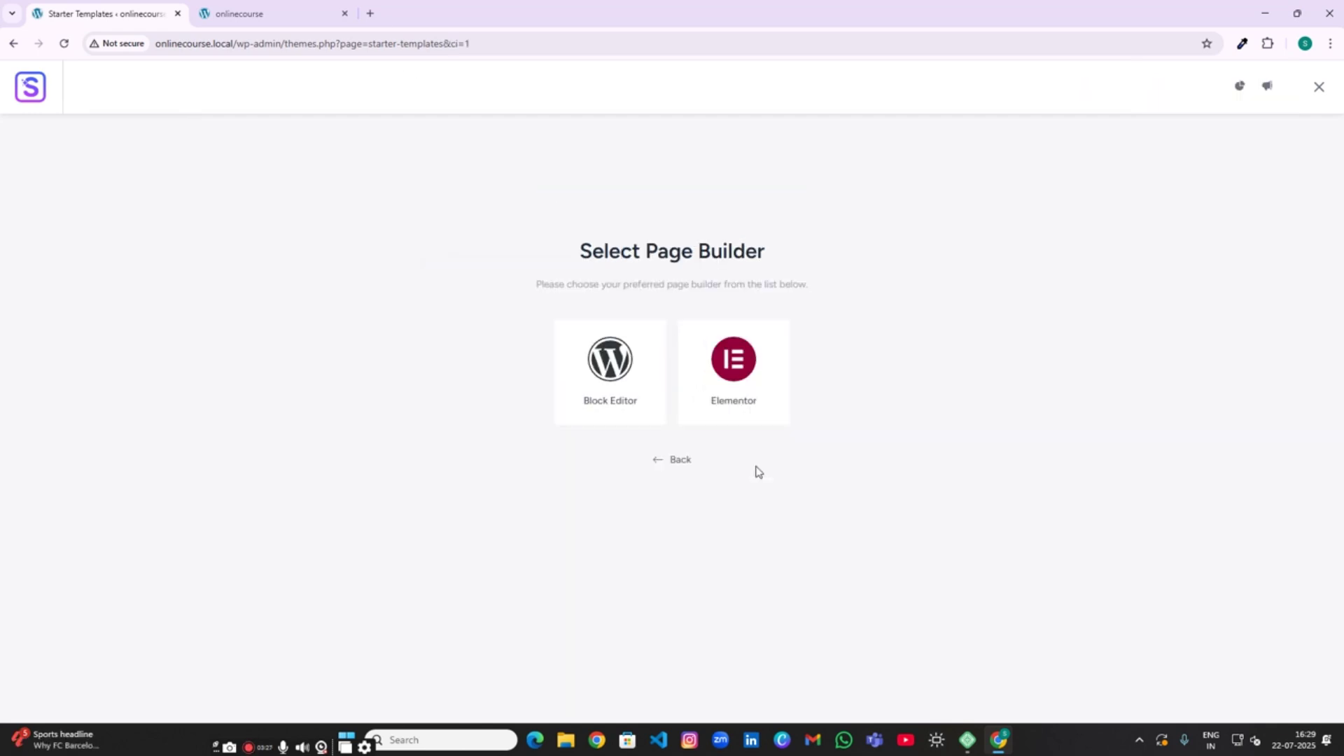
pyautogui.click(722, 403)
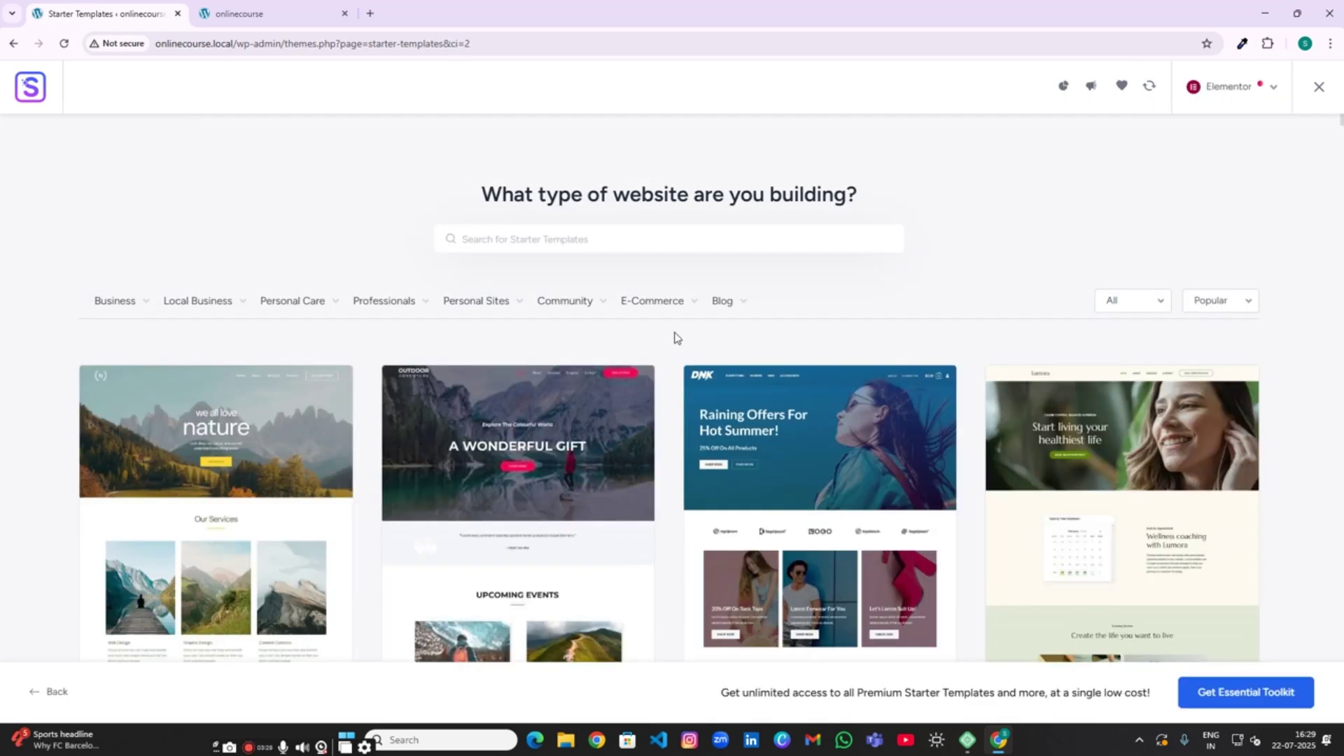
pyautogui.moveTo(673, 307)
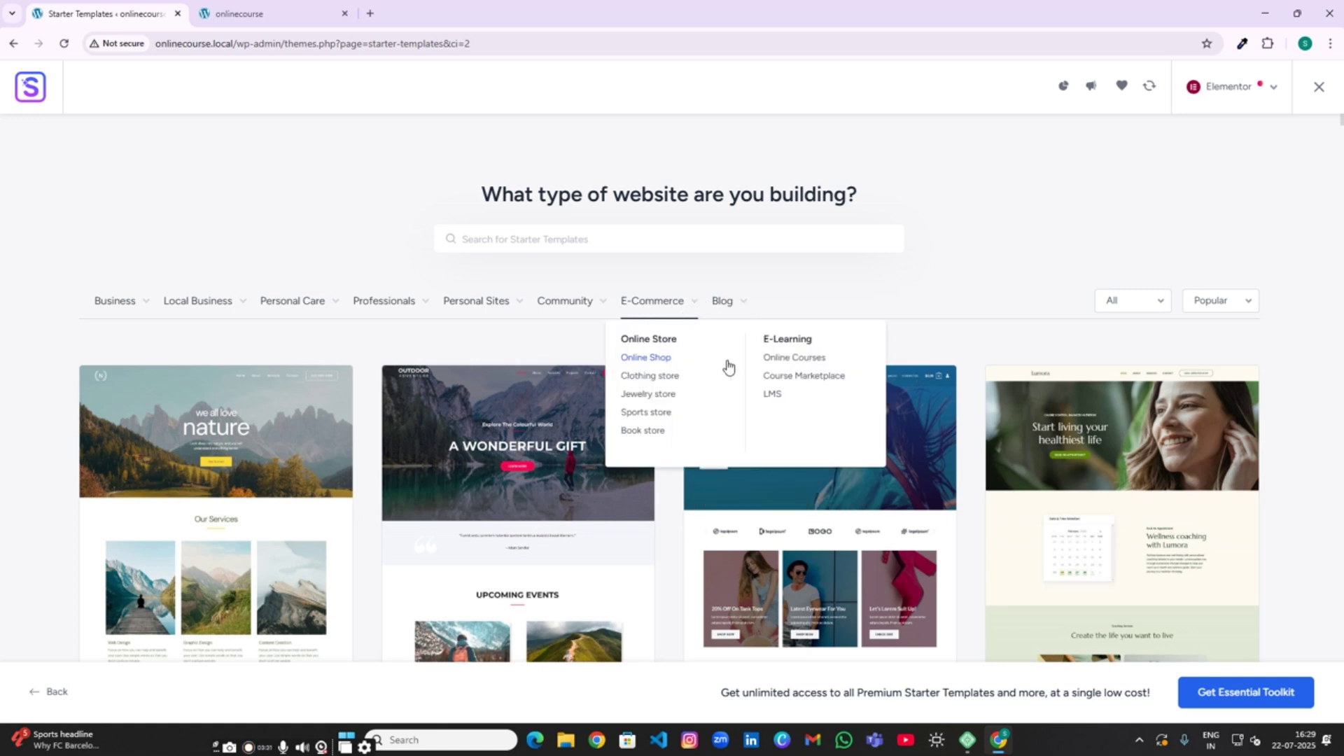
pyautogui.click(795, 358)
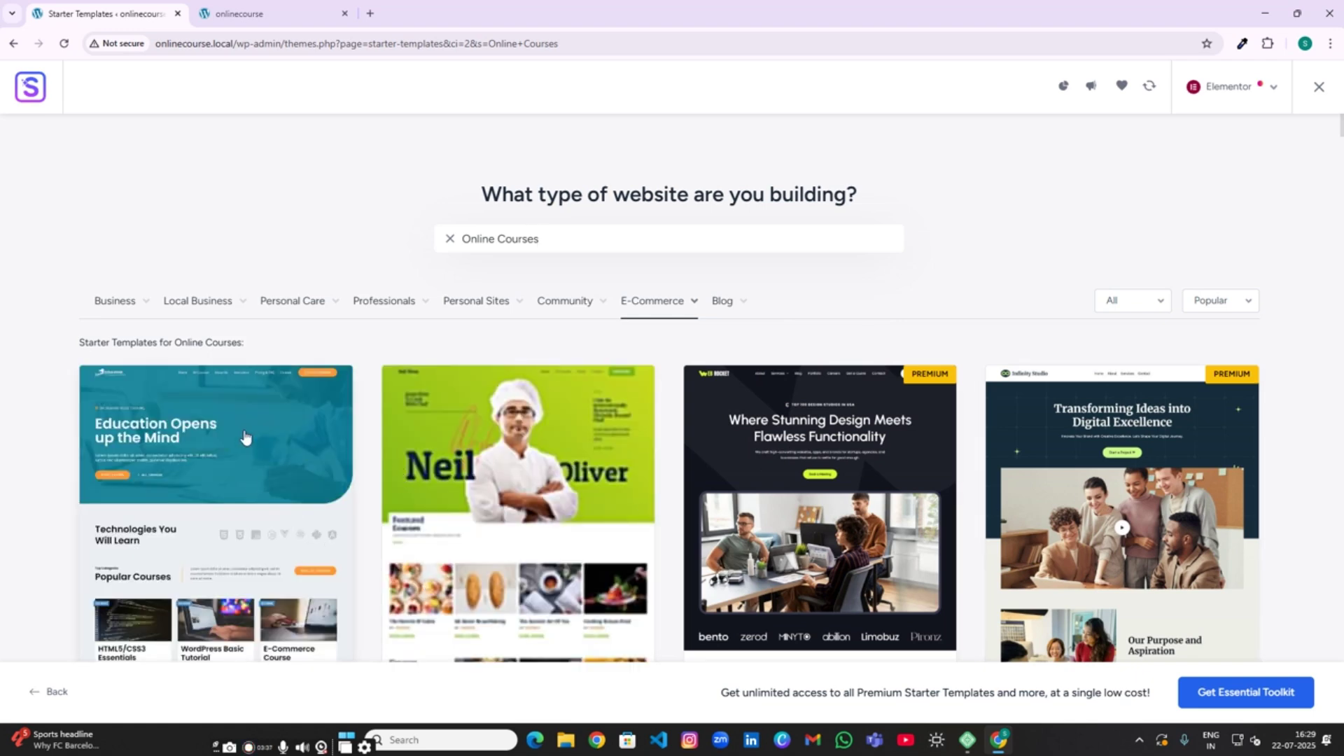
# Step: Browse the Online Courses template results for a free design suited to selling courses
pyautogui.scroll(-5, 1036, 459)
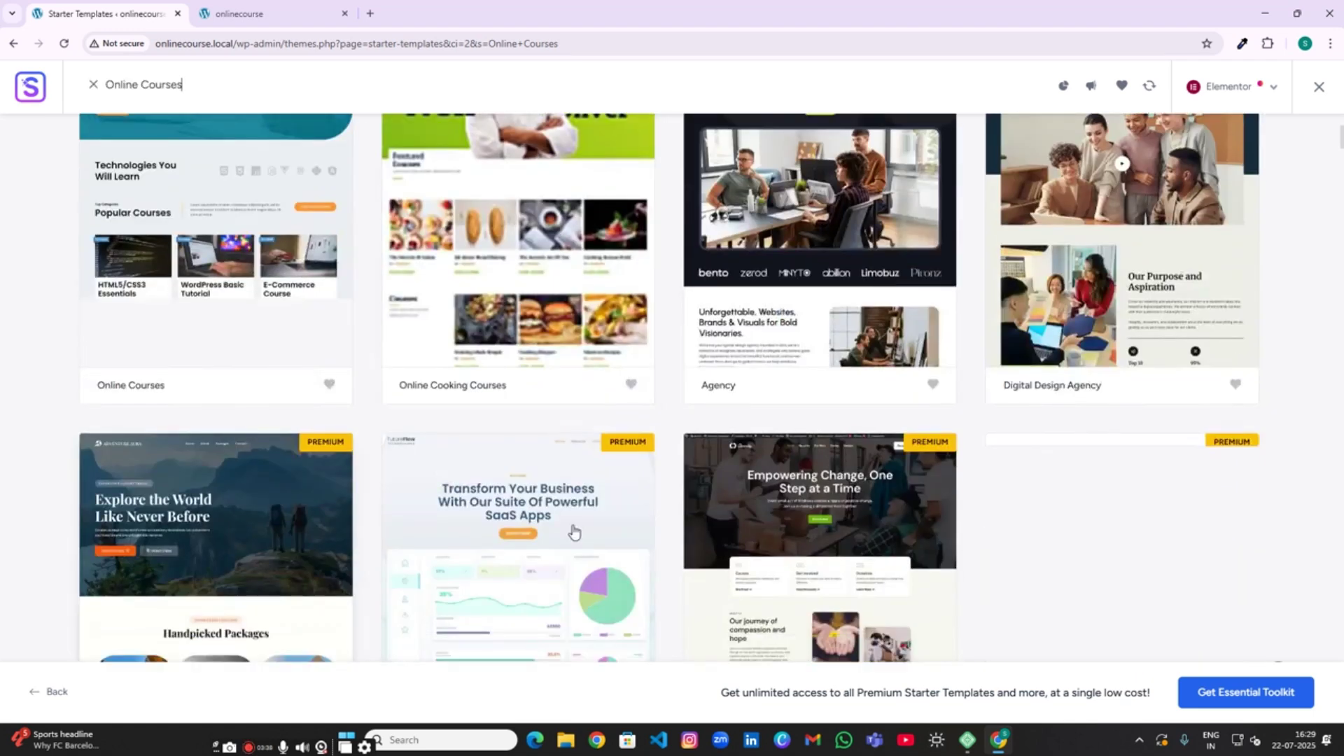
pyautogui.scroll(-10, 1036, 459)
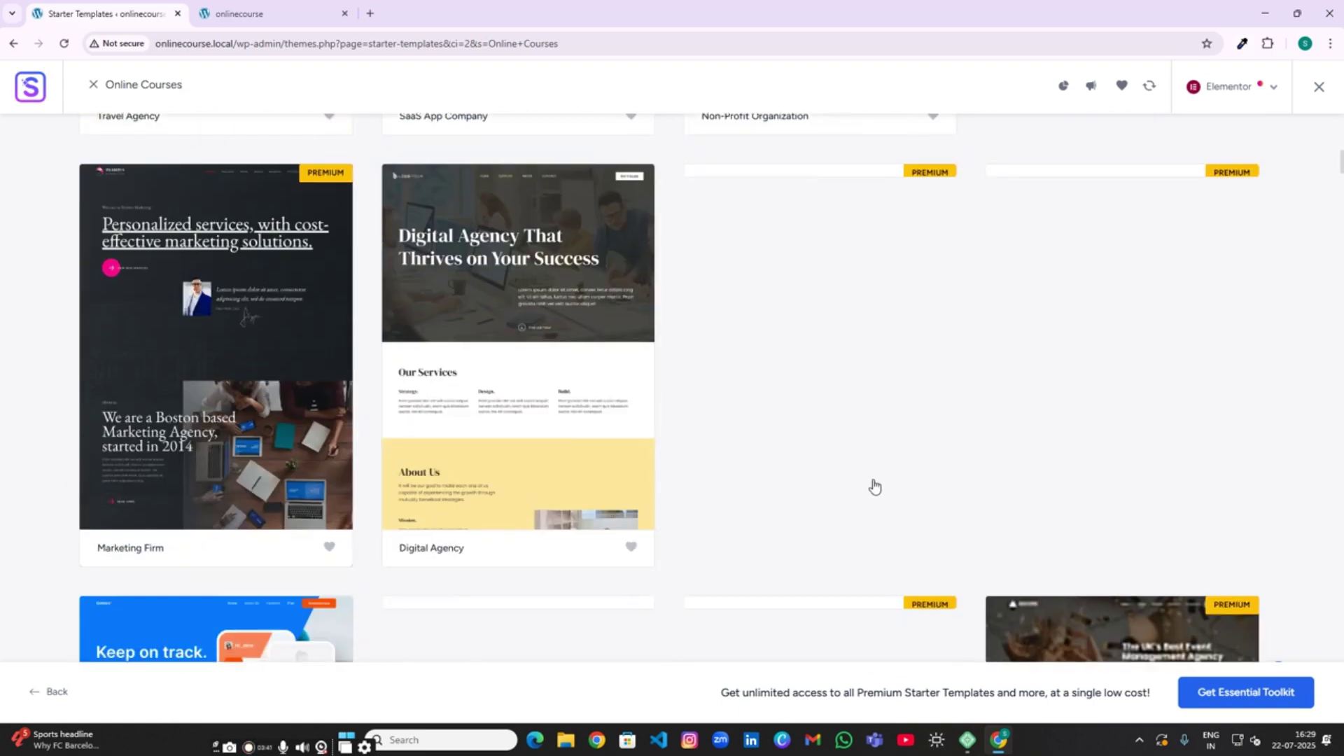
pyautogui.scroll(-5, 380, 436)
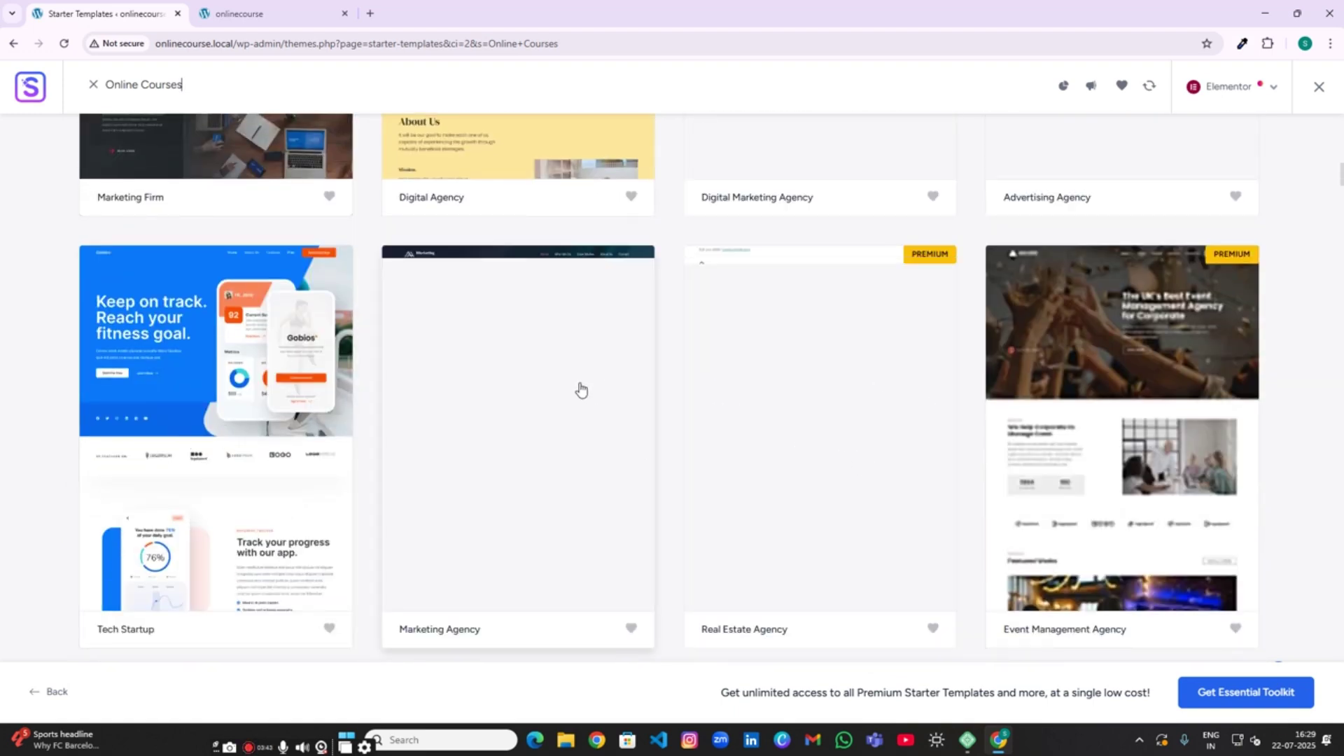
pyautogui.scroll(-5, 501, 564)
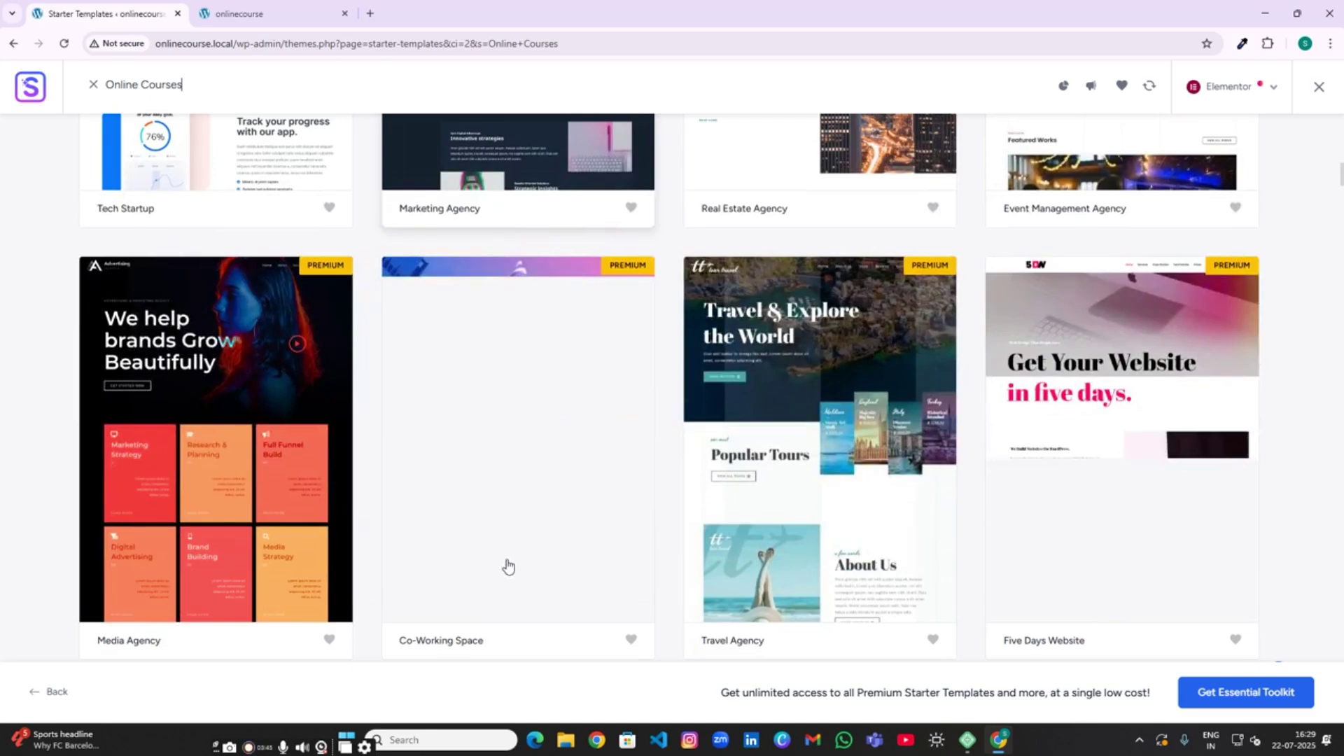
pyautogui.scroll(-5, 508, 566)
pyautogui.scroll(-15, 513, 546)
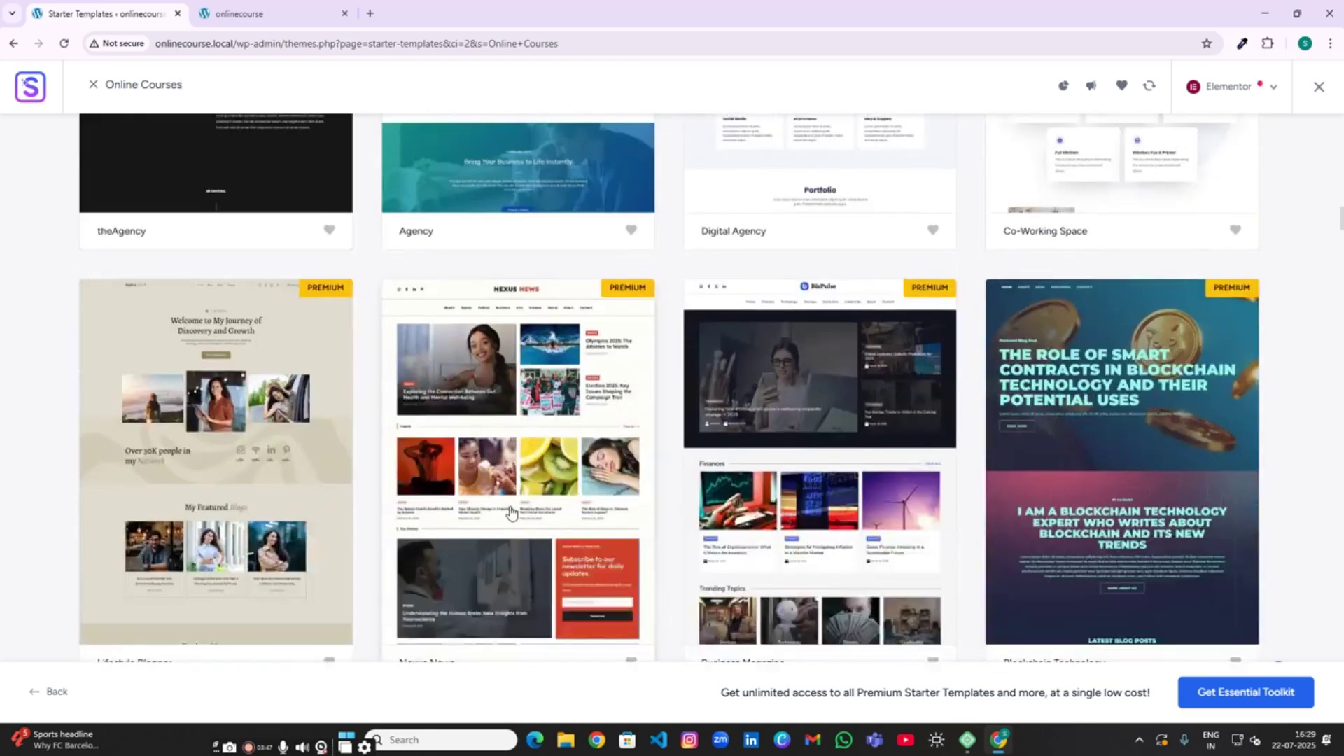
pyautogui.scroll(-20, 510, 511)
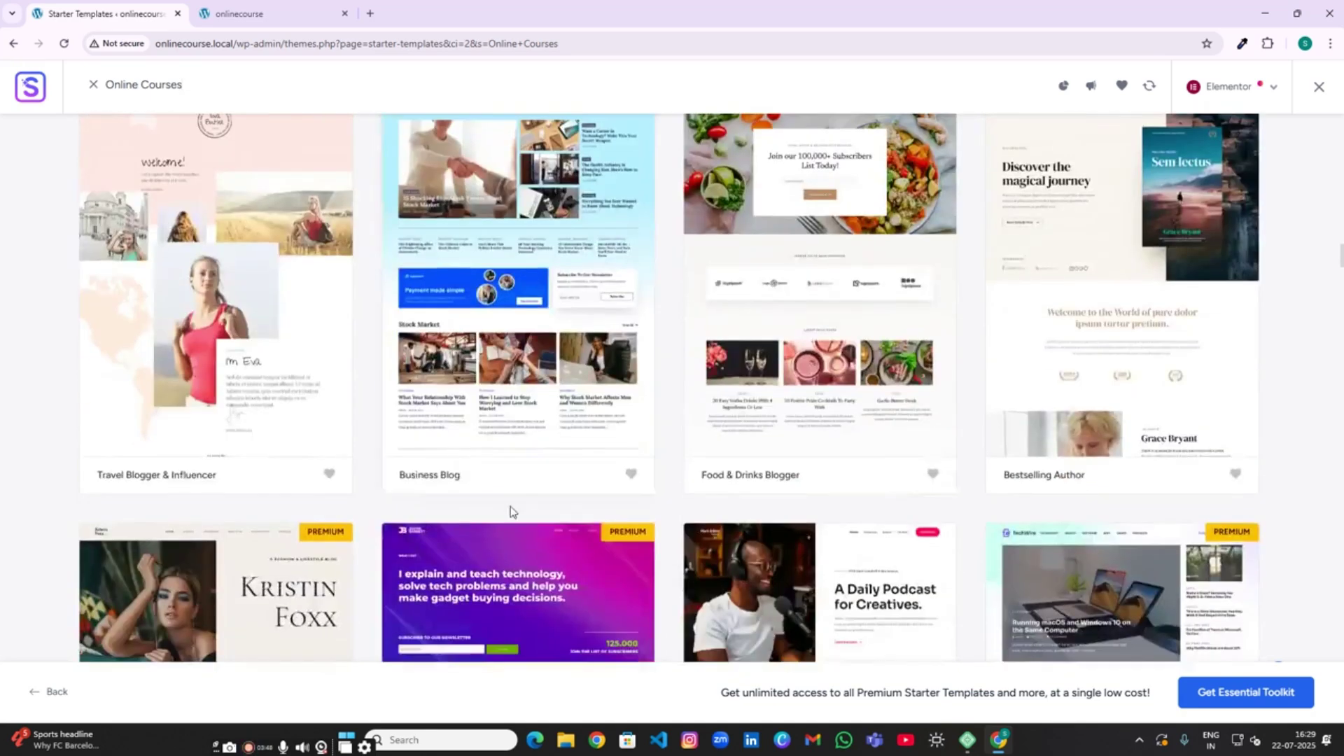
pyautogui.scroll(5, 510, 511)
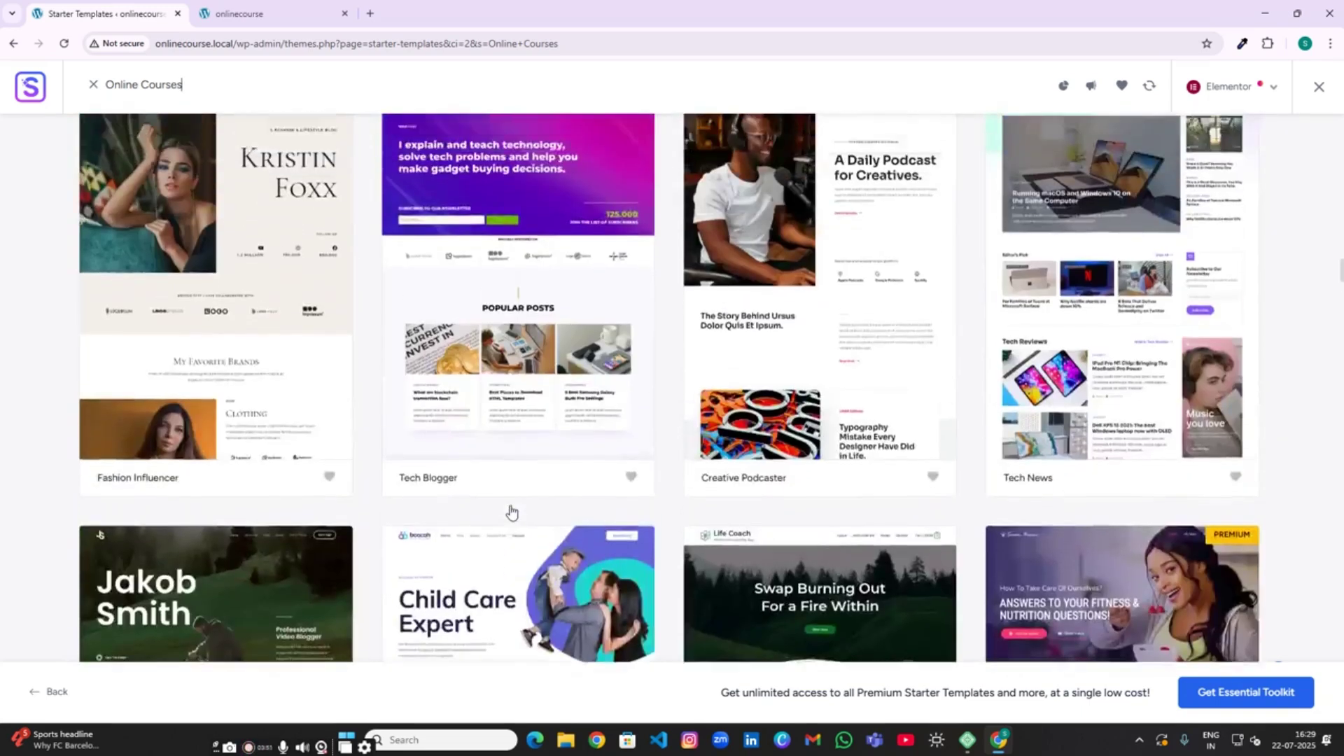
pyautogui.scroll(-8, 510, 511)
pyautogui.scroll(-5, 384, 548)
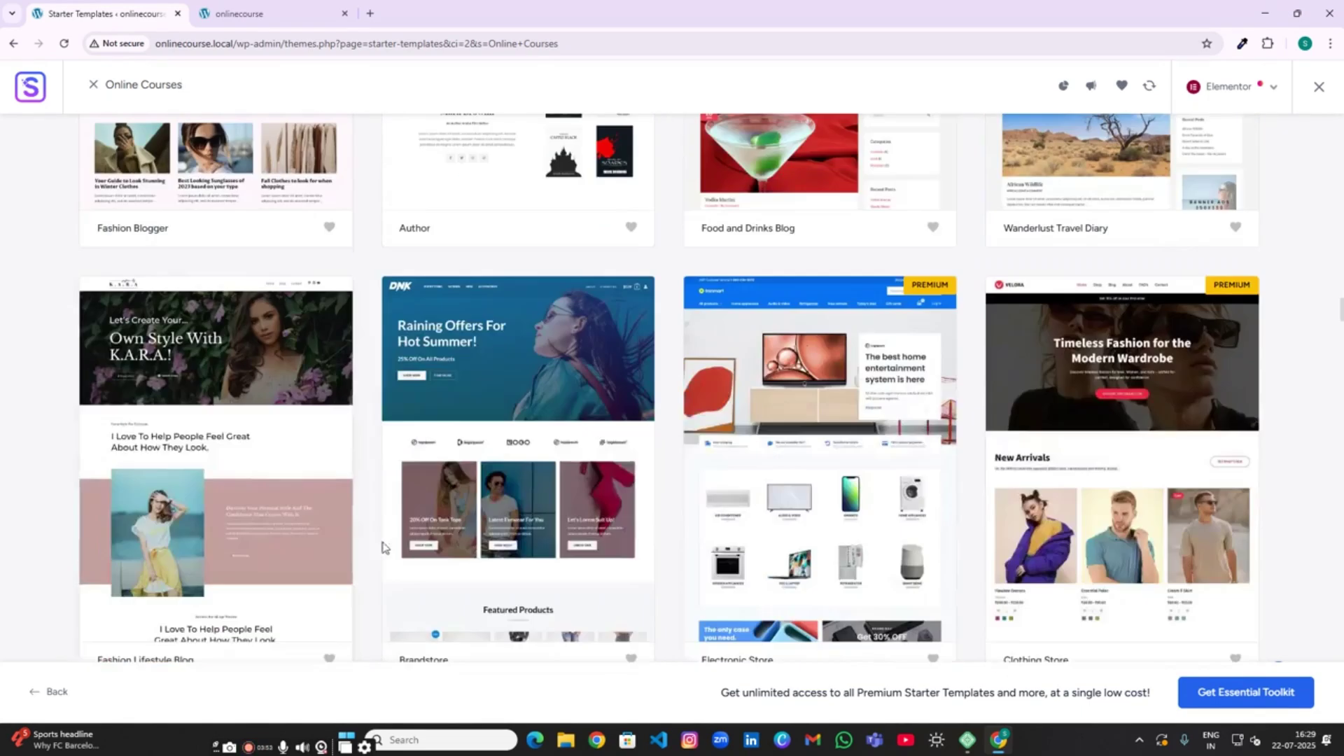
pyautogui.scroll(-15, 728, 455)
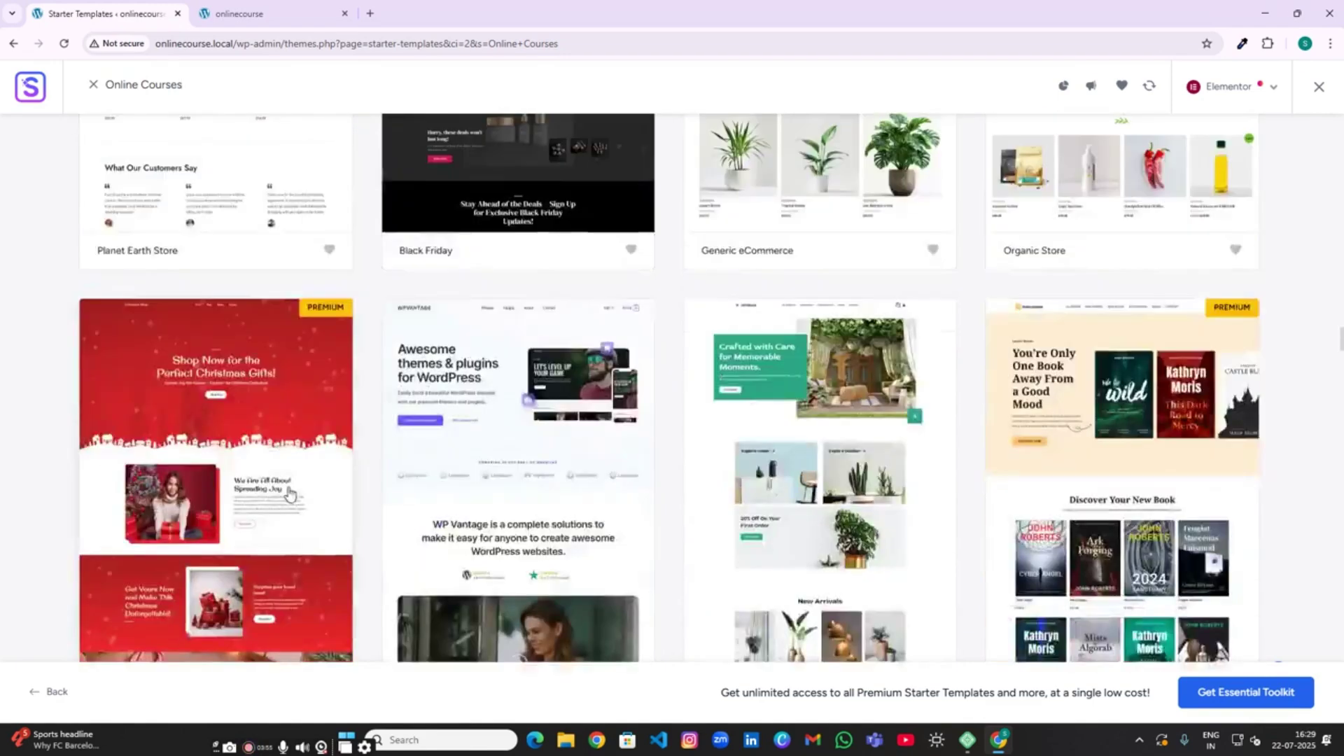
pyautogui.scroll(-20, 524, 497)
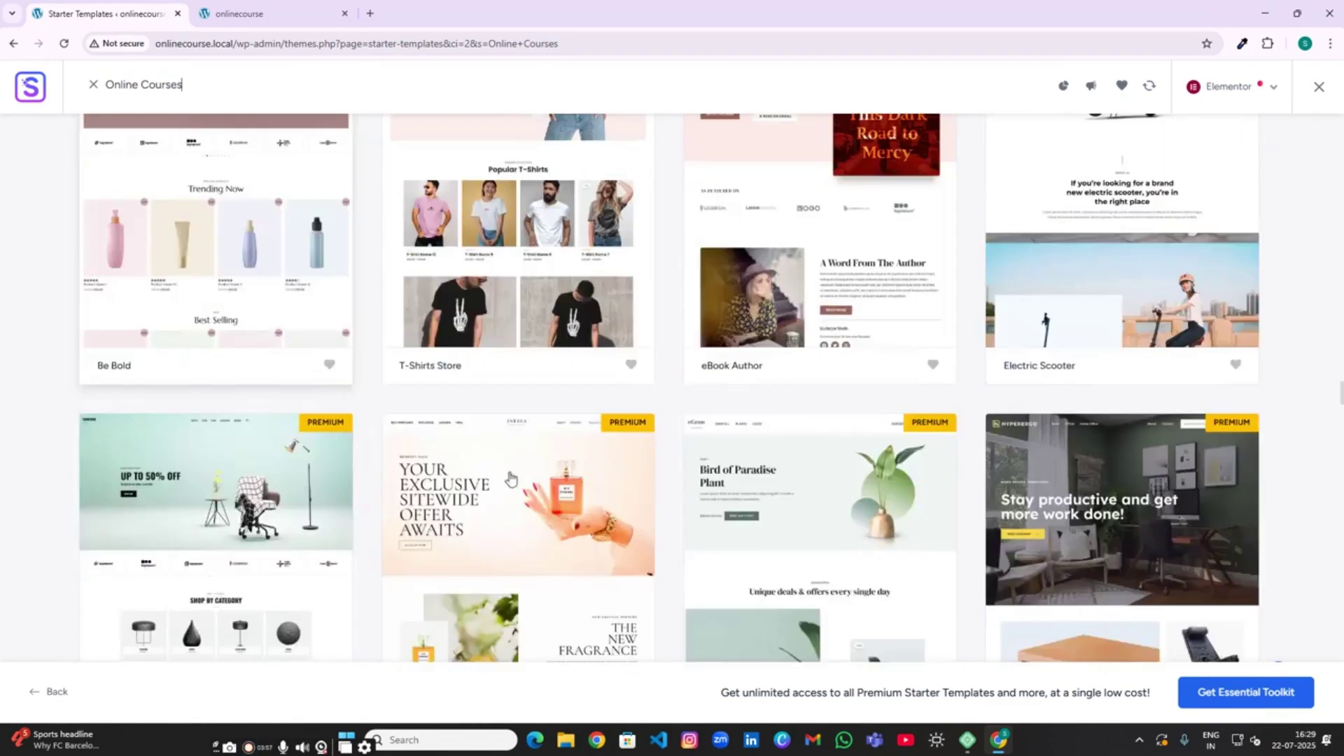
pyautogui.scroll(-20, 637, 425)
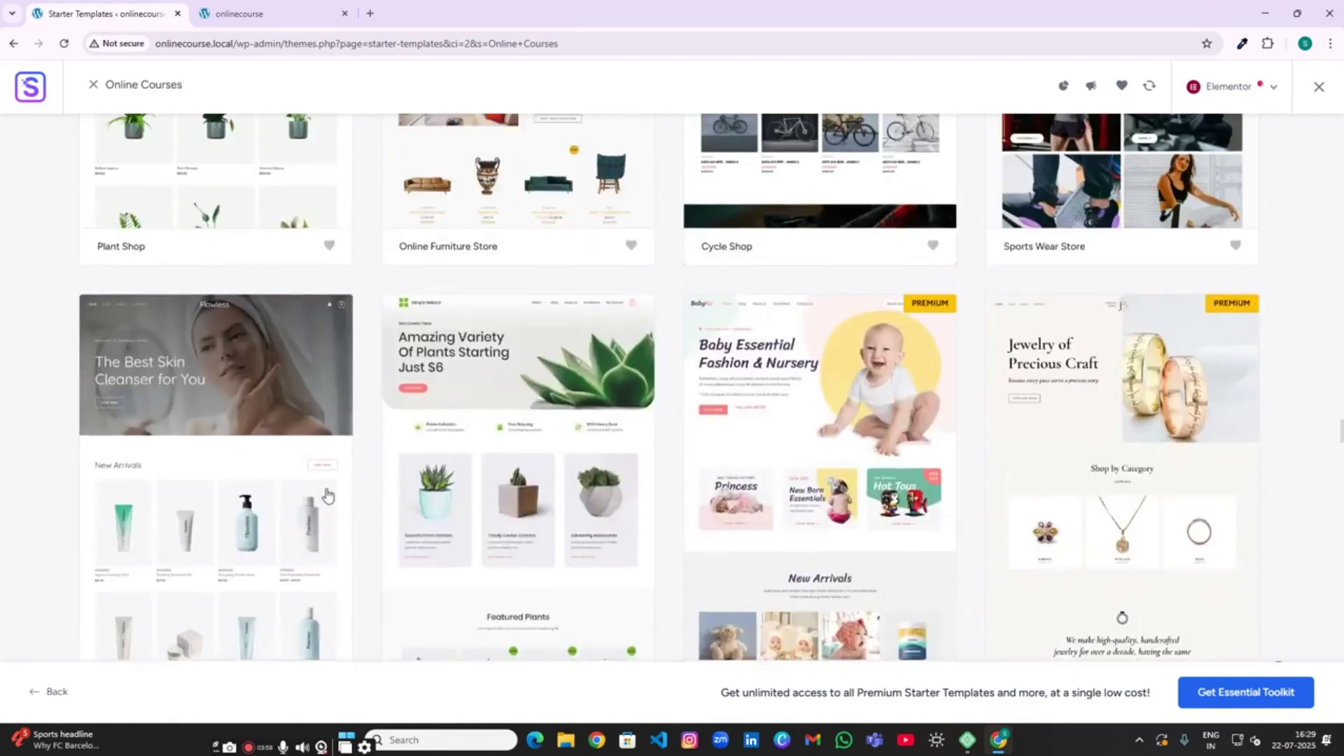
pyautogui.scroll(-20, 326, 488)
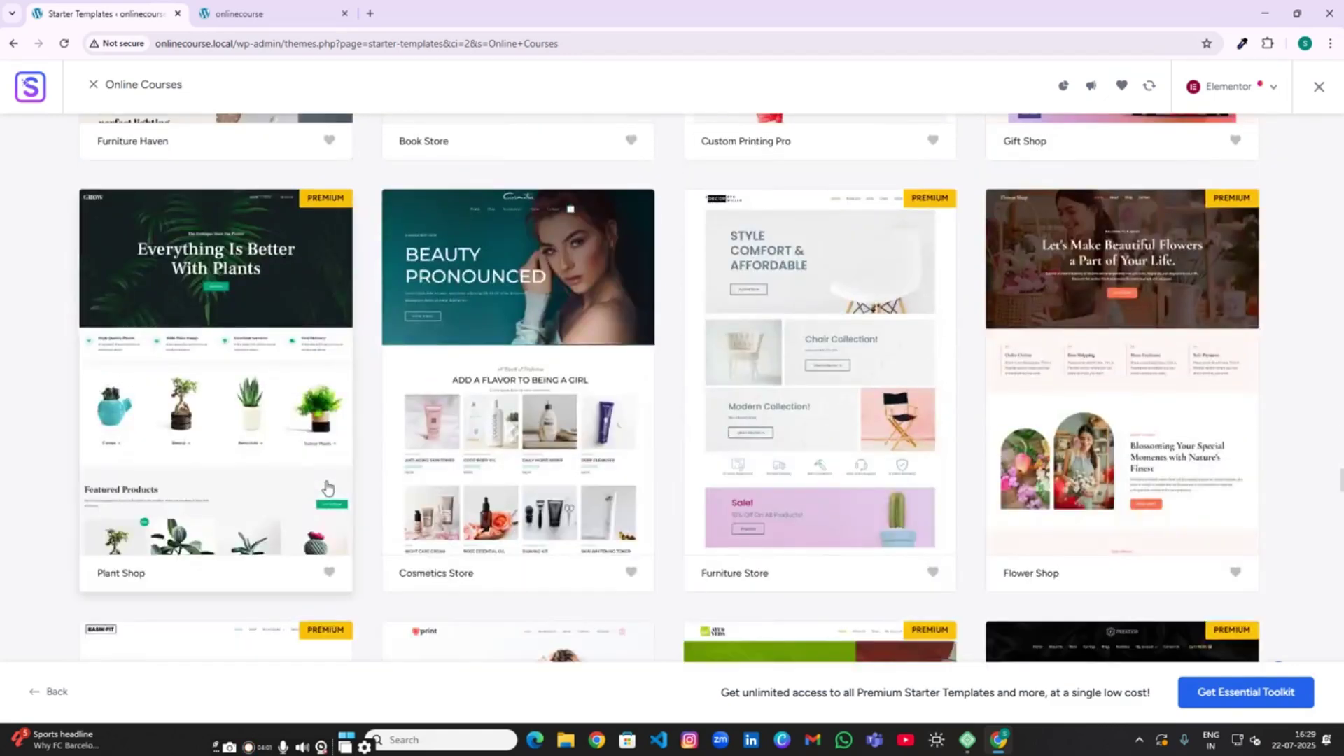
pyautogui.scroll(-10, 326, 486)
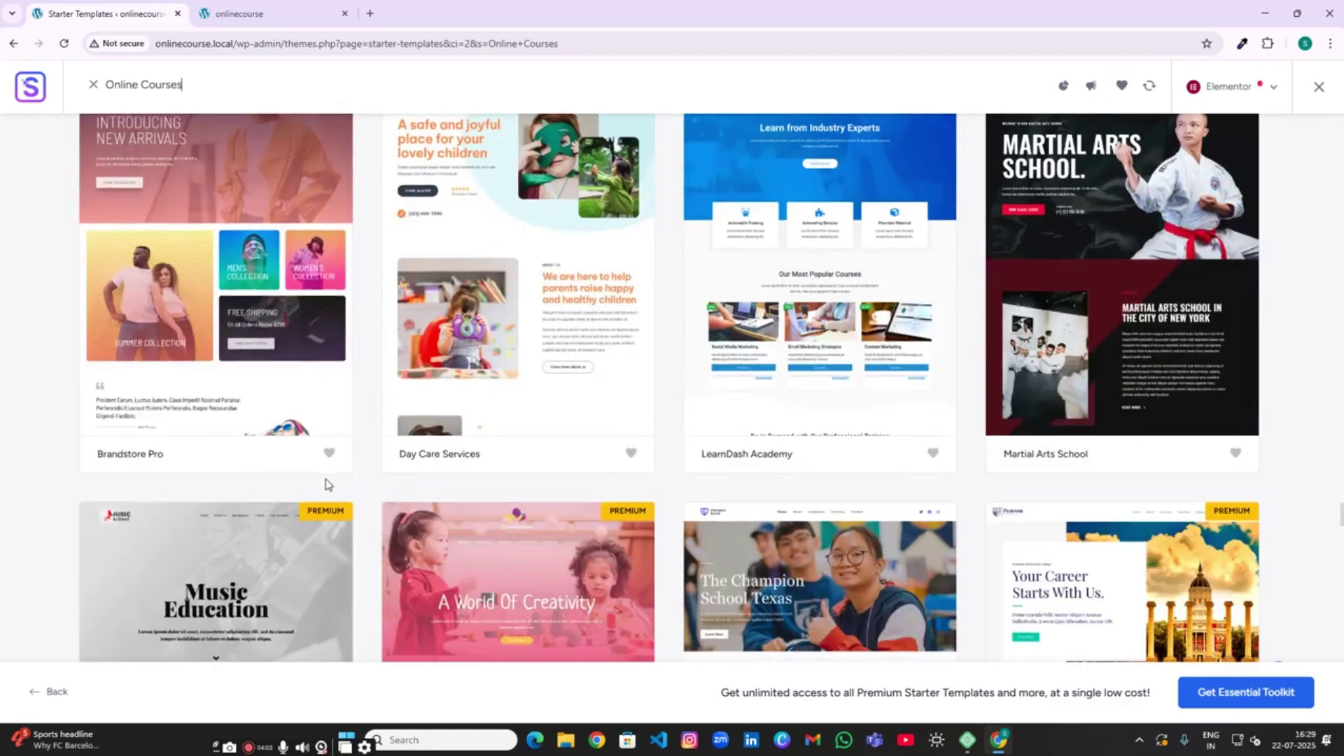
pyautogui.scroll(-15, 326, 483)
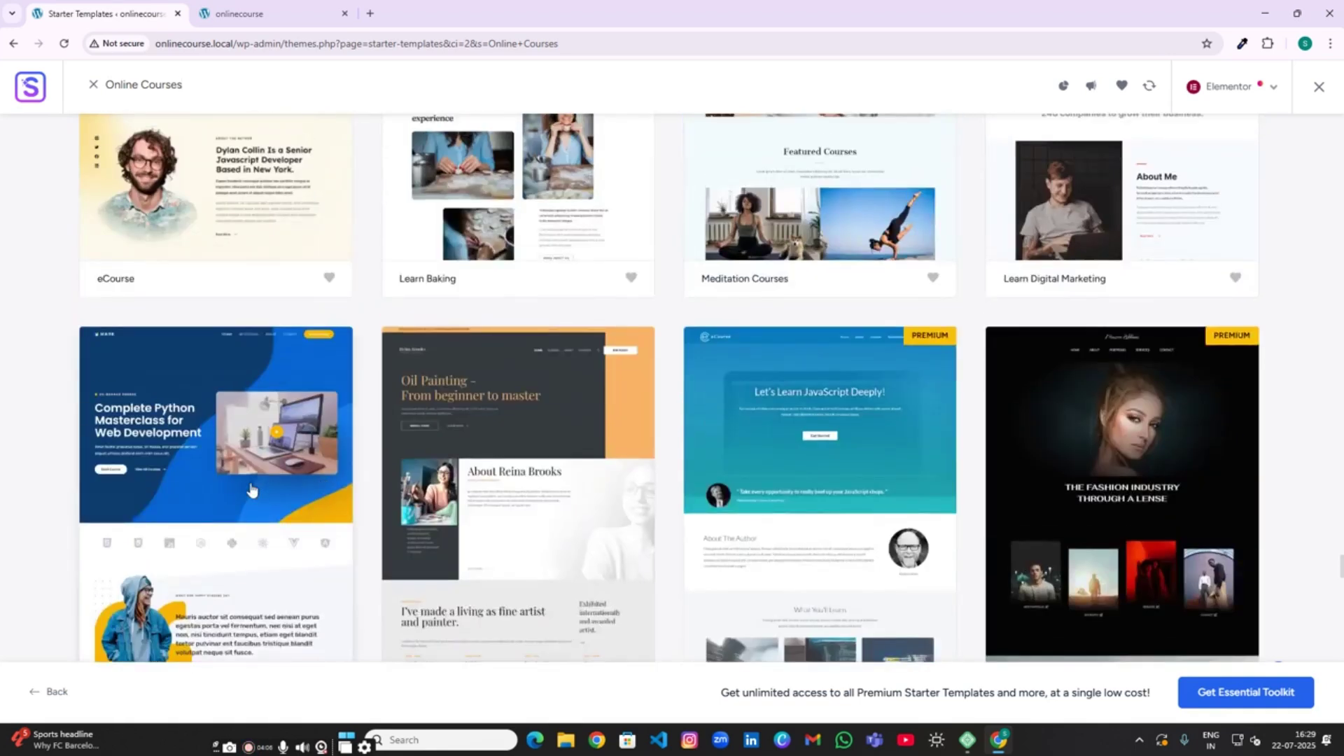
# Step: Select the Online Programming Course template and examine its preview page, including the course listings, testimonials and membership section
pyautogui.click(210, 483)
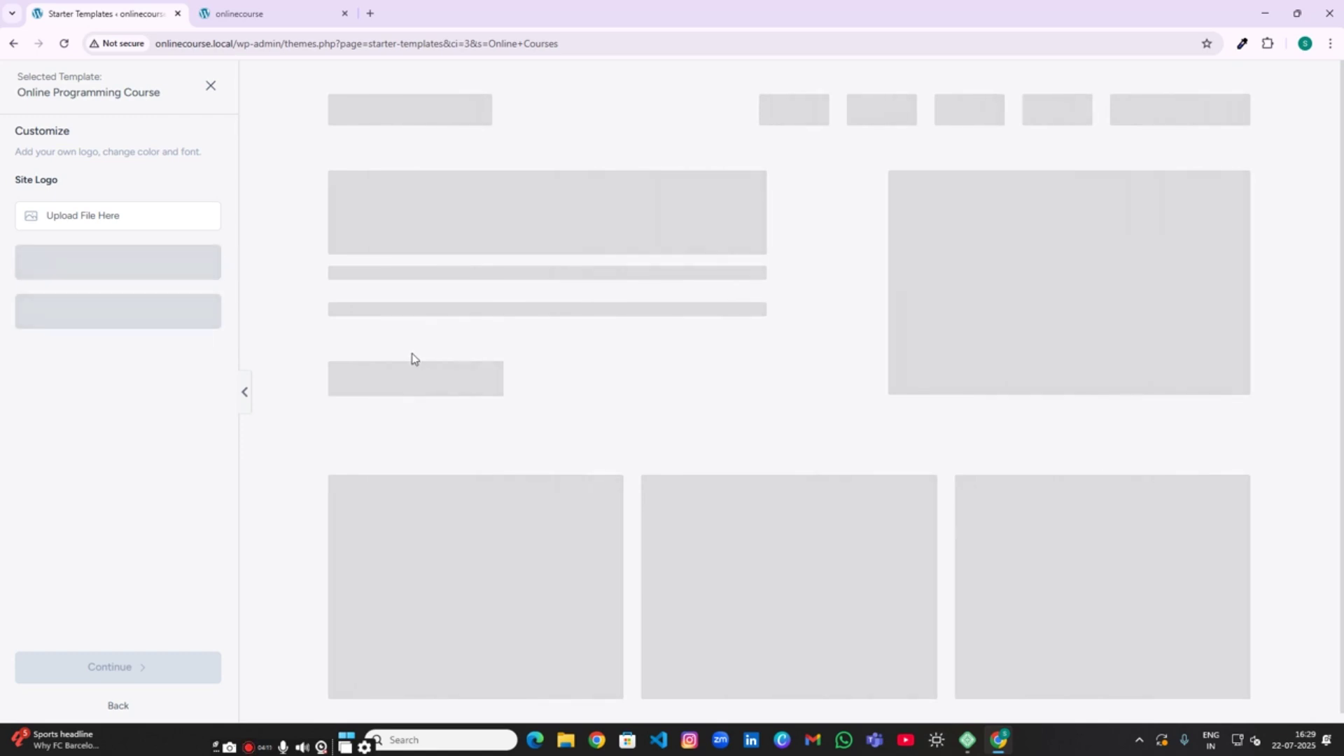
pyautogui.moveTo(15, 98); pyautogui.dragTo(87, 93)
pyautogui.click(166, 95)
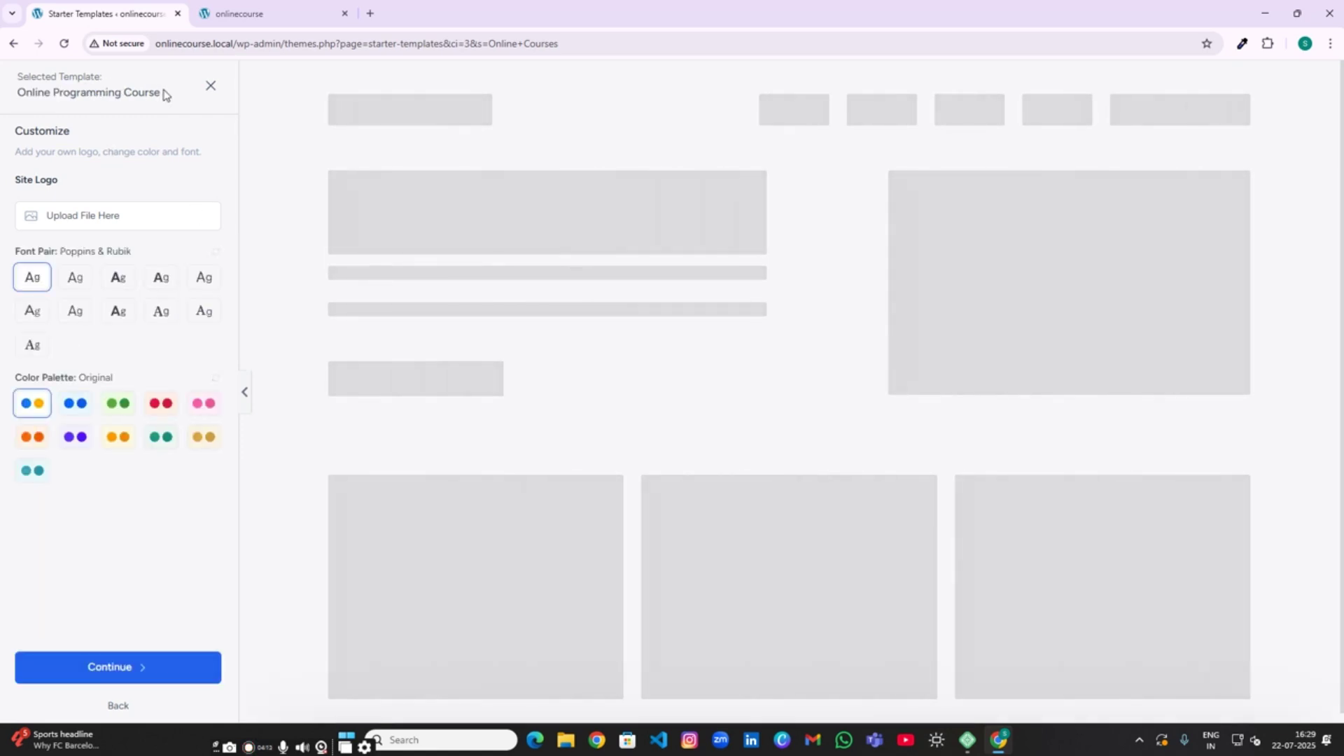
pyautogui.tripleClick(166, 94)
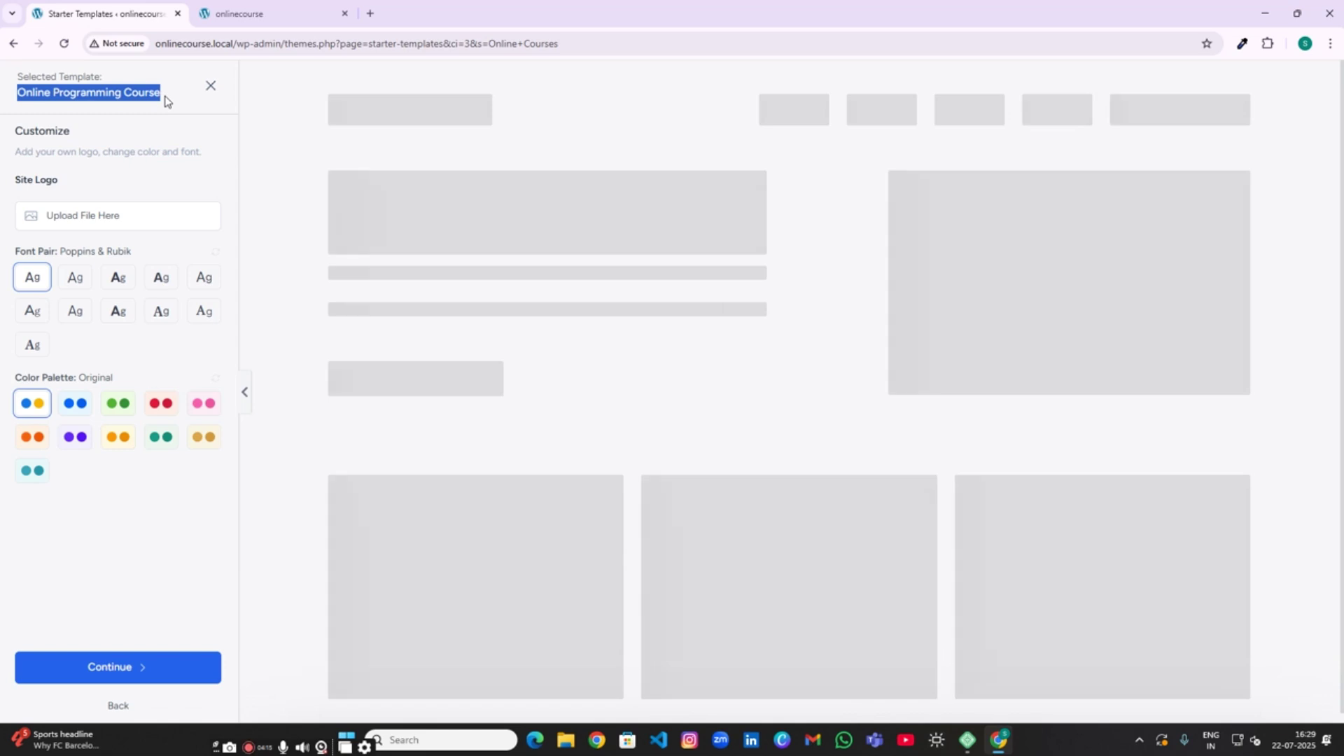
pyautogui.scroll(-15, 445, 535)
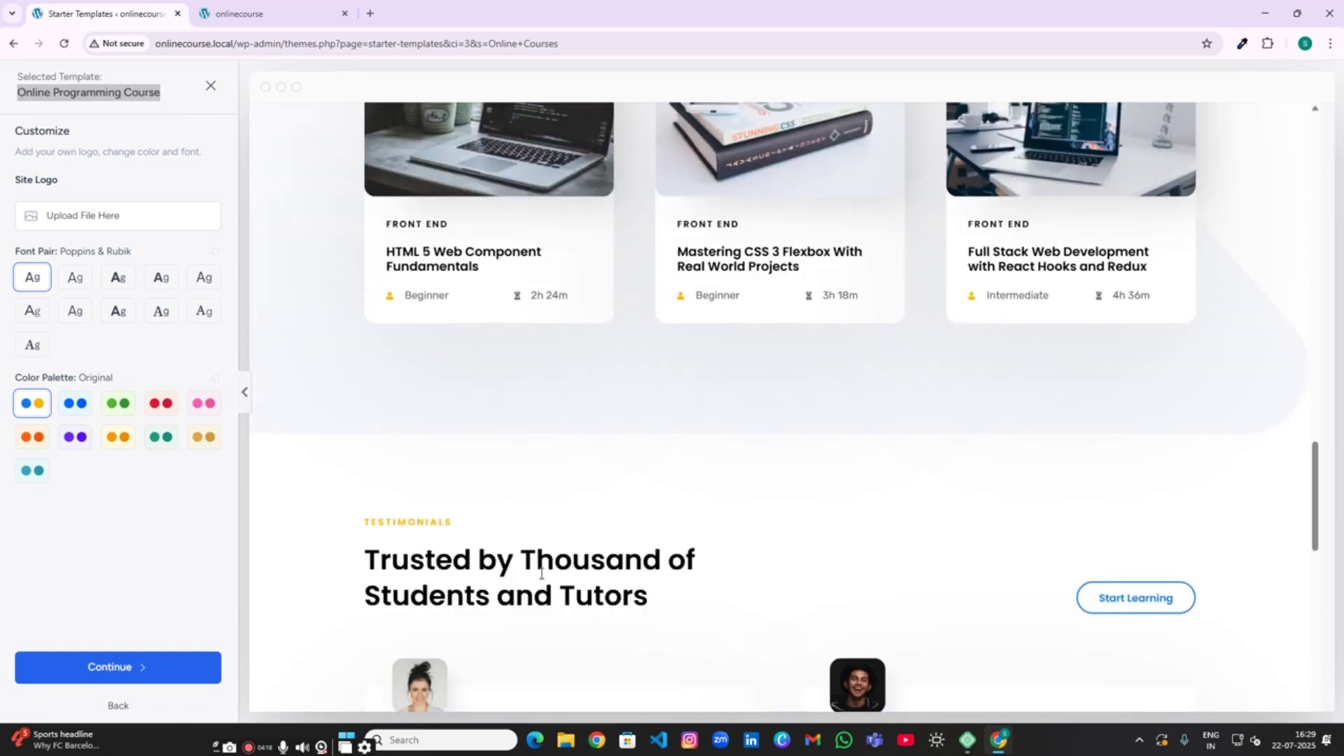
pyautogui.scroll(-10, 550, 591)
pyautogui.scroll(20, 702, 567)
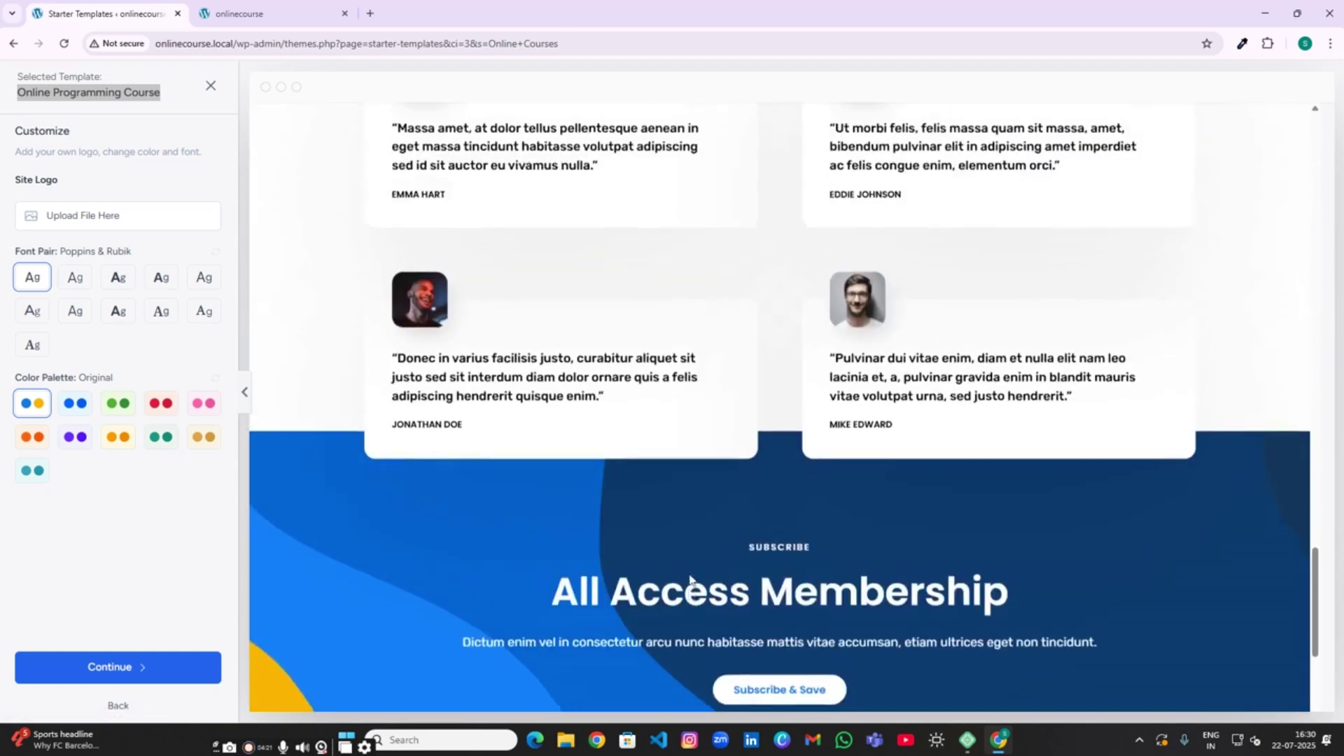
pyautogui.scroll(10, 686, 560)
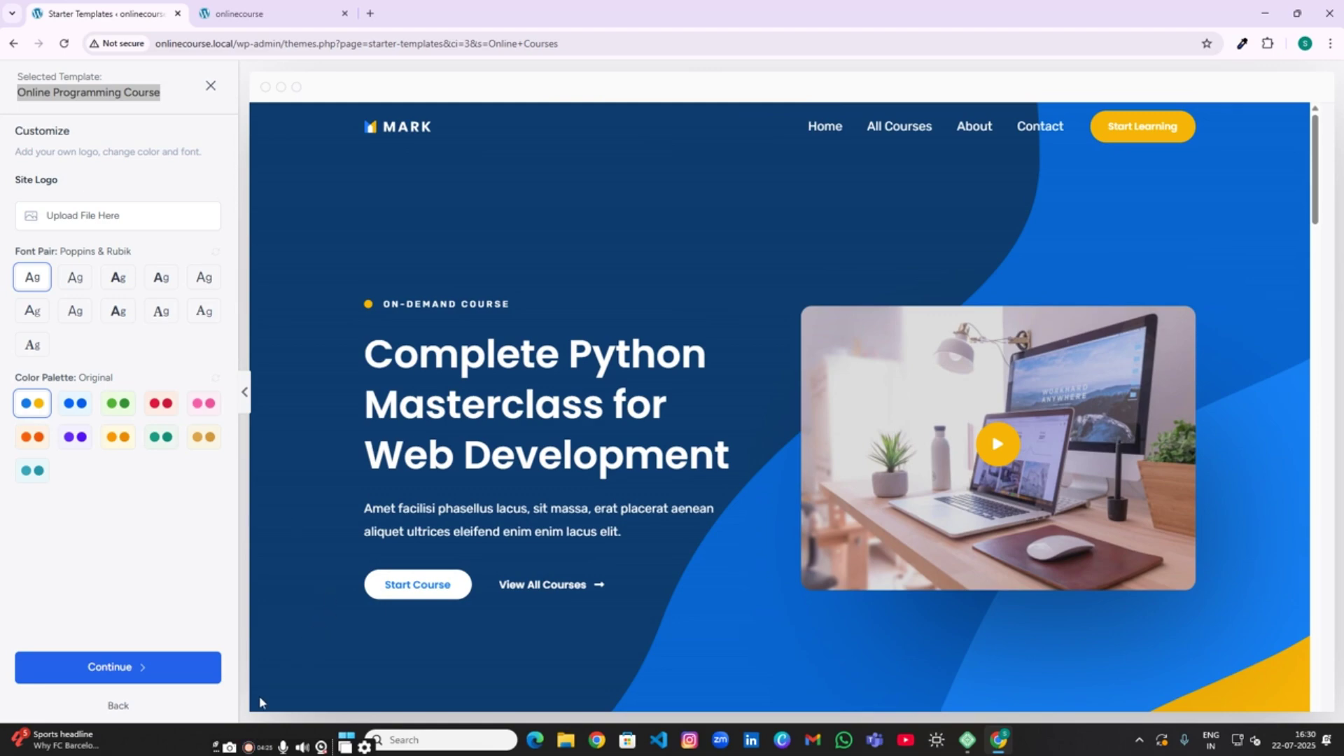
pyautogui.click(250, 748)
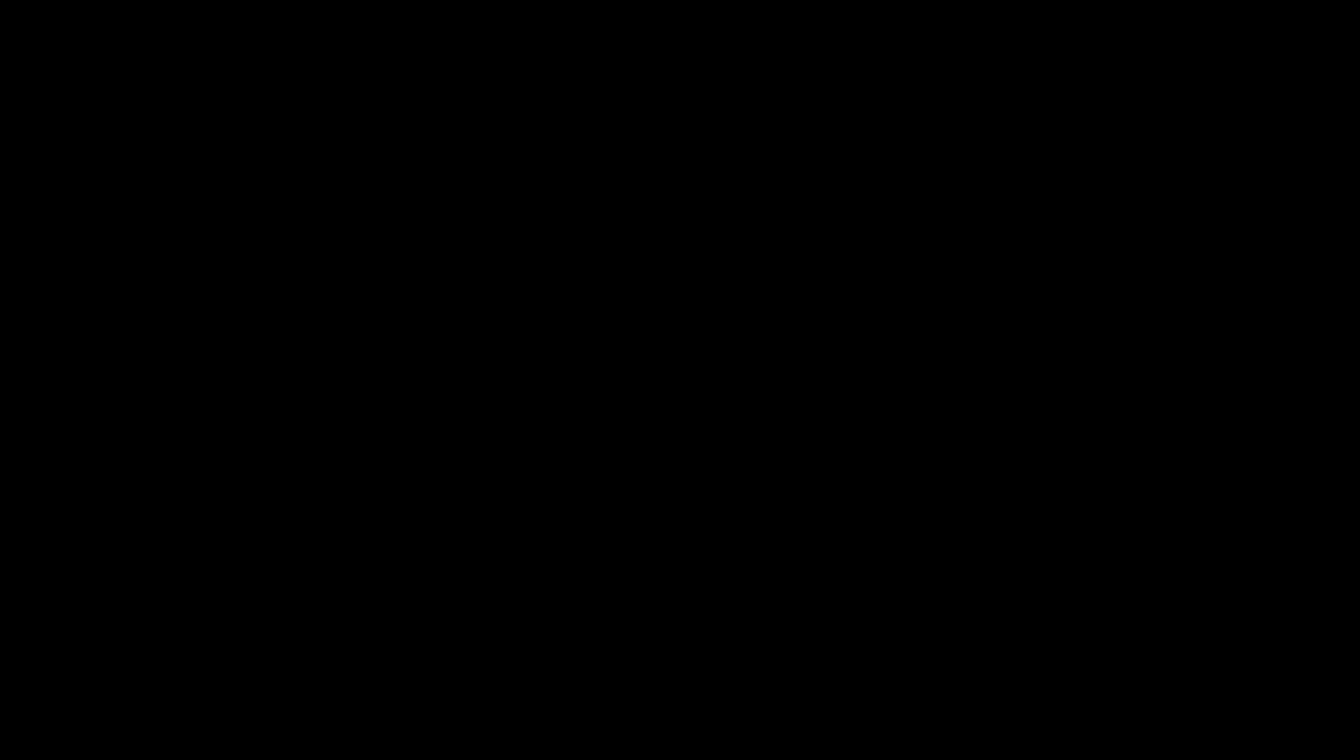